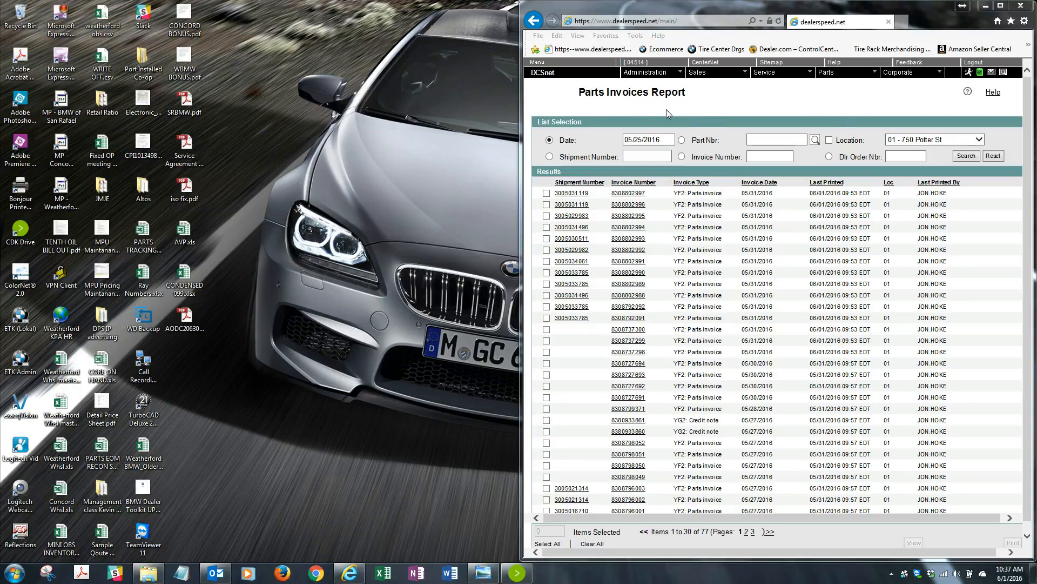
{"action": "left_click", "coordinate": [829, 72]}
{"action": "mouse_move", "coordinate": [838, 99]}
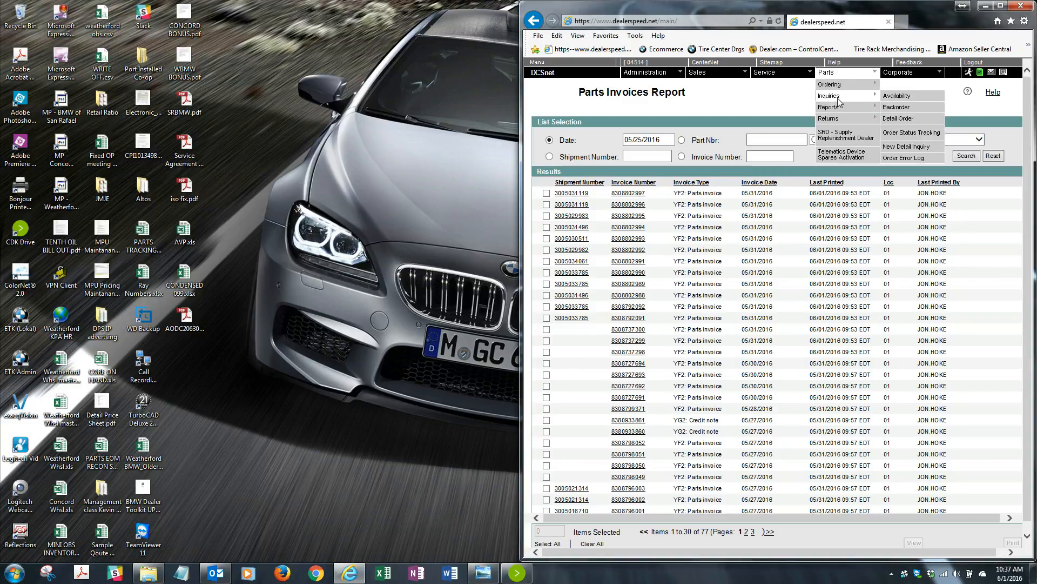
{"action": "mouse_move", "coordinate": [837, 119]}
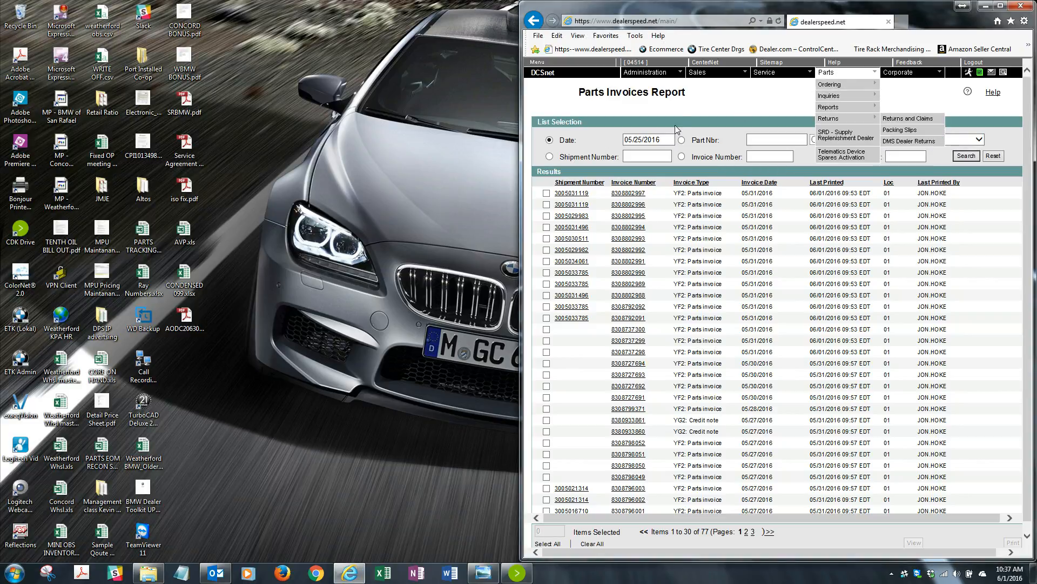
- Search the parts invoices with the date set to 05/01/2016 and sort the results by invoice date, oldest first
{"action": "left_click", "coordinate": [638, 140]}
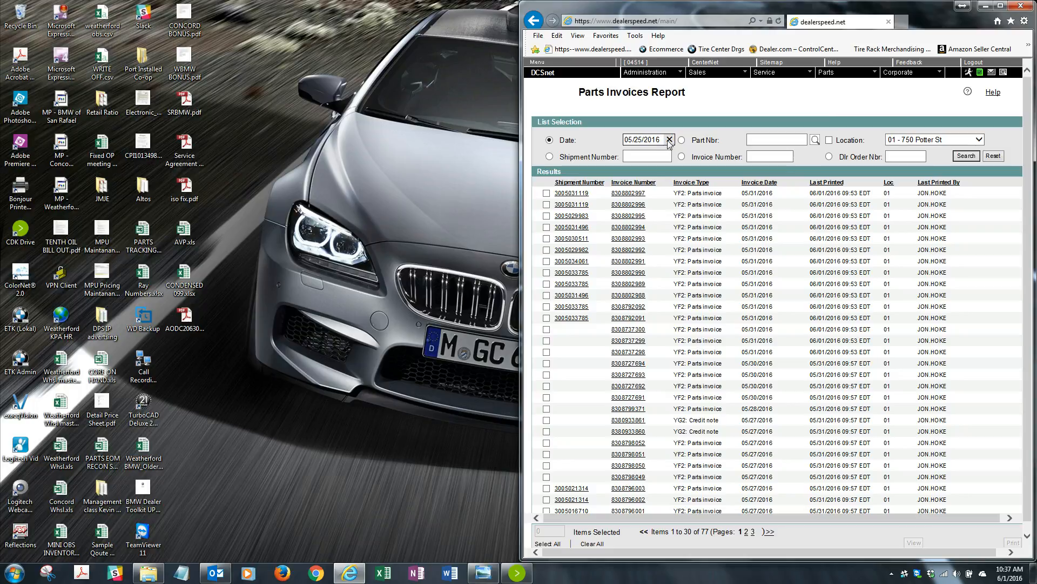
{"action": "key", "text": "Delete"}
{"action": "key", "text": "Delete"}
{"action": "key", "text": "Delete"}
{"action": "type", "text": "01"}
{"action": "left_click", "coordinate": [966, 156]}
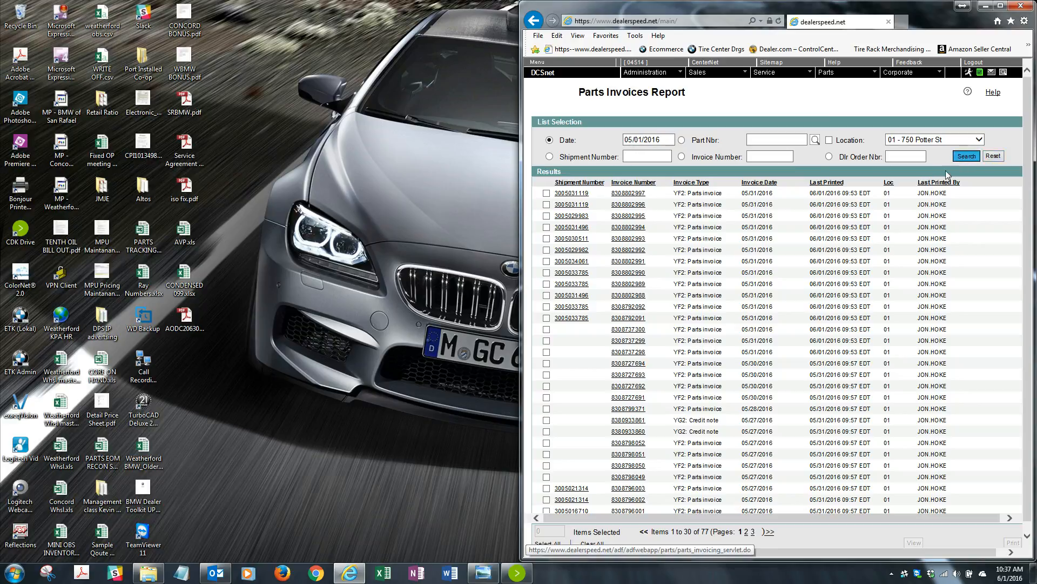
{"action": "left_click", "coordinate": [1001, 6]}
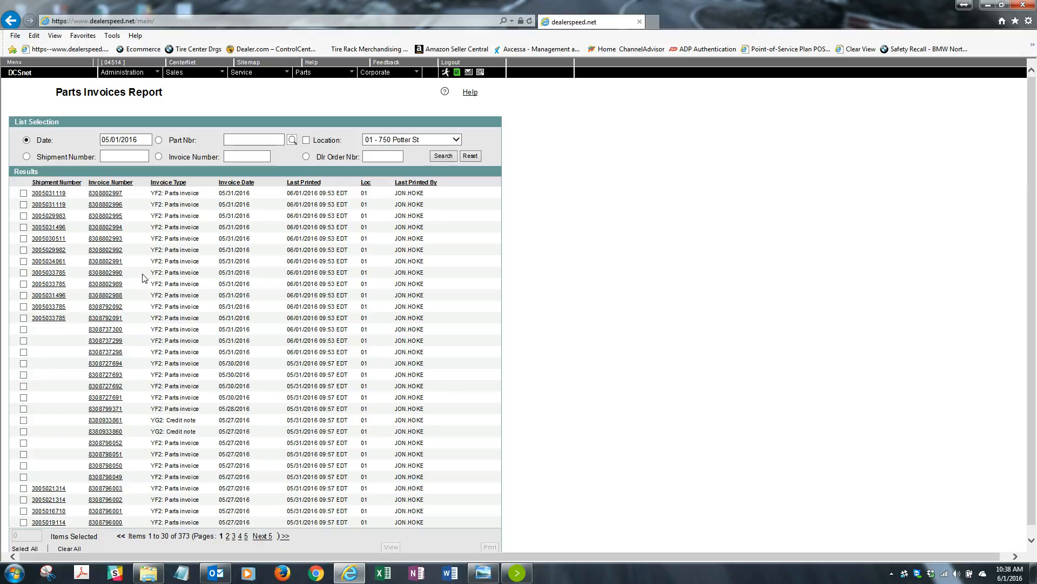
{"action": "left_click", "coordinate": [235, 183]}
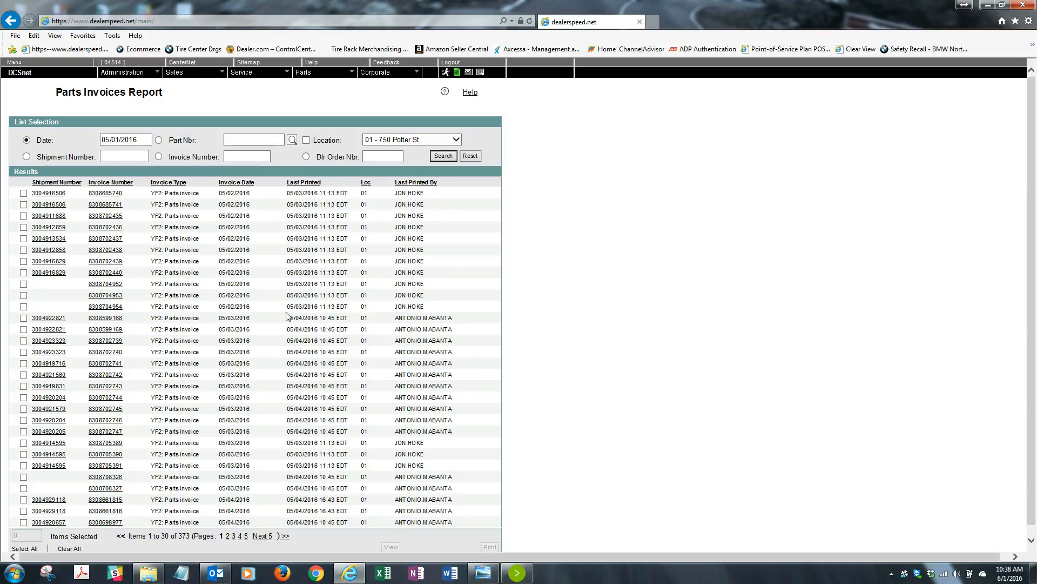
- Switch to Excel with a new blank workbook and arrange it side by side with the invoice report, each filling half the screen
{"action": "left_click", "coordinate": [24, 569]}
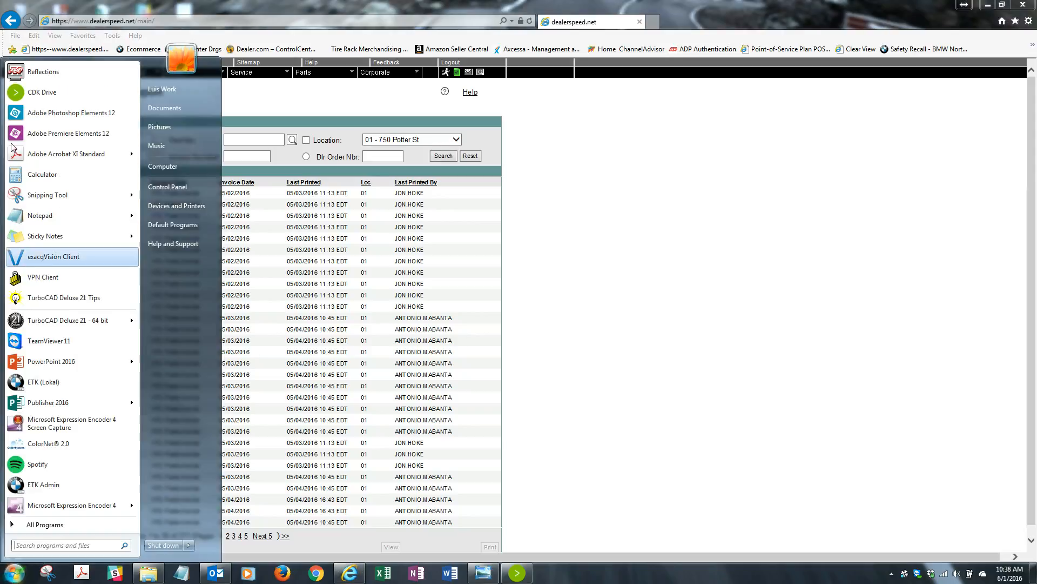
{"action": "double_click", "coordinate": [592, 8]}
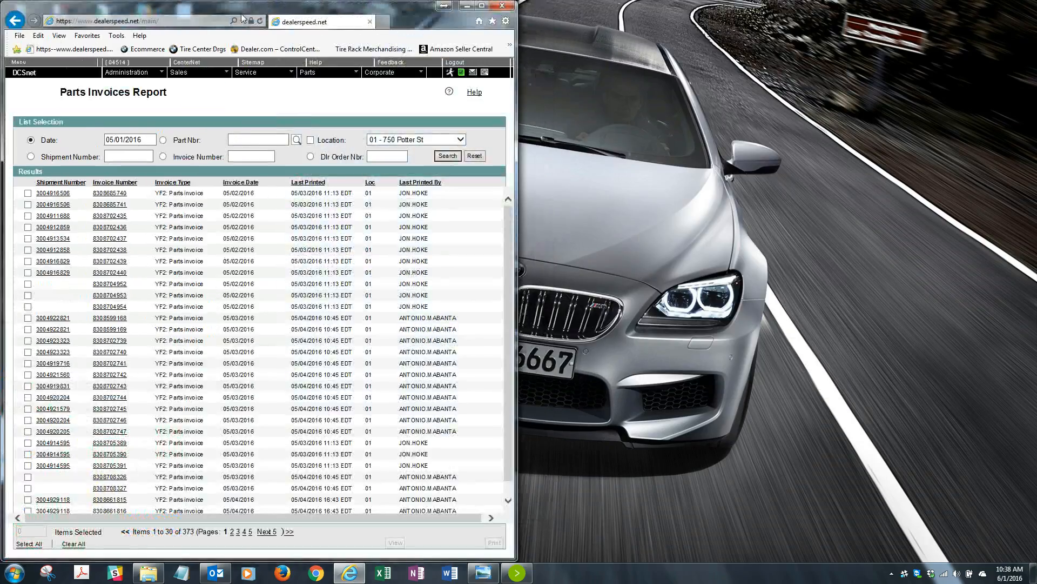
{"action": "left_click", "coordinate": [14, 573]}
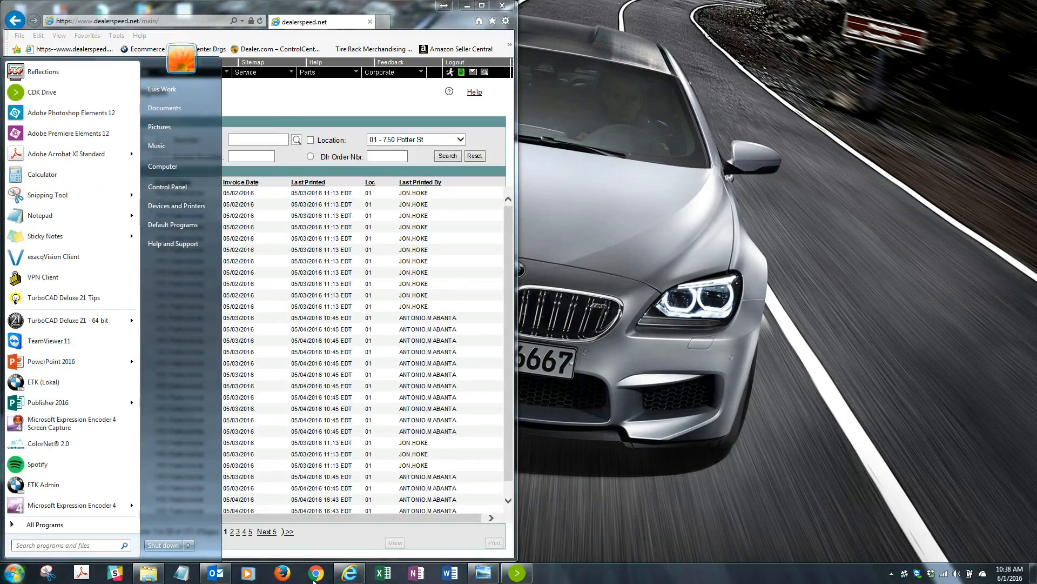
{"action": "left_click", "coordinate": [381, 574]}
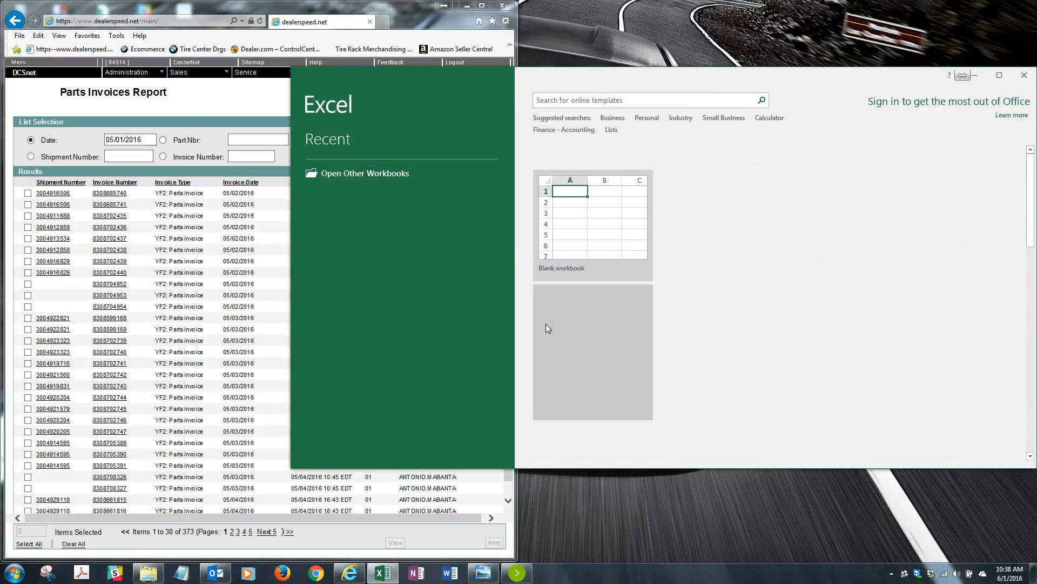
{"action": "left_click", "coordinate": [578, 211]}
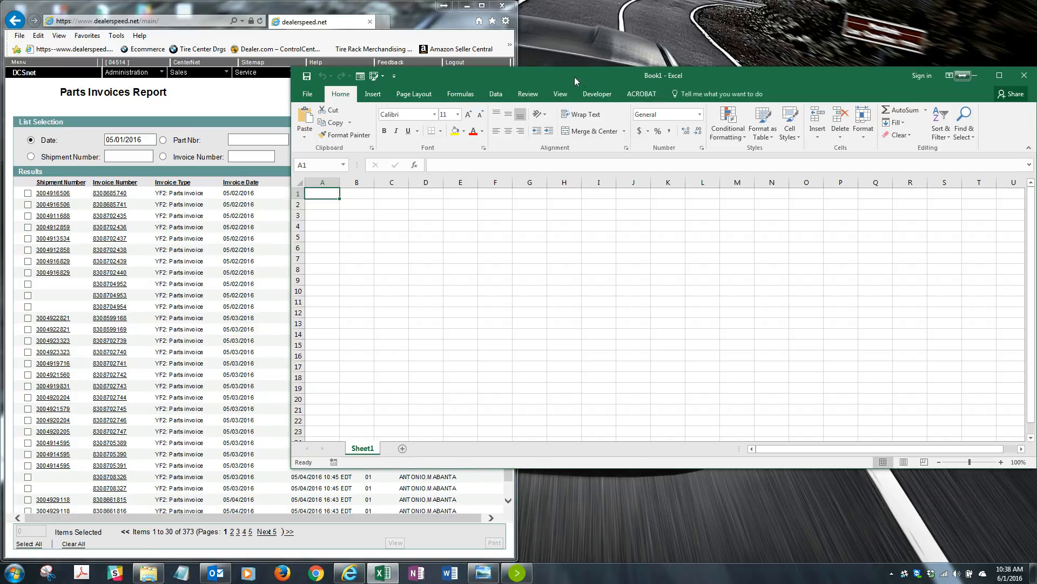
{"action": "key", "text": "super+Right"}
- Copy all invoice rows on the first results page and paste them into Sheet1 starting at cell A1
{"action": "left_click", "coordinate": [150, 285]}
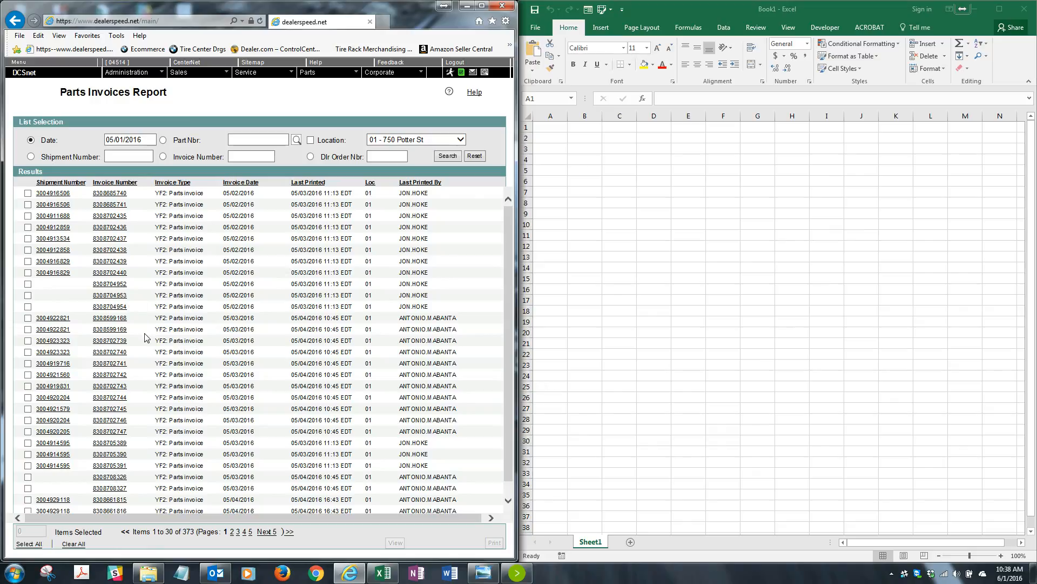
{"action": "key", "text": "ctrl+a"}
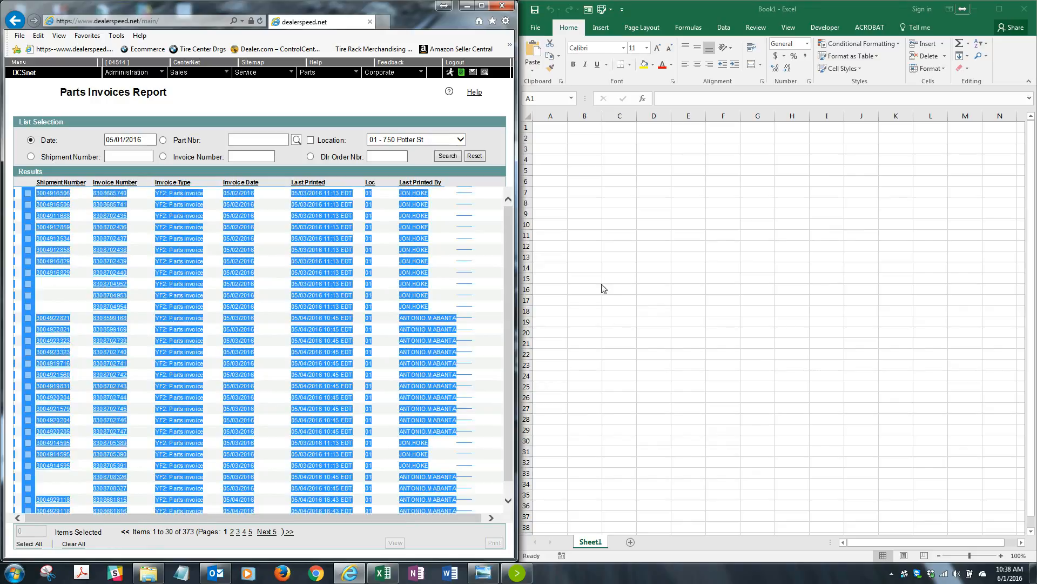
{"action": "left_click", "coordinate": [553, 127]}
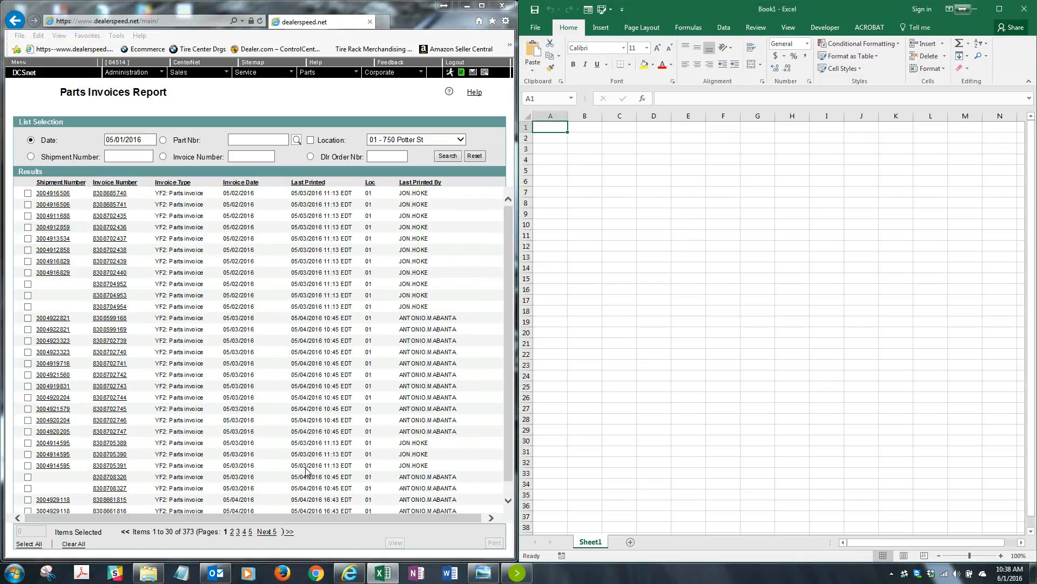
{"action": "key", "text": "ctrl+v"}
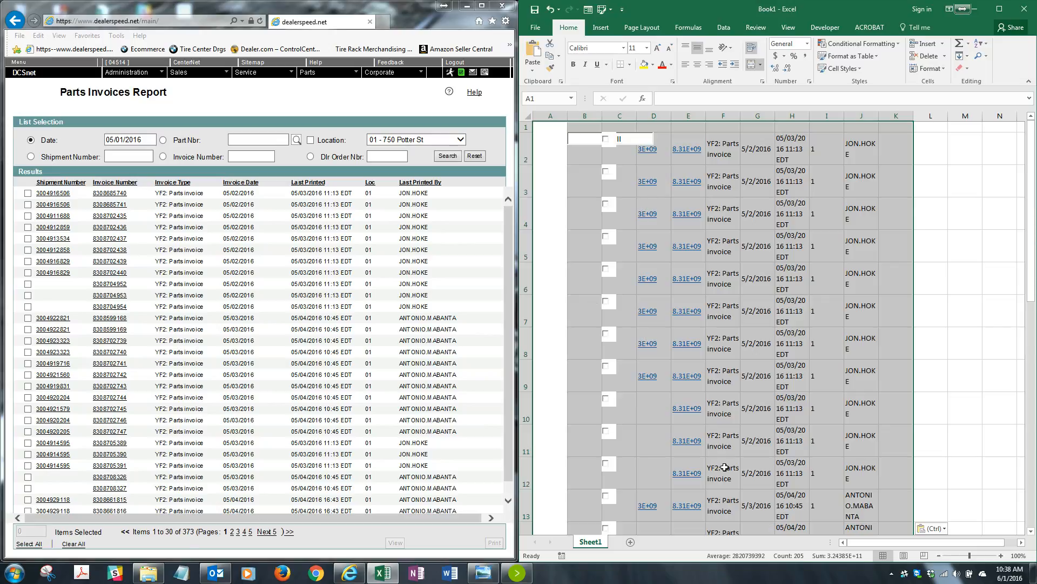
- Copy all invoice rows on results page 2 and paste them below the existing data in Sheet1, starting at cell A32
{"action": "scroll", "coordinate": [725, 467], "scroll_direction": "down", "scroll_amount": 6}
{"action": "left_click", "coordinate": [551, 516]}
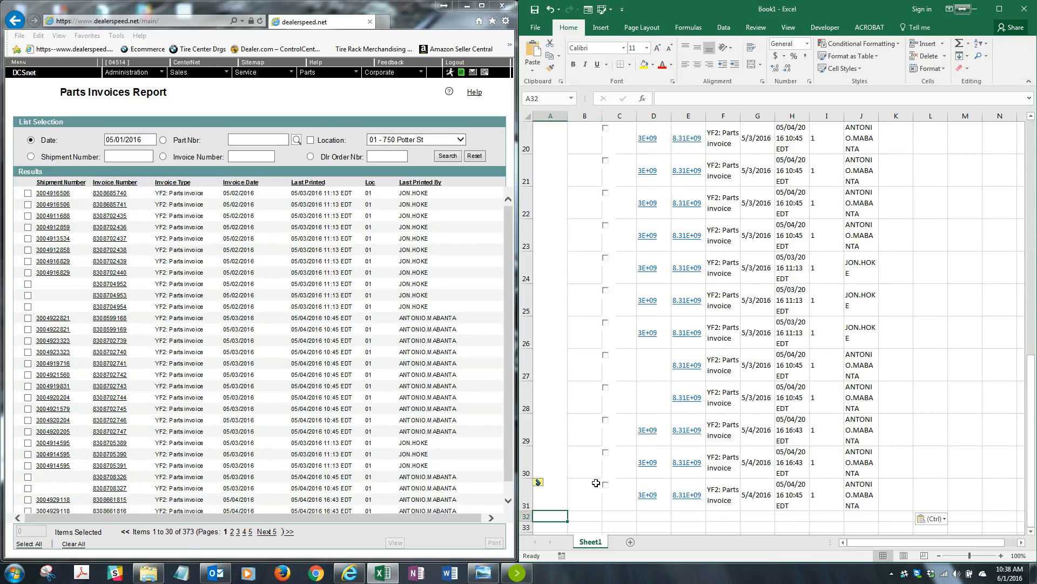
{"action": "left_click", "coordinate": [233, 537]}
{"action": "key", "text": "ctrl+a"}
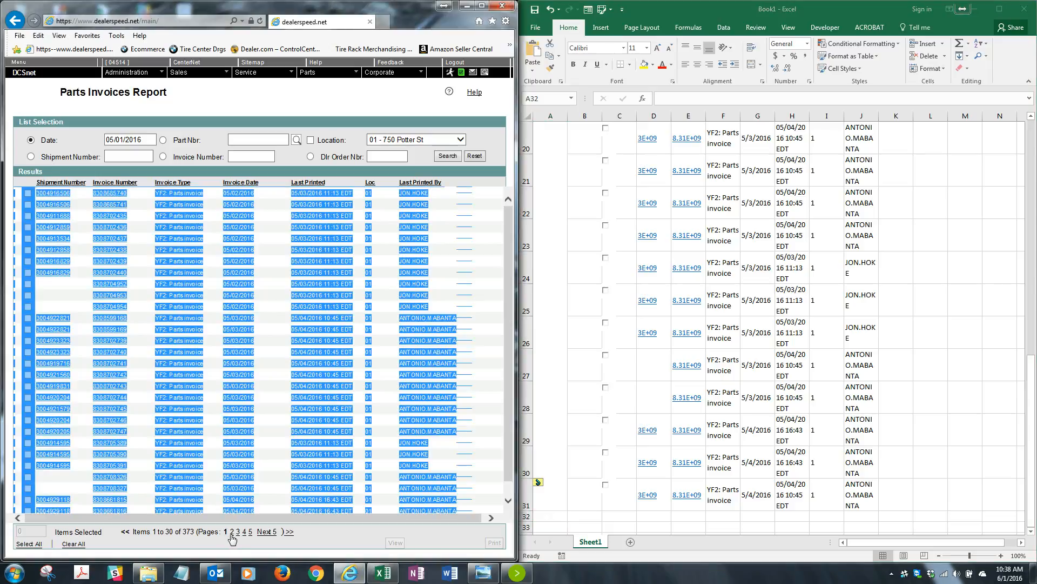
{"action": "left_click", "coordinate": [232, 533]}
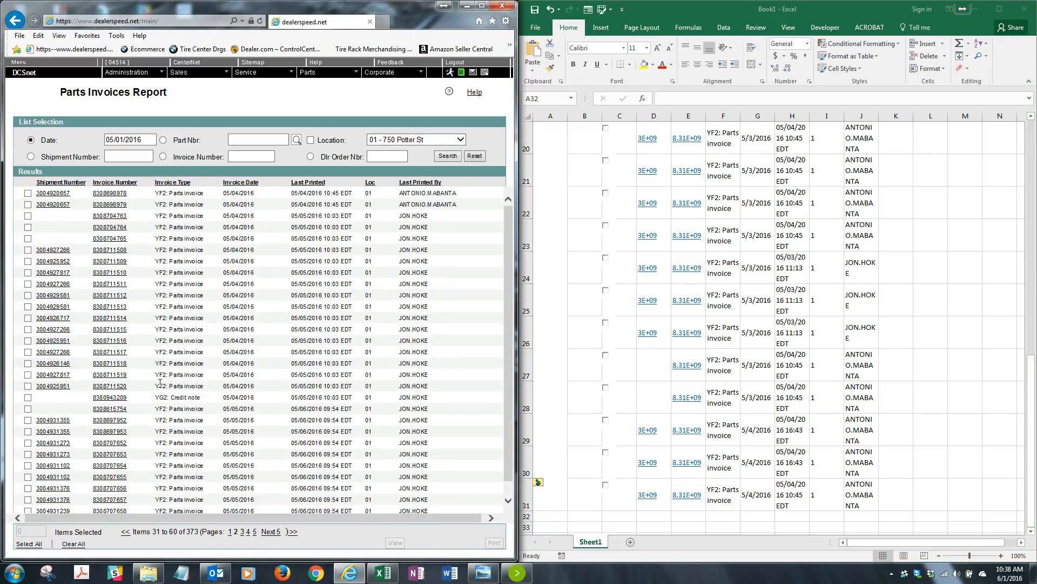
{"action": "key", "text": "ctrl+a"}
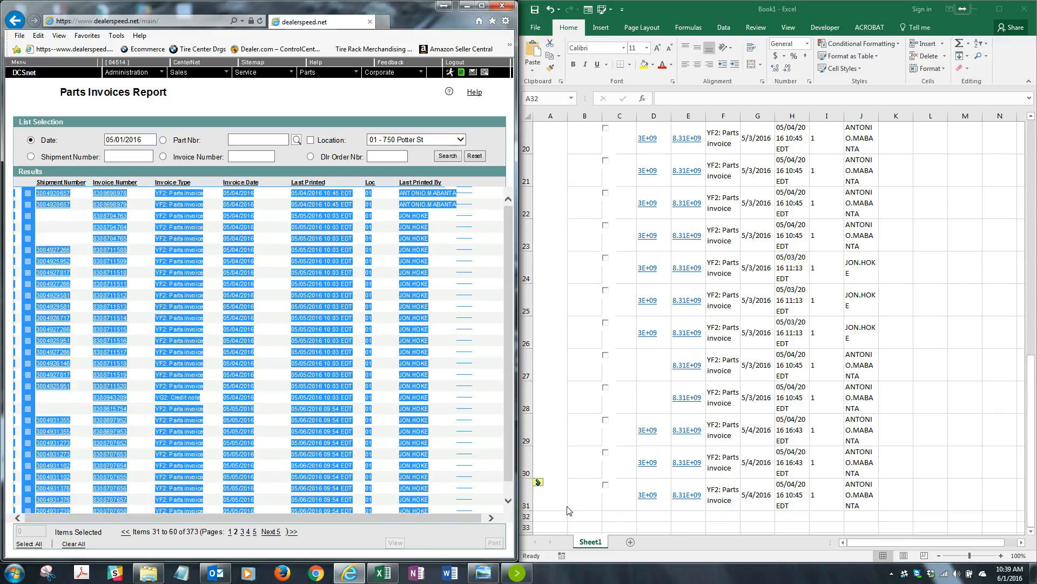
{"action": "left_click", "coordinate": [552, 515]}
{"action": "key", "text": "ctrl+v"}
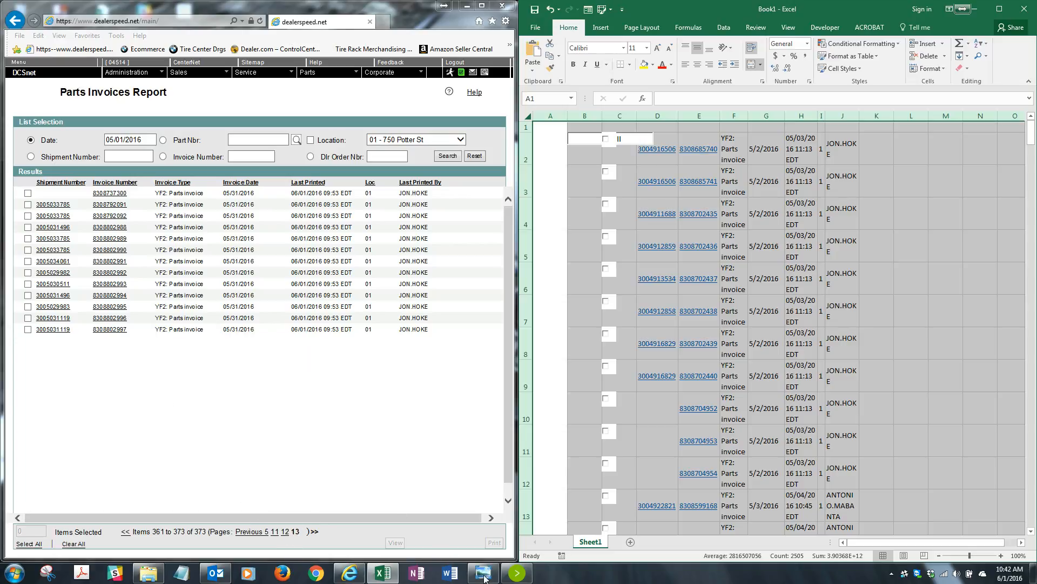
- Copy the whole of Sheet1 and paste it as values only into cell A1 of a new worksheet
{"action": "scroll", "coordinate": [843, 466], "scroll_direction": "down", "scroll_amount": 1}
{"action": "scroll", "coordinate": [843, 466], "scroll_direction": "down", "scroll_amount": 3}
{"action": "left_click", "coordinate": [895, 460]}
{"action": "scroll", "coordinate": [893, 460], "scroll_direction": "up", "scroll_amount": 4}
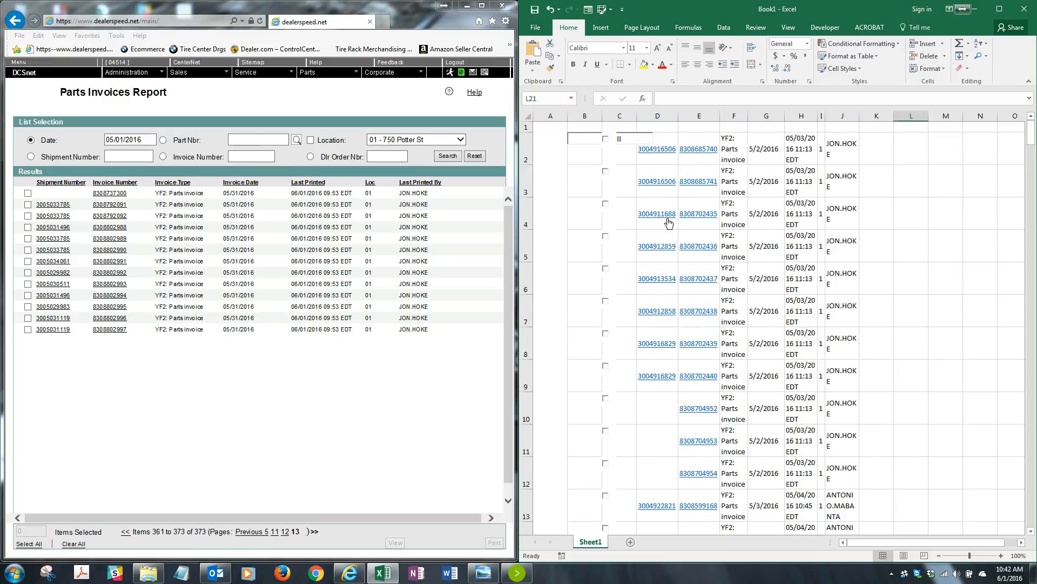
{"action": "scroll", "coordinate": [879, 384], "scroll_direction": "down", "scroll_amount": 12}
{"action": "scroll", "coordinate": [879, 382], "scroll_direction": "up", "scroll_amount": 12}
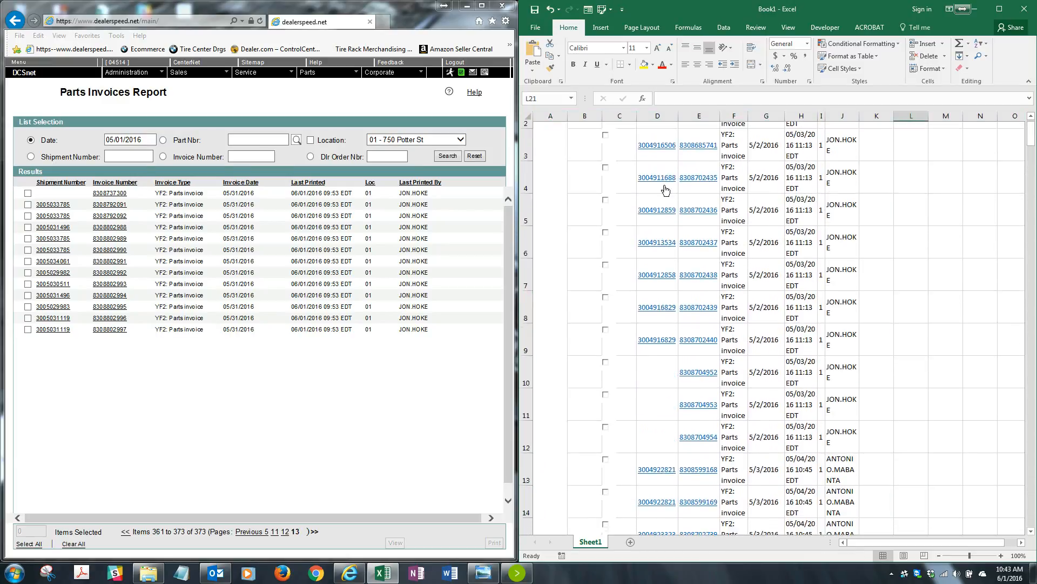
{"action": "left_click", "coordinate": [528, 116]}
{"action": "key", "text": "ctrl+c"}
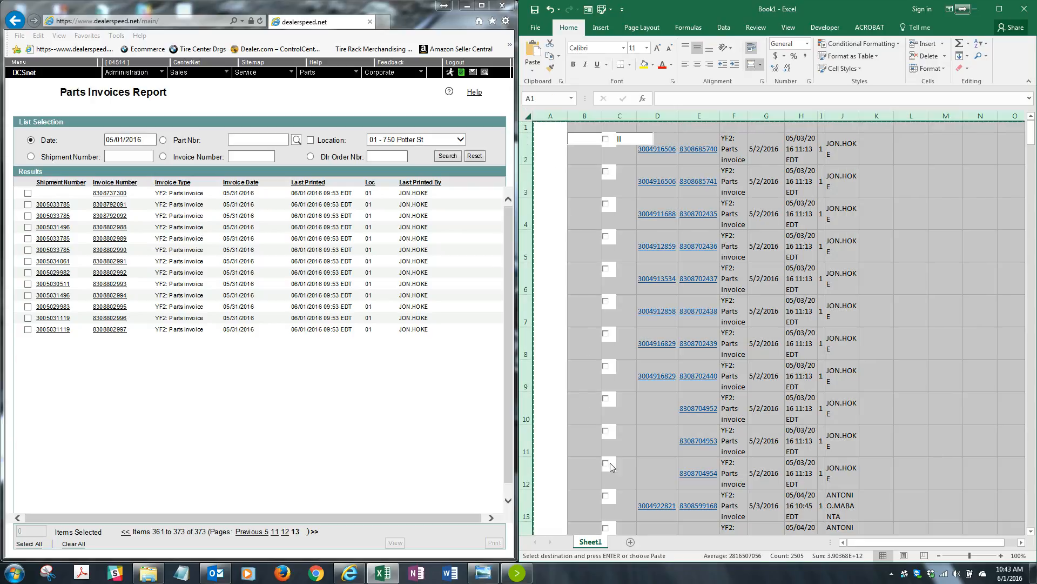
{"action": "left_click", "coordinate": [631, 541]}
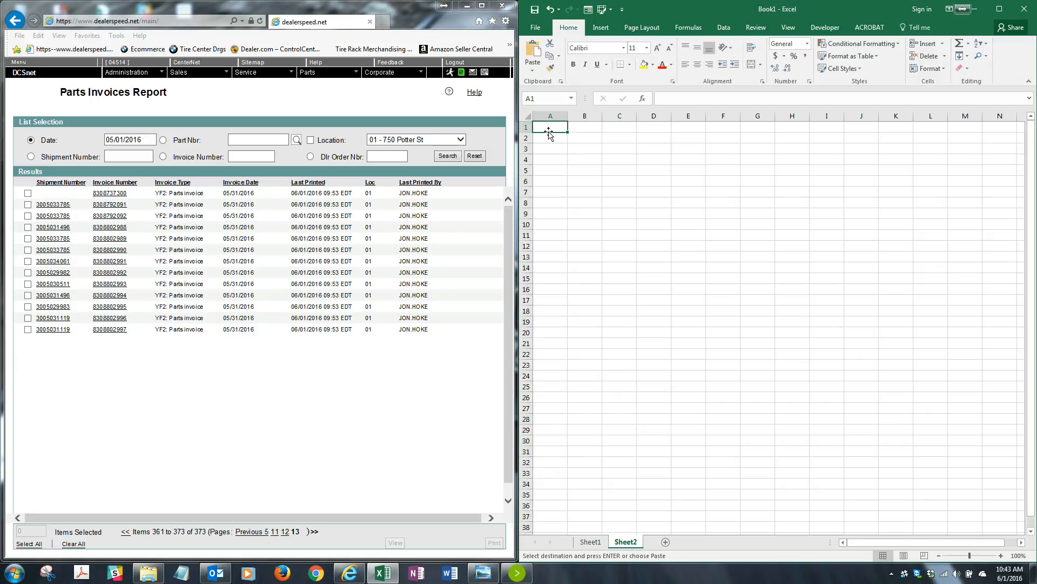
{"action": "right_click", "coordinate": [551, 128]}
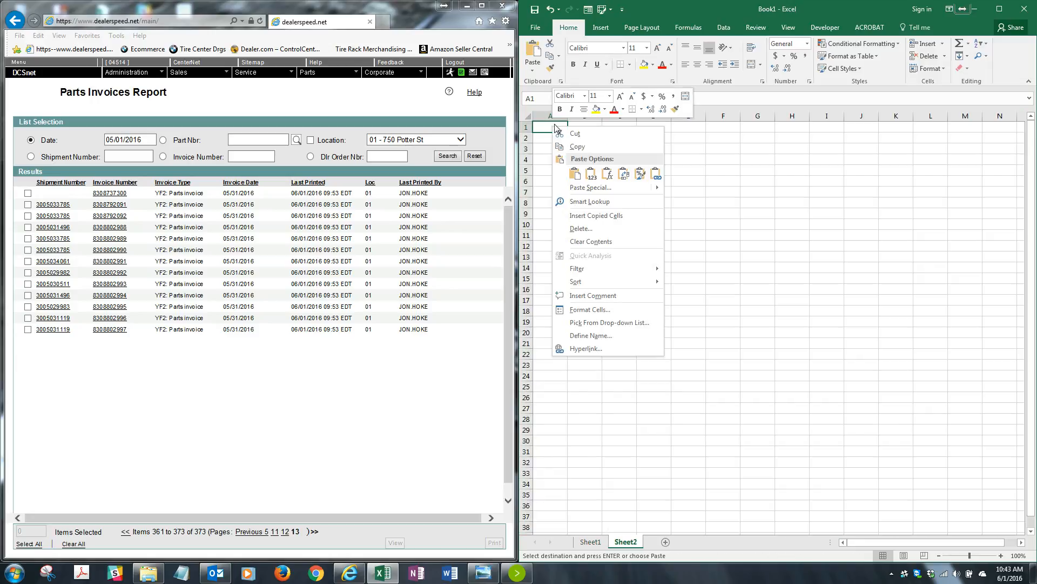
{"action": "left_click", "coordinate": [592, 174]}
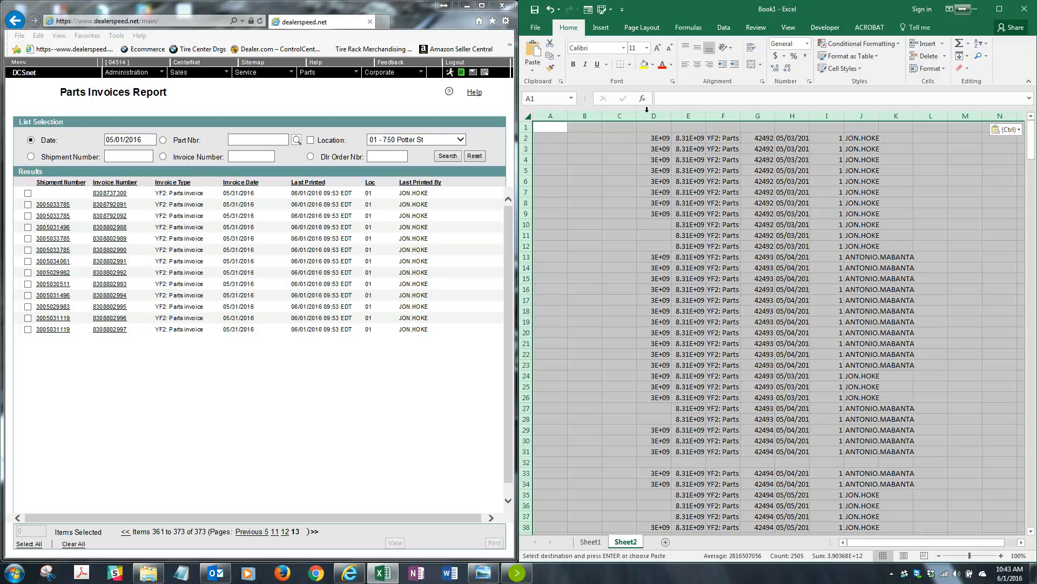
- Autofit the column widths in Sheet2 and delete the empty columns A to C before the shipment numbers
{"action": "double_click", "coordinate": [671, 115]}
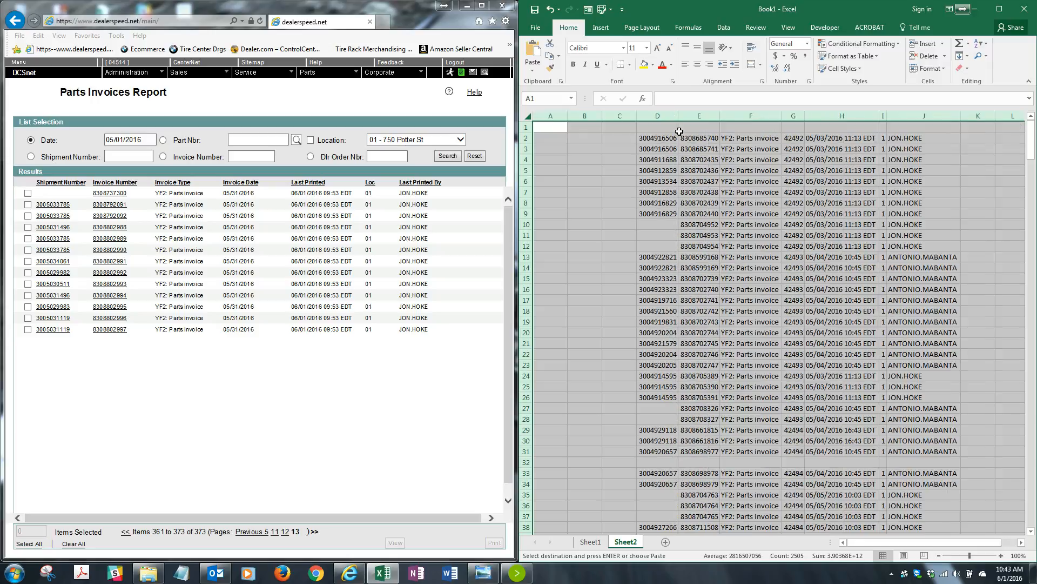
{"action": "left_click", "coordinate": [629, 116]}
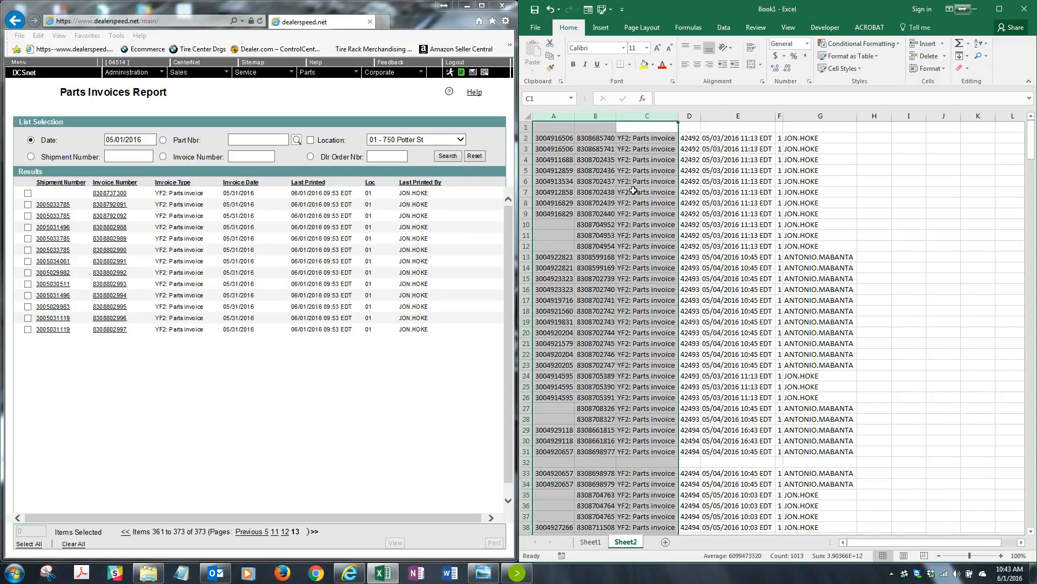
{"action": "left_click", "coordinate": [907, 247]}
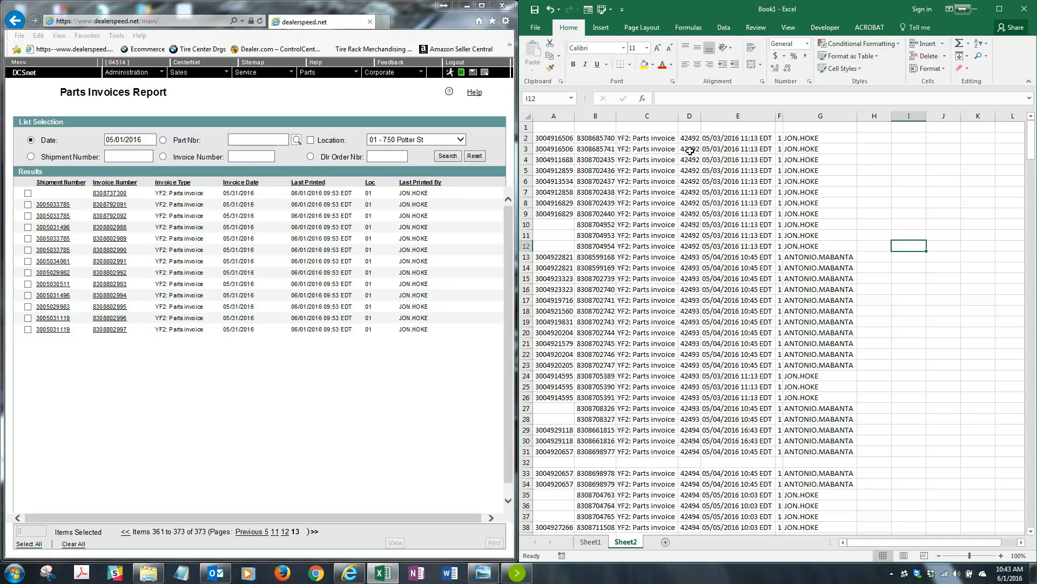
- Enter the column headers Shipment, Invoice and type in cells A1 to C1 of Sheet2
{"action": "left_click", "coordinate": [563, 131]}
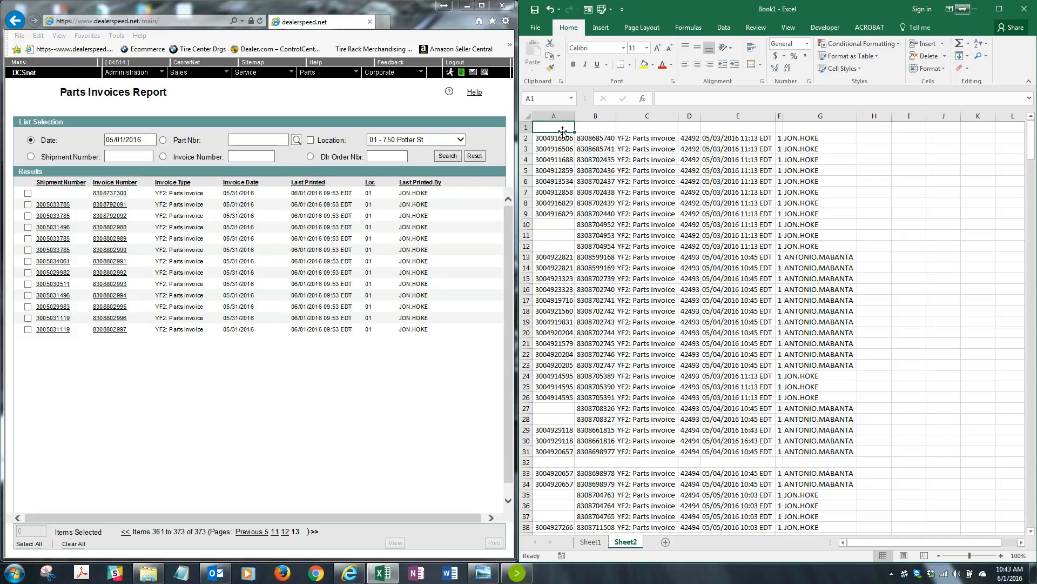
{"action": "type", "text": "Shimp"}
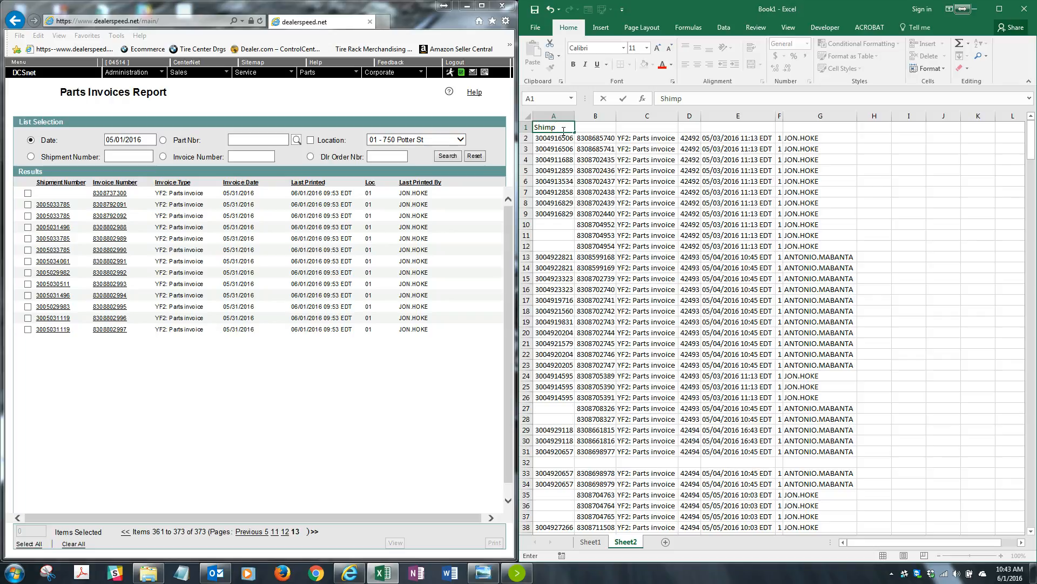
{"action": "type", "text": "pment"}
{"action": "key", "text": "Tab"}
{"action": "type", "text": "In"}
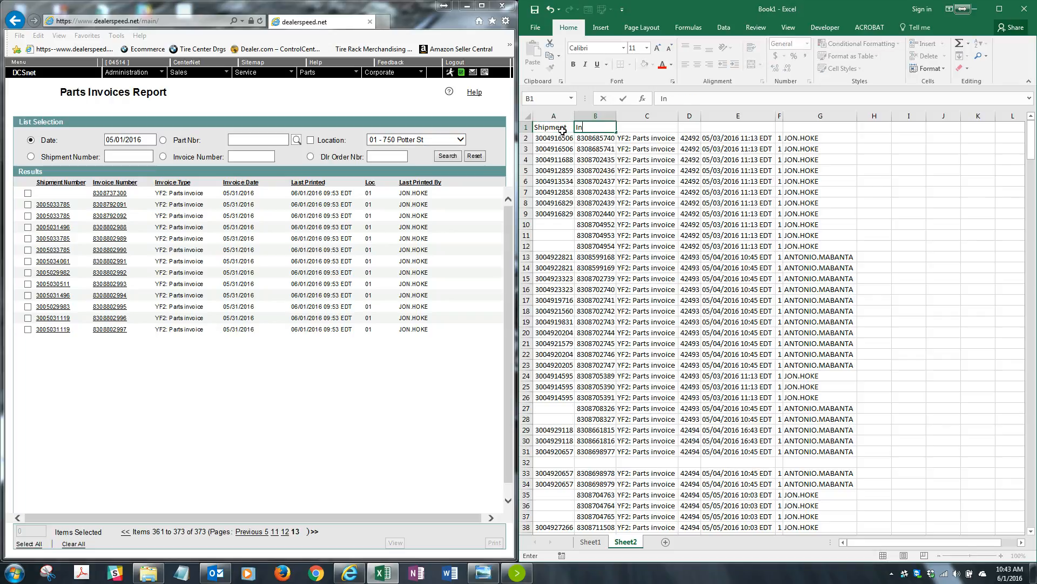
{"action": "type", "text": "voice"}
{"action": "key", "text": "Tab"}
{"action": "type", "text": "q"}
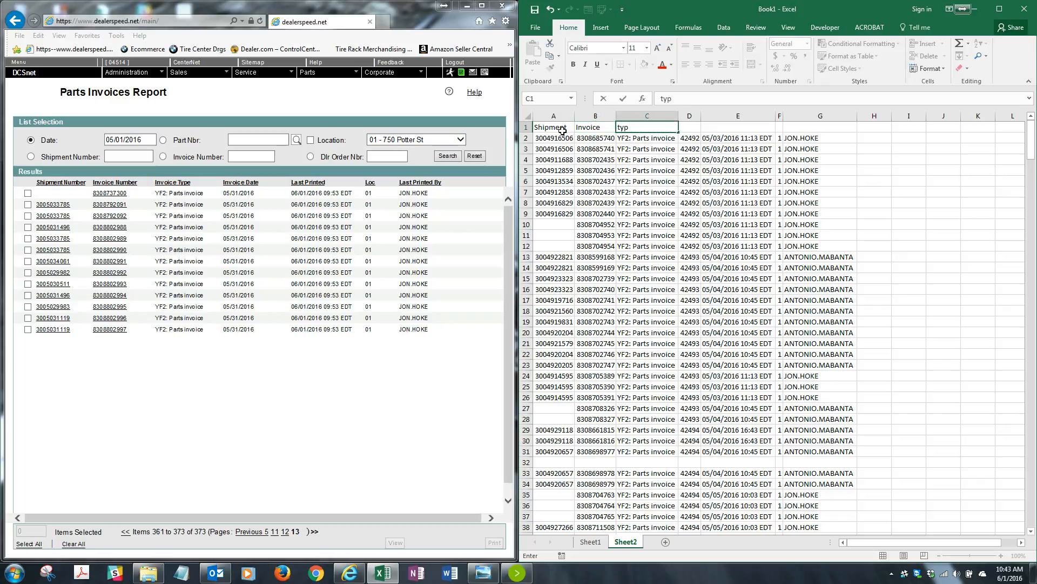
{"action": "key", "text": "Tab"}
- Enter the column headers inv date, printed, loc and name in cells D1 to G1
{"action": "type", "text": "in"}
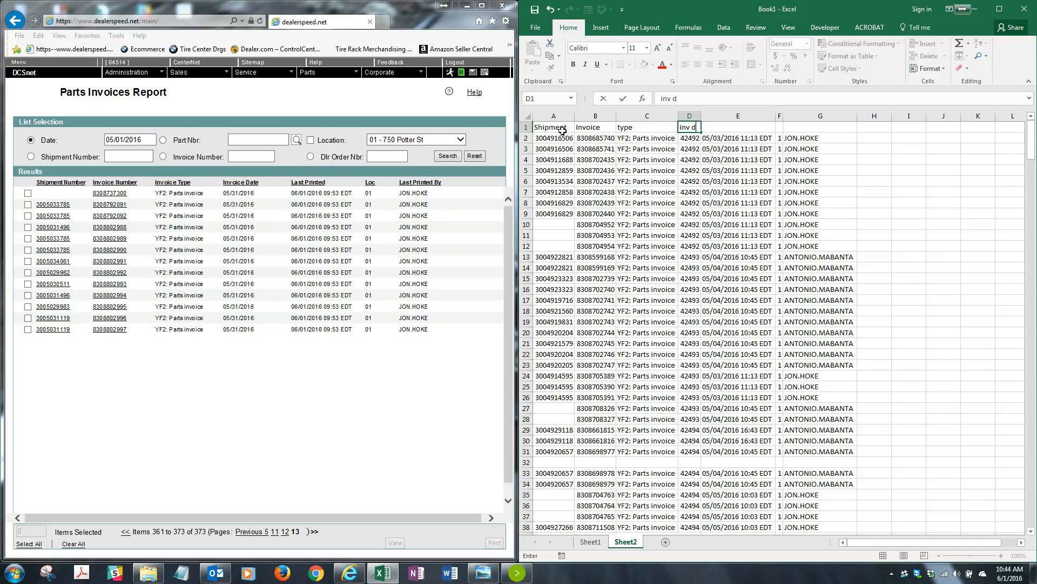
{"action": "key", "text": "Tab"}
{"action": "type", "text": "p"}
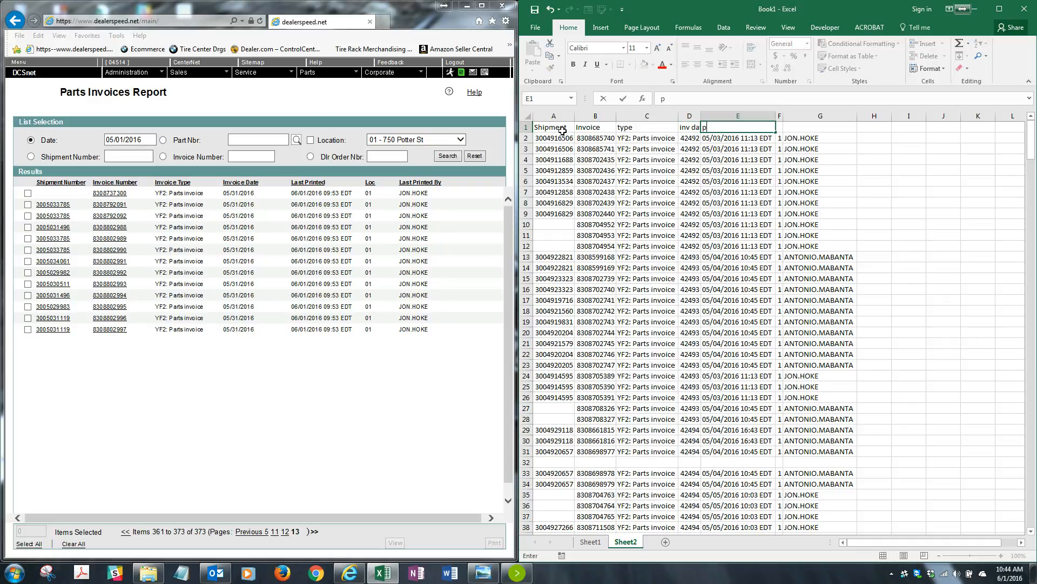
{"action": "type", "text": "rinted"}
{"action": "key", "text": "Tab"}
{"action": "type", "text": "l"}
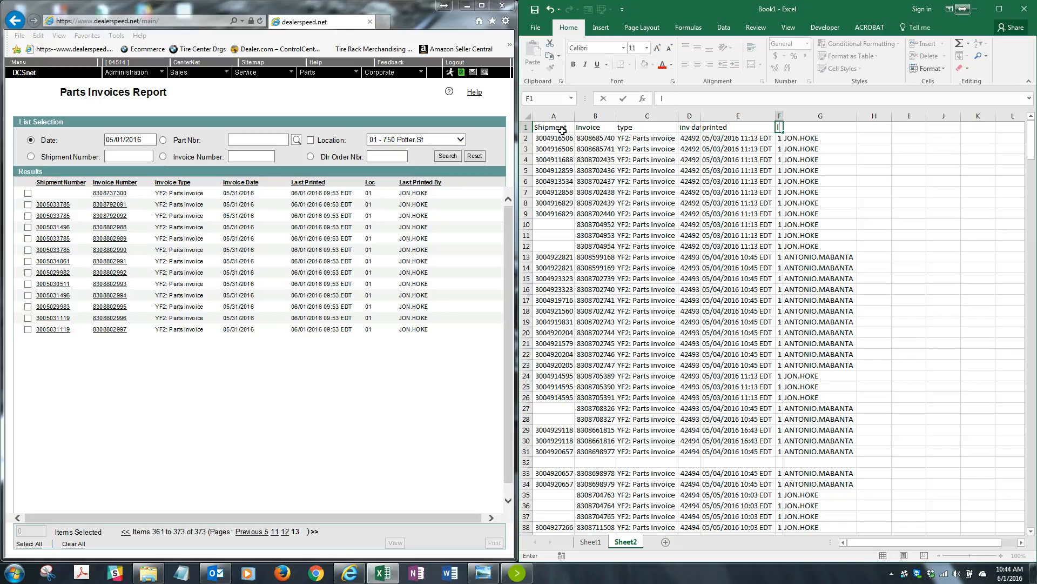
{"action": "key", "text": "Tab"}
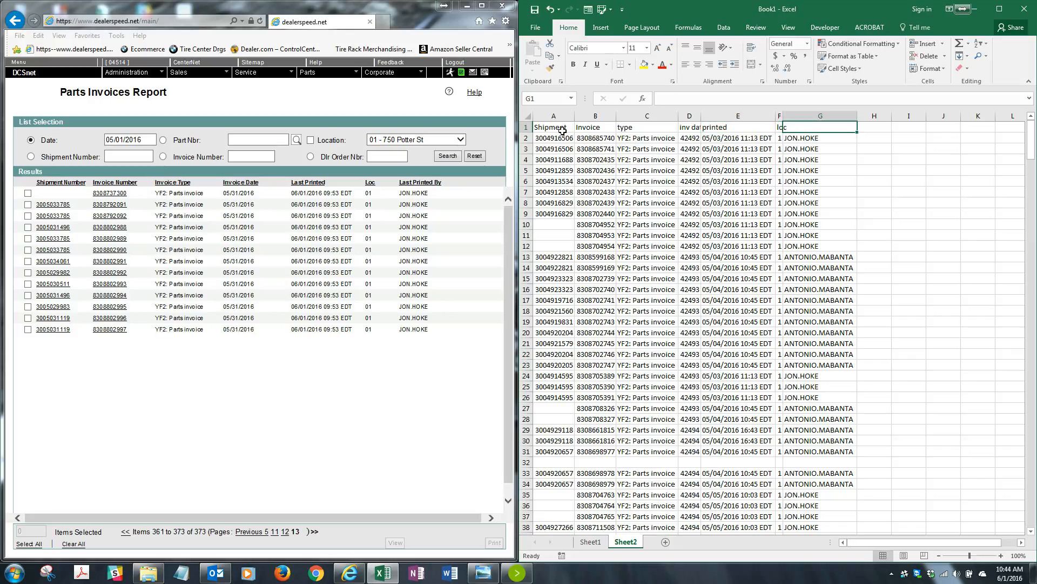
{"action": "type", "text": "name"}
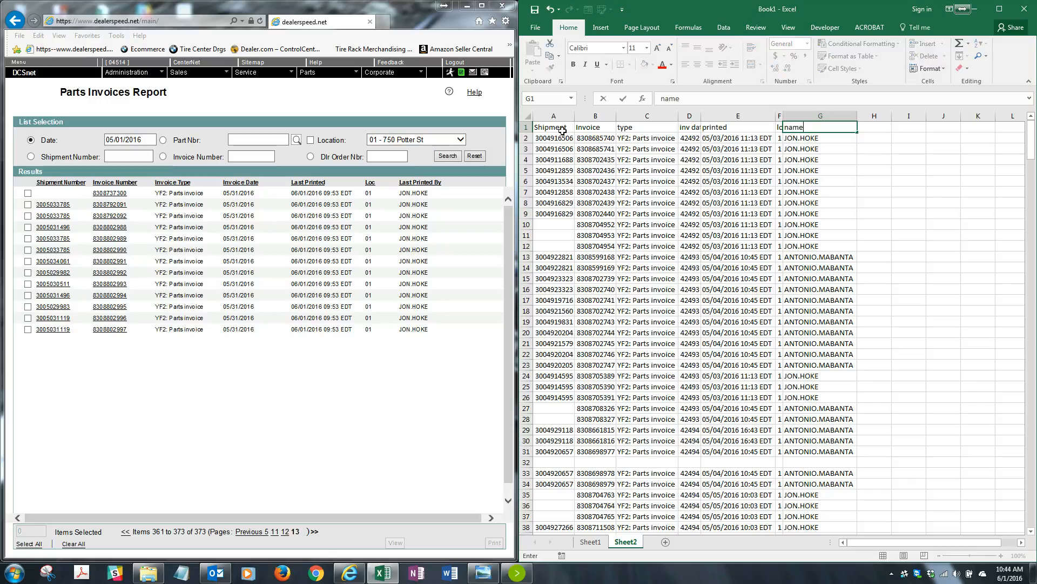
{"action": "key", "text": "Return"}
- Autofit the widths of all columns in Sheet2 to their contents
{"action": "left_click", "coordinate": [527, 116]}
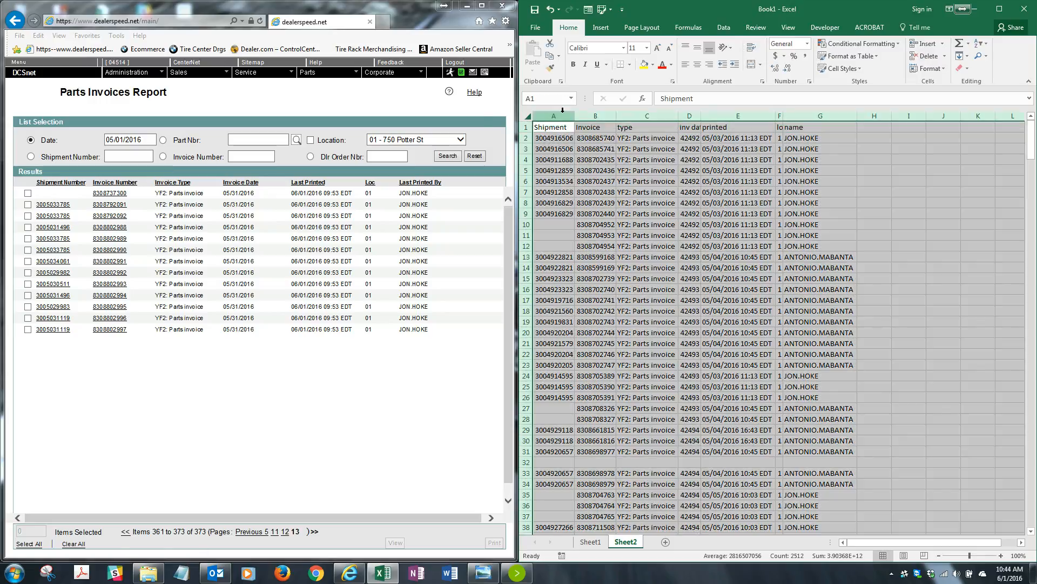
{"action": "double_click", "coordinate": [575, 116]}
{"action": "left_click", "coordinate": [720, 145]}
{"action": "left_click", "coordinate": [697, 138]}
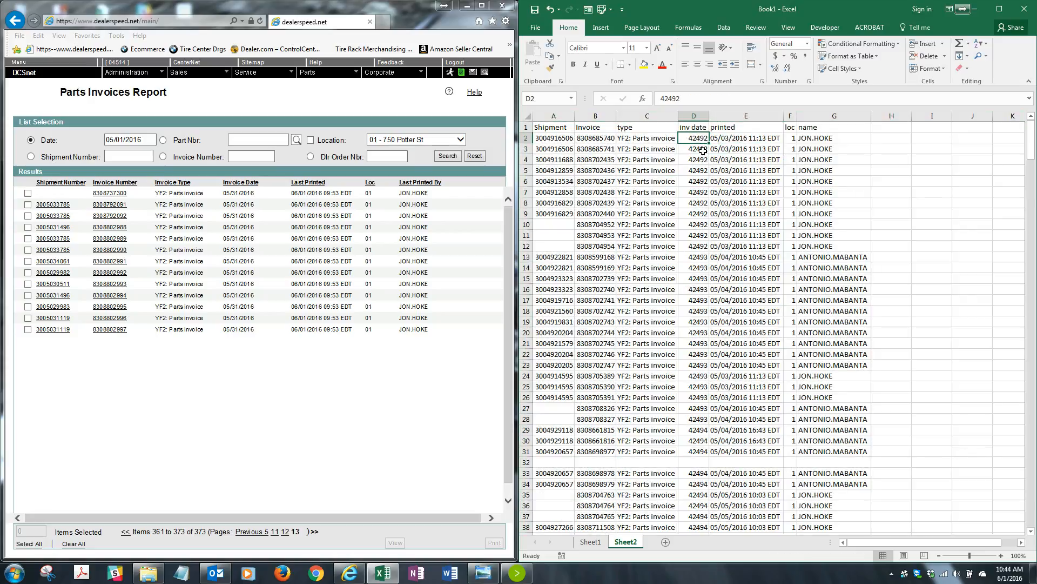
{"action": "key", "text": "Down"}
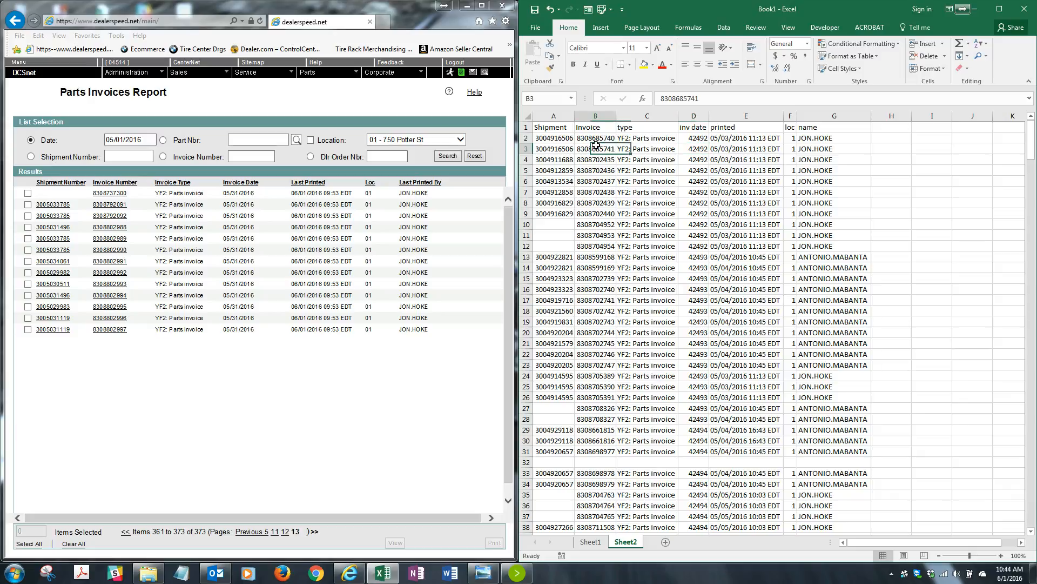
{"action": "left_click", "coordinate": [593, 138]}
{"action": "left_click", "coordinate": [611, 127]}
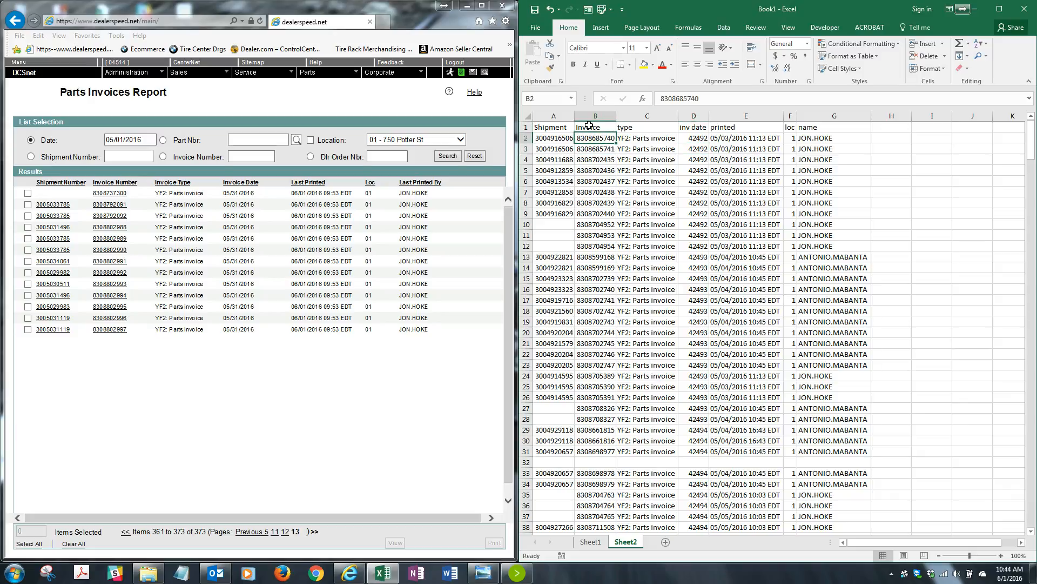
{"action": "left_click", "coordinate": [729, 28]}
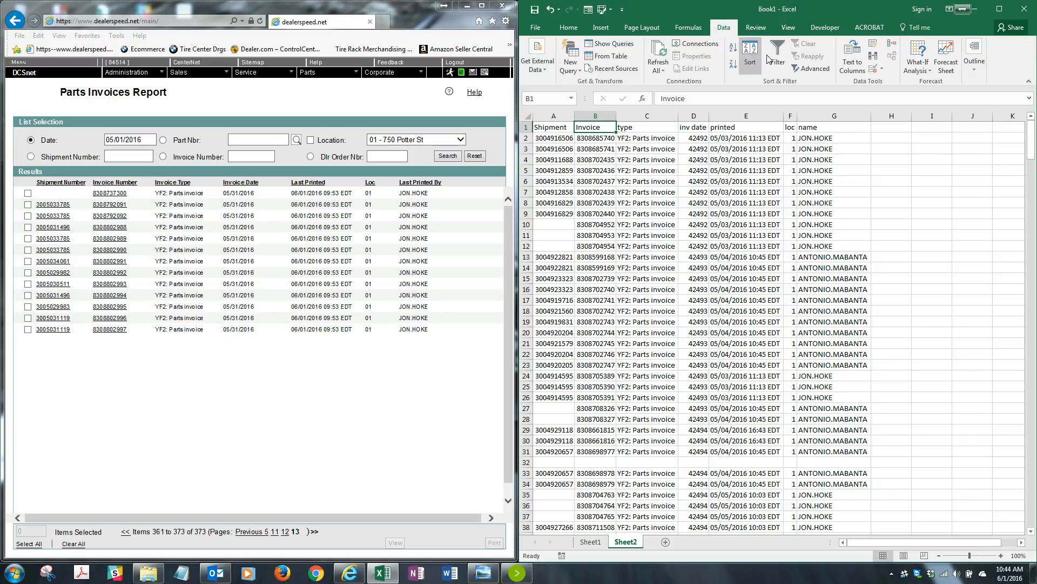
{"action": "left_click", "coordinate": [751, 54]}
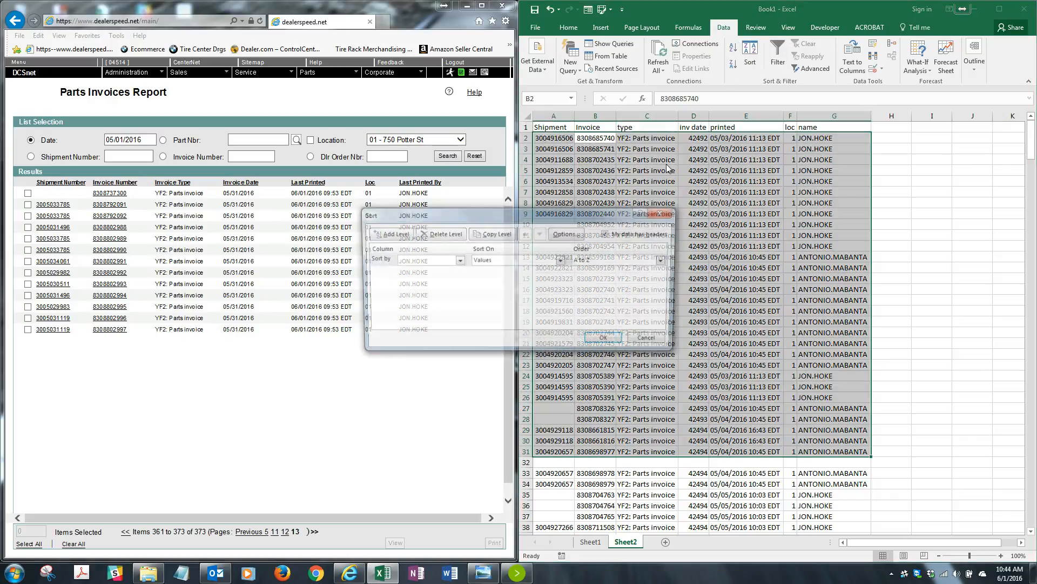
{"action": "left_click", "coordinate": [652, 341]}
- Sort the whole data set by the Invoice column from smallest to largest, expanding the selection from column B to the adjacent data
{"action": "left_click", "coordinate": [595, 116]}
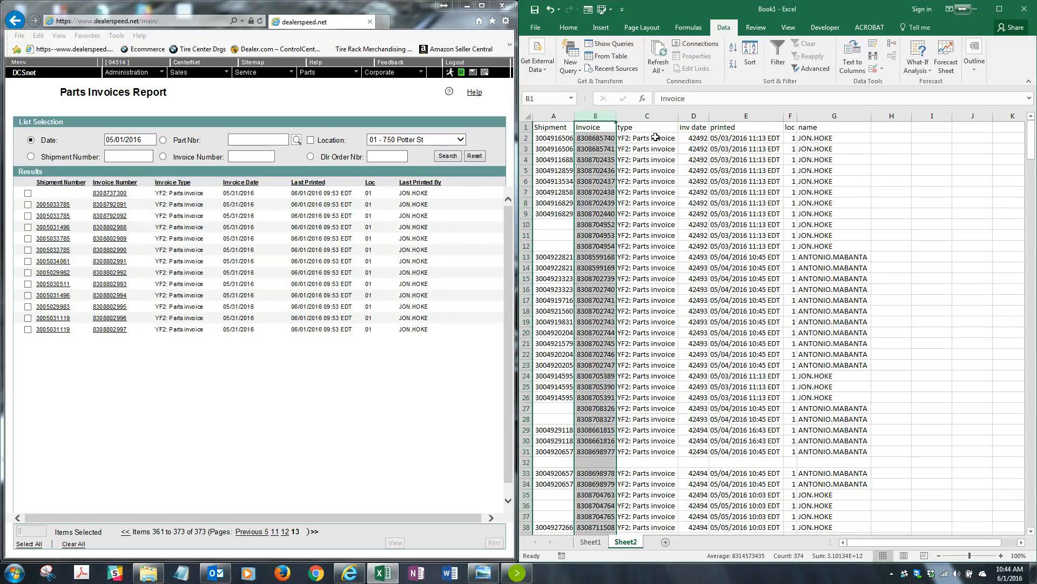
{"action": "left_click", "coordinate": [755, 54]}
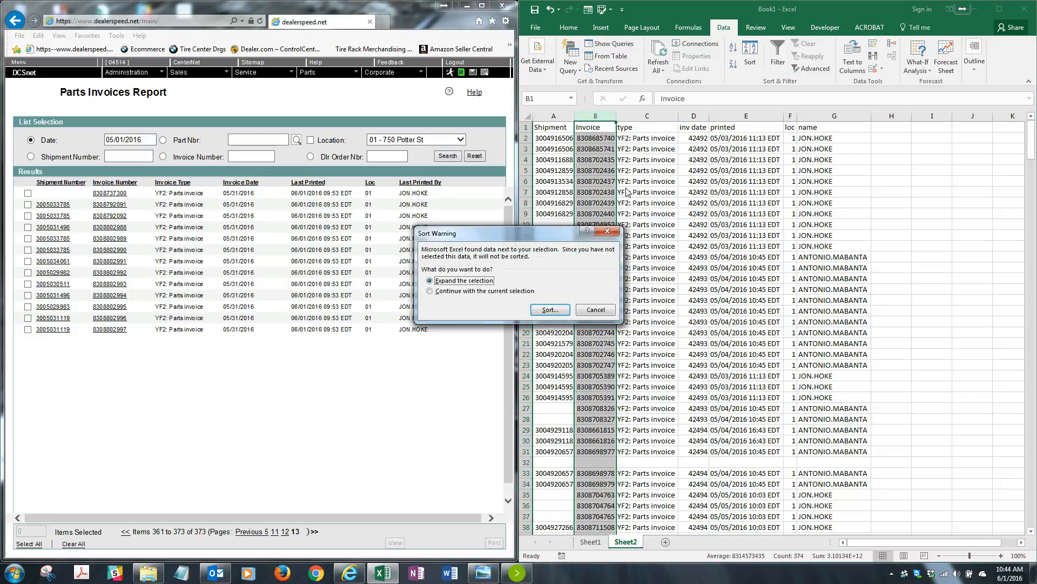
{"action": "left_click", "coordinate": [549, 310]}
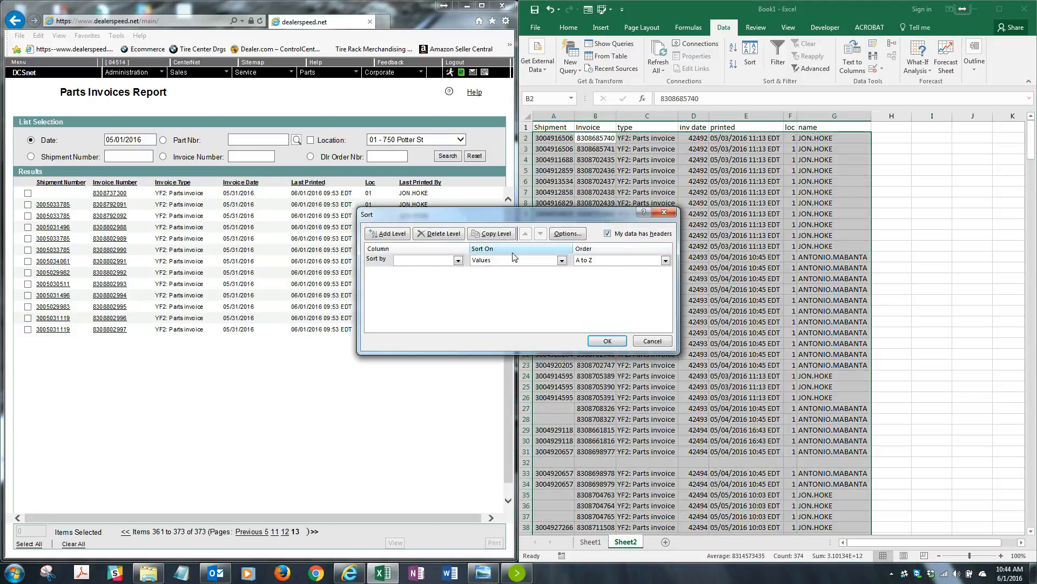
{"action": "left_click", "coordinate": [457, 261]}
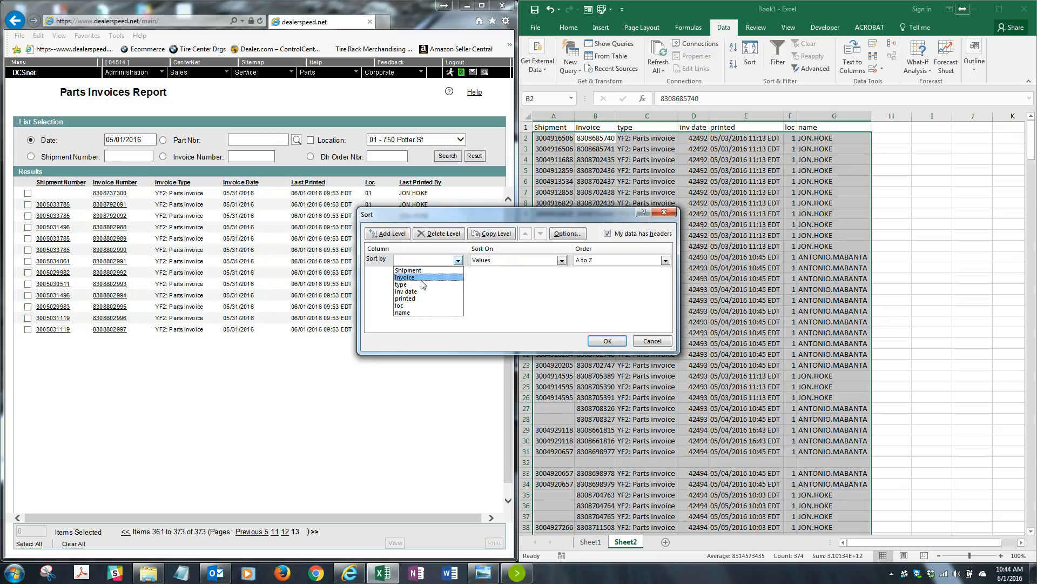
{"action": "left_click", "coordinate": [439, 278]}
{"action": "left_click", "coordinate": [608, 340]}
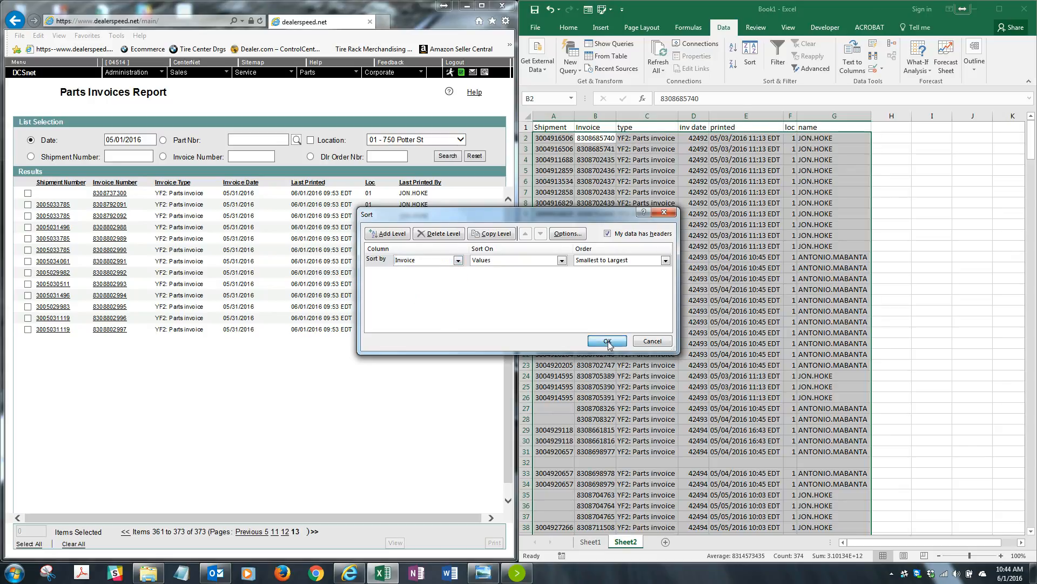
{"action": "mouse_move", "coordinate": [1030, 142]}
{"action": "left_mouse_down"}
{"action": "mouse_move", "coordinate": [1029, 517]}
{"action": "mouse_move", "coordinate": [1030, 130]}
{"action": "left_mouse_up"}
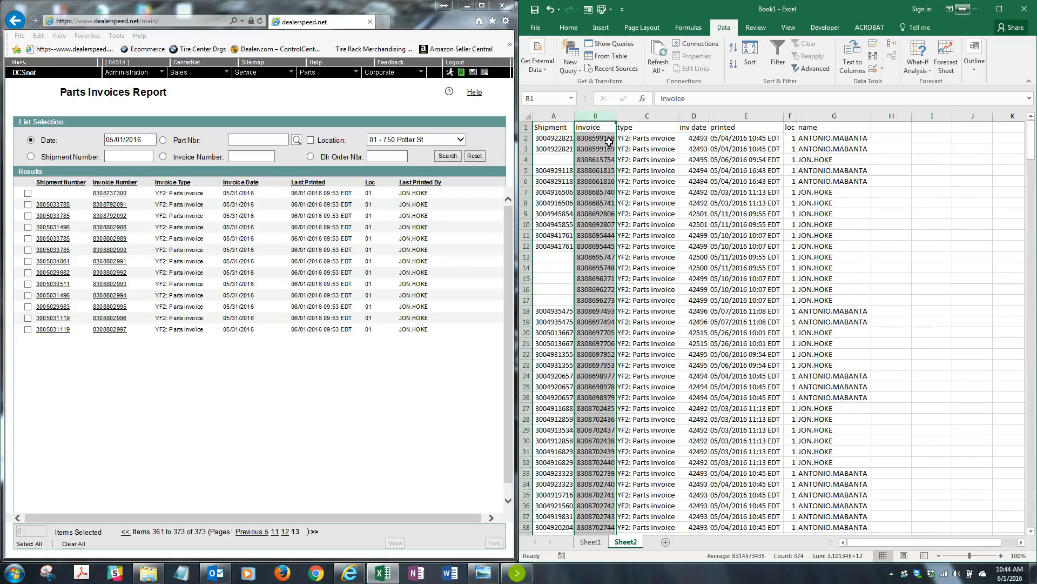
- Format all values in the inv date column as dates with the *3/14/2012 type
{"action": "left_click", "coordinate": [702, 142]}
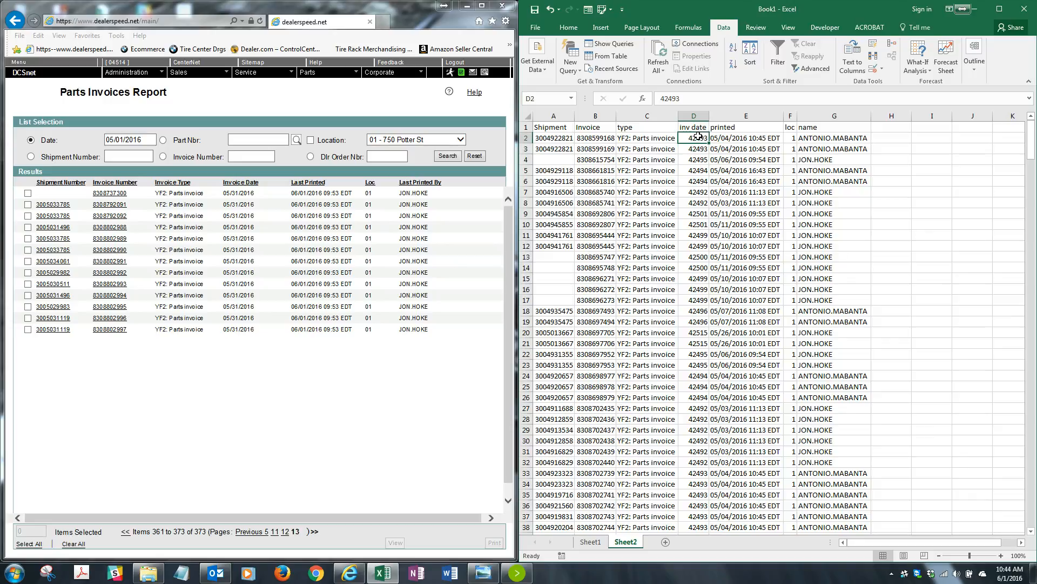
{"action": "key", "text": "ctrl+shift+Down"}
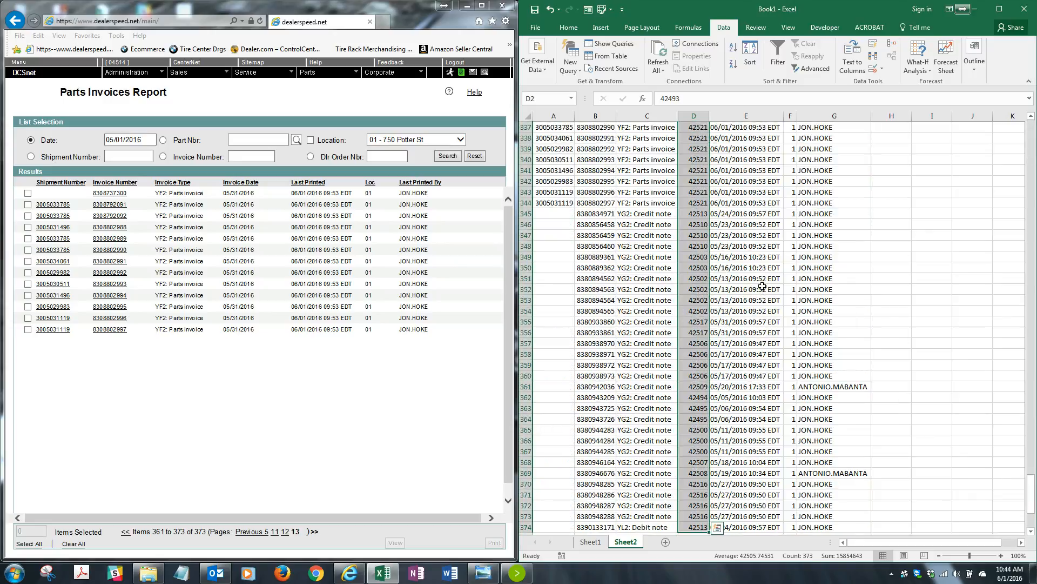
{"action": "right_click", "coordinate": [700, 317]}
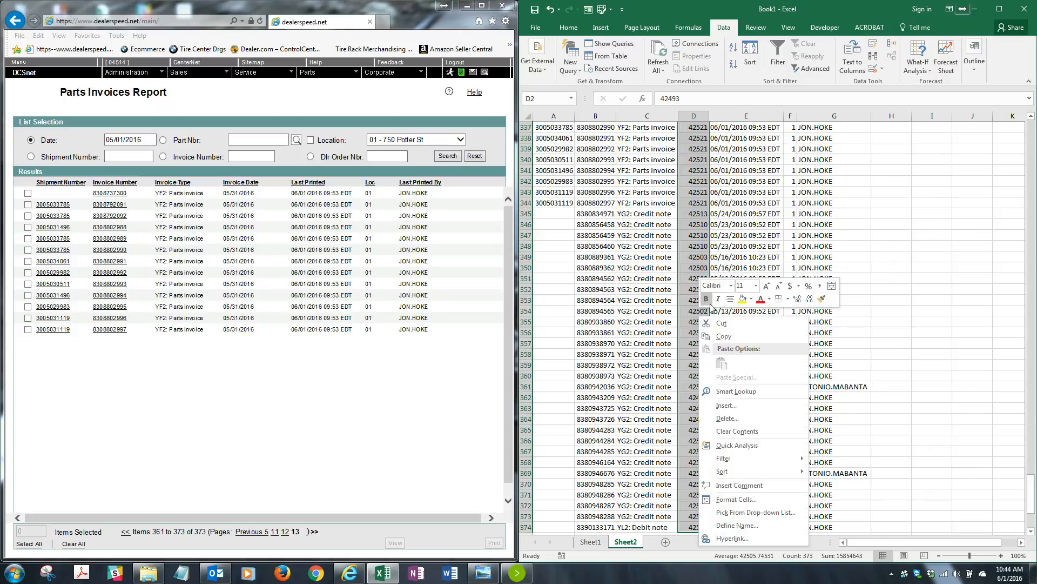
{"action": "left_click", "coordinate": [742, 502]}
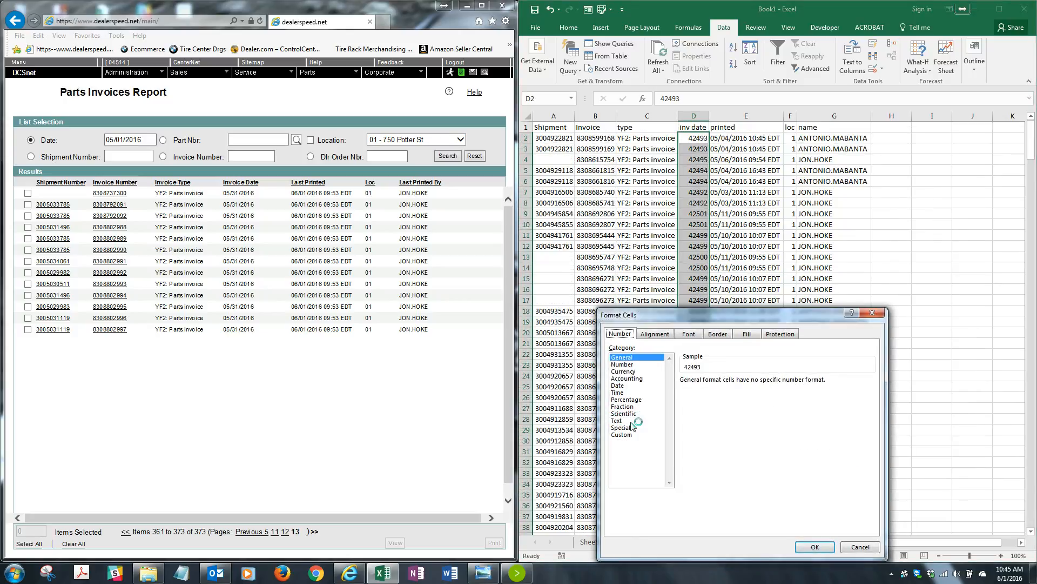
{"action": "left_click", "coordinate": [622, 386]}
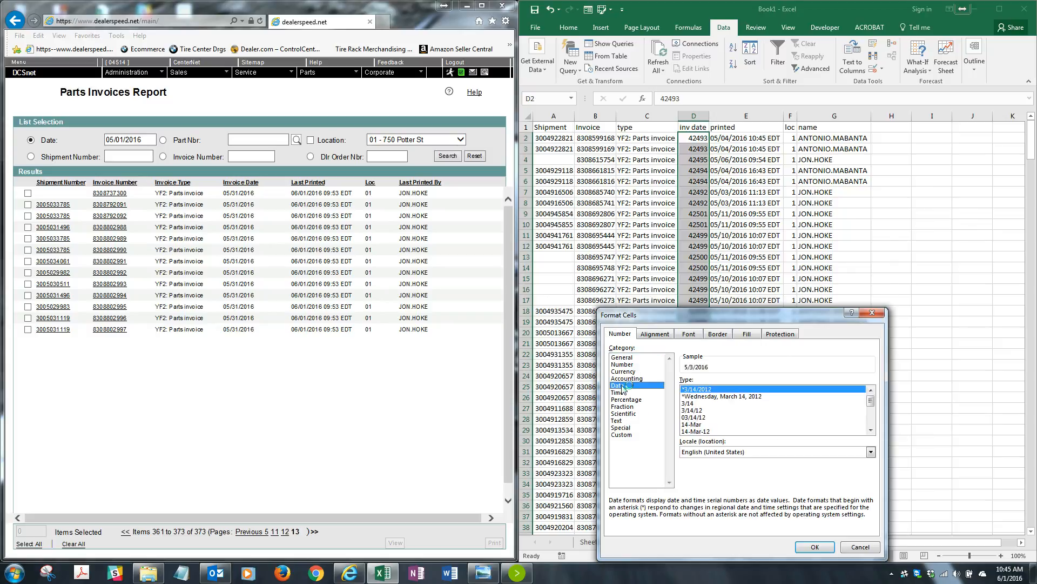
{"action": "left_click", "coordinate": [815, 547]}
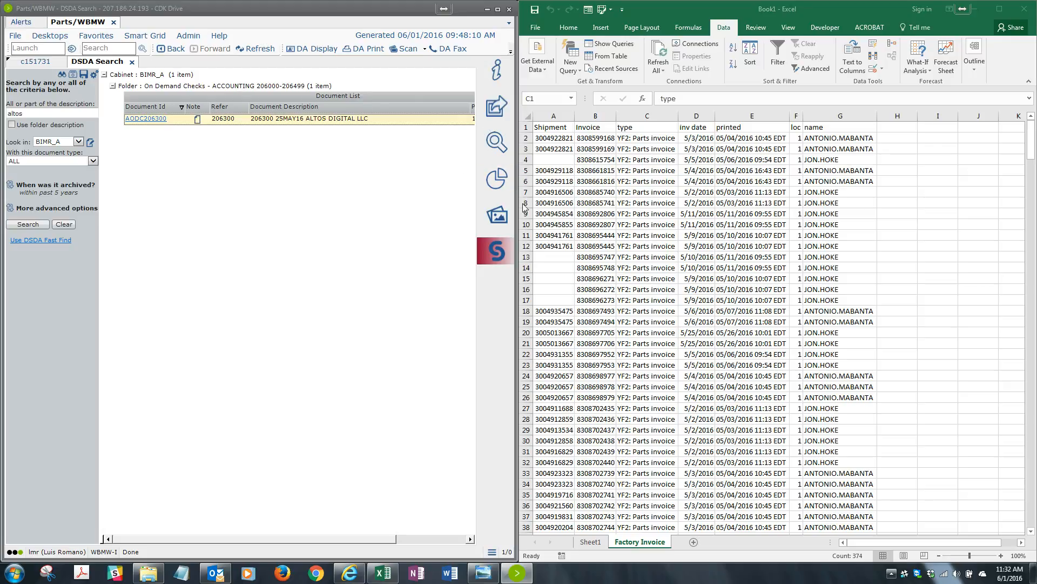
- In CDK Drive, open the GL Inquiry Account Detail report and go to its Account(s) field
{"action": "left_click", "coordinate": [483, 186]}
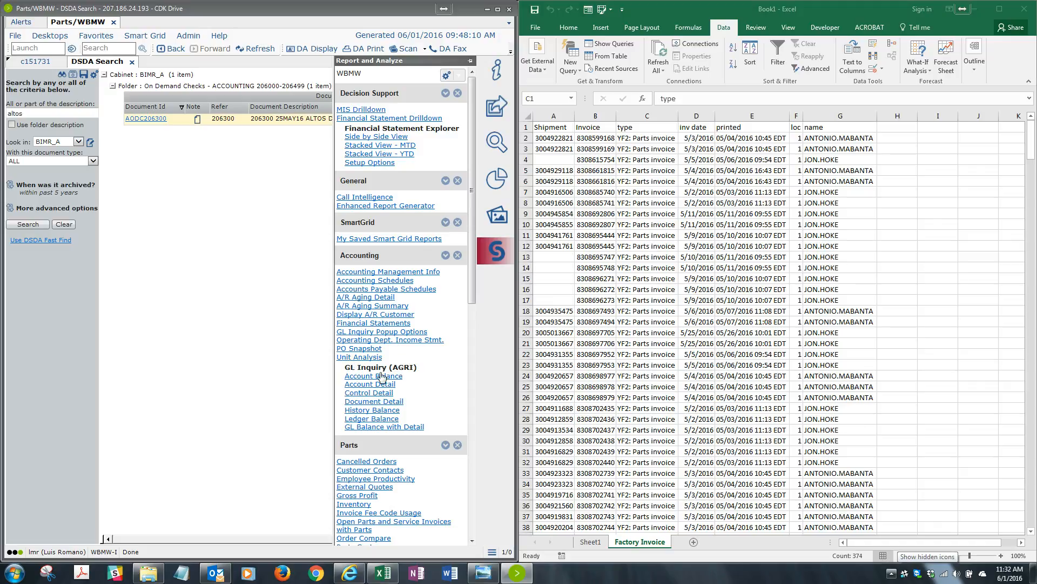
{"action": "left_click", "coordinate": [355, 385]}
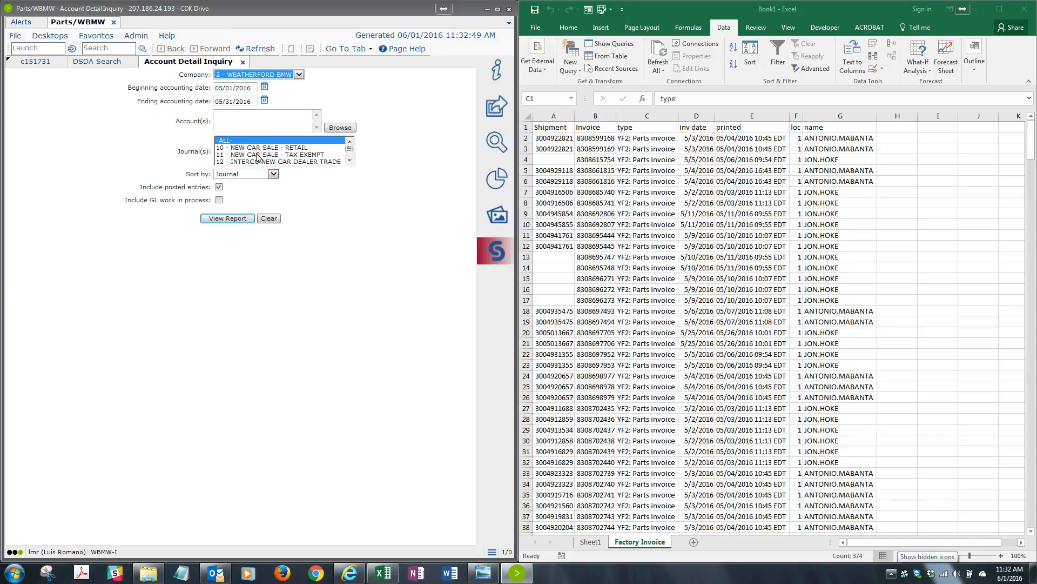
{"action": "left_click", "coordinate": [224, 117]}
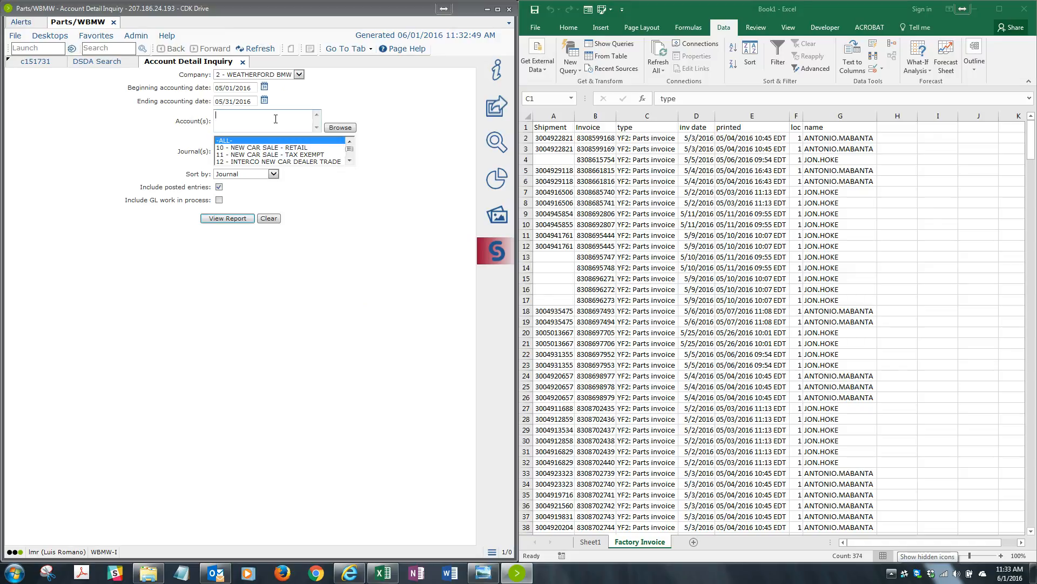
- Look up the INV - PARTS BMW account among the Asset accounts and enter 24310 as the report's account
{"action": "left_click", "coordinate": [339, 128]}
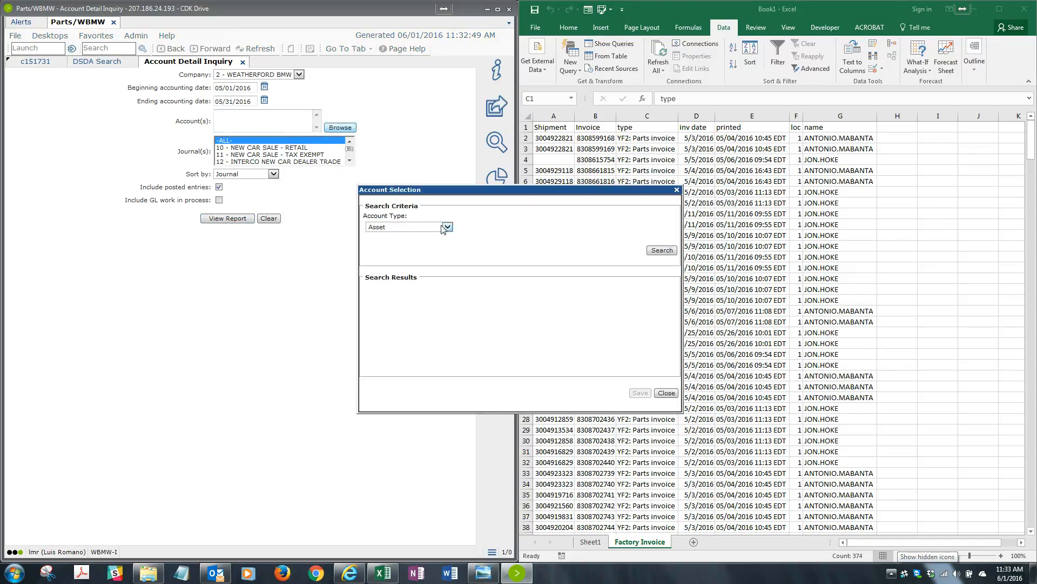
{"action": "left_click", "coordinate": [661, 250]}
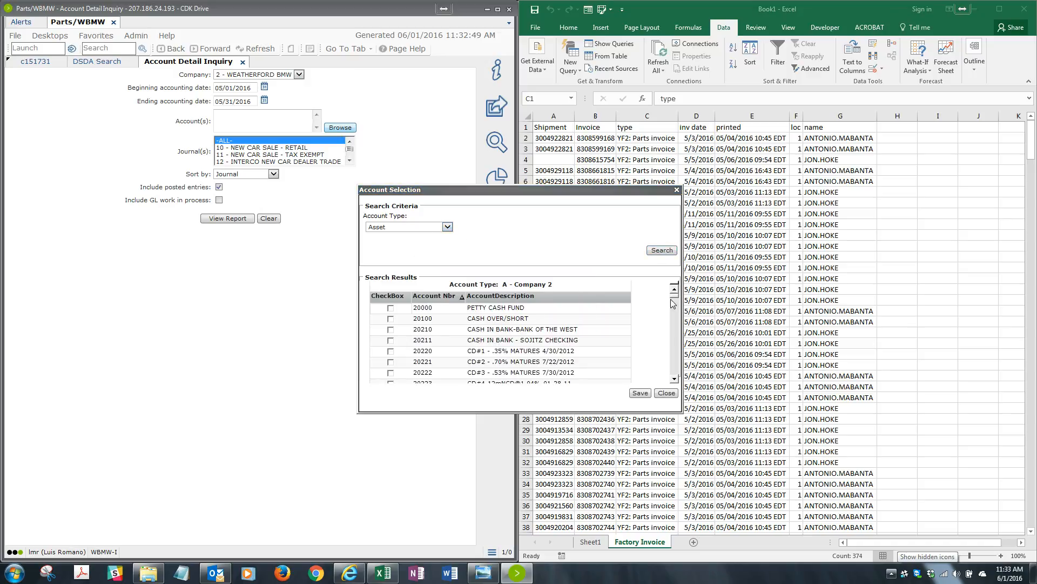
{"action": "scroll", "coordinate": [659, 330], "scroll_direction": "down", "scroll_amount": 6}
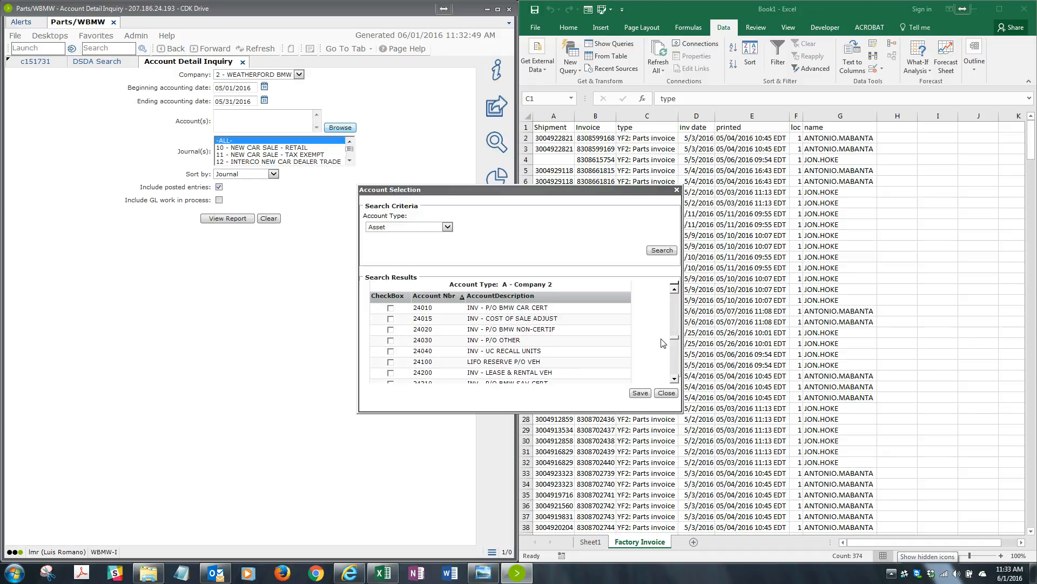
{"action": "scroll", "coordinate": [435, 341], "scroll_direction": "down", "scroll_amount": 1}
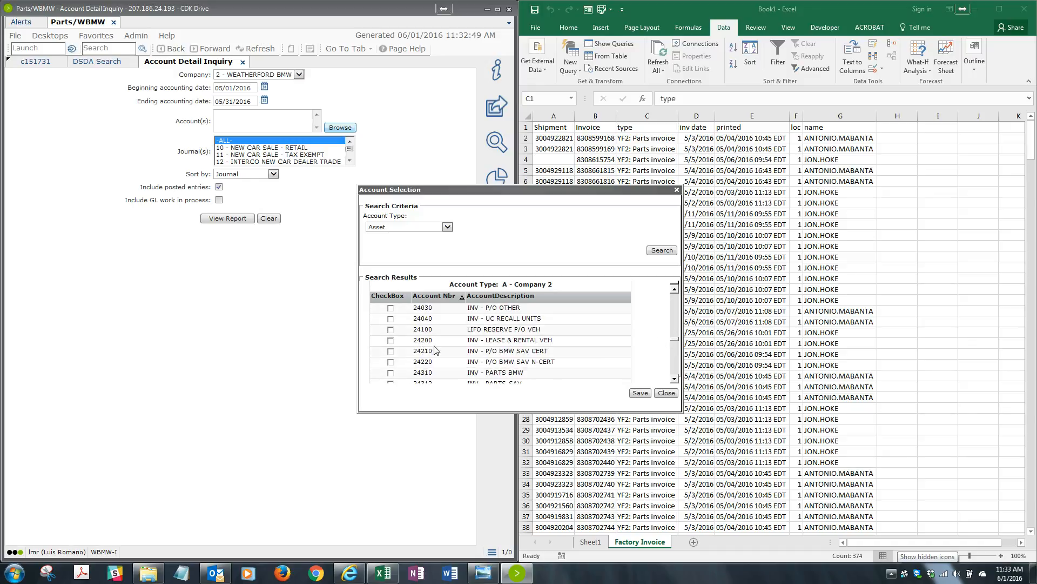
{"action": "scroll", "coordinate": [426, 377], "scroll_direction": "down", "scroll_amount": 2}
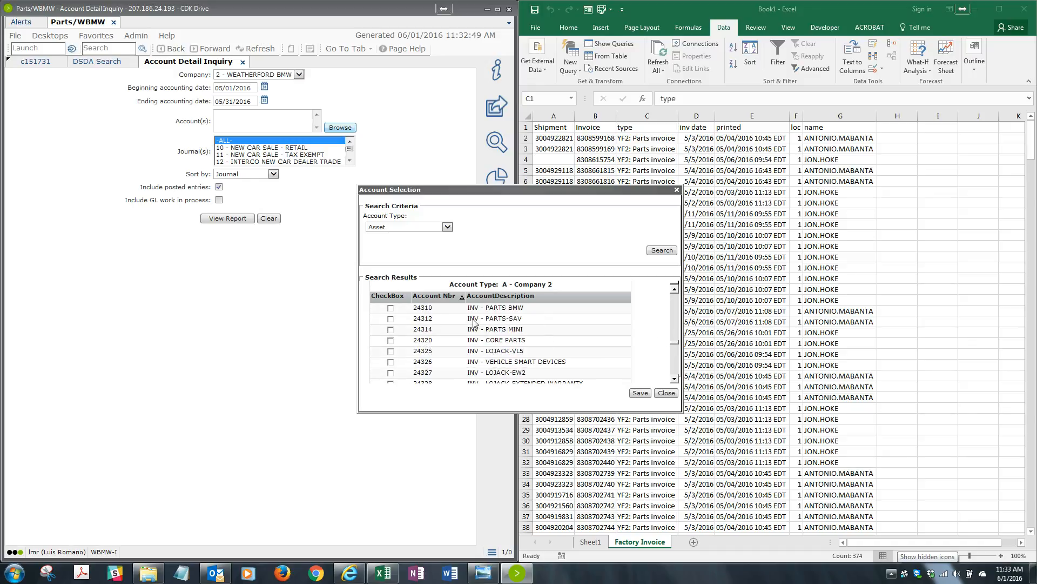
{"action": "left_click", "coordinate": [666, 392]}
{"action": "left_click", "coordinate": [249, 126]}
{"action": "type", "text": "24310"}
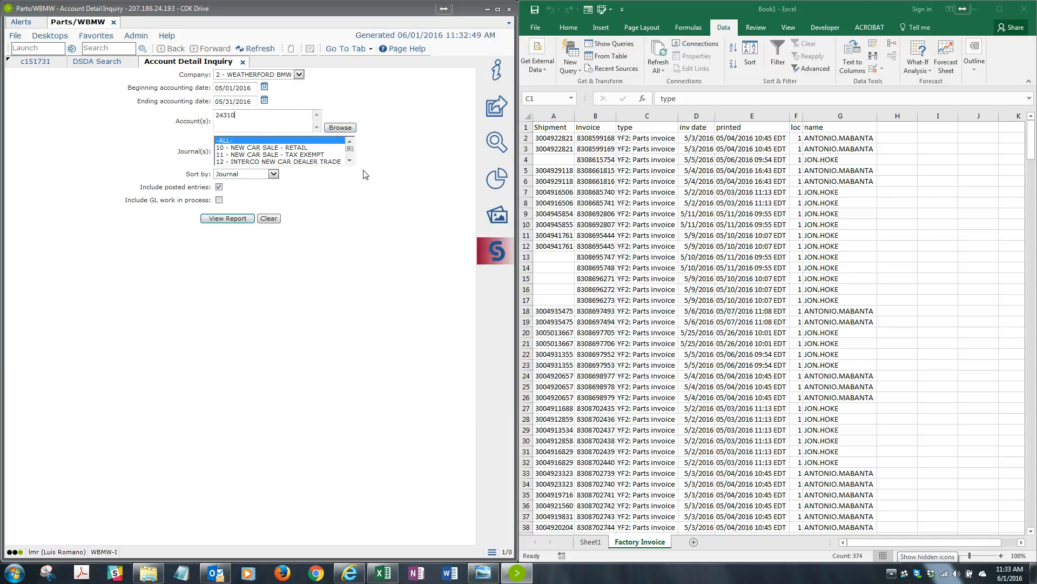
- Limit the report to journal 77 - FACTORY PAYABLES and run it
{"action": "left_click_drag", "start_coordinate": [350, 155], "coordinate": [348, 158]}
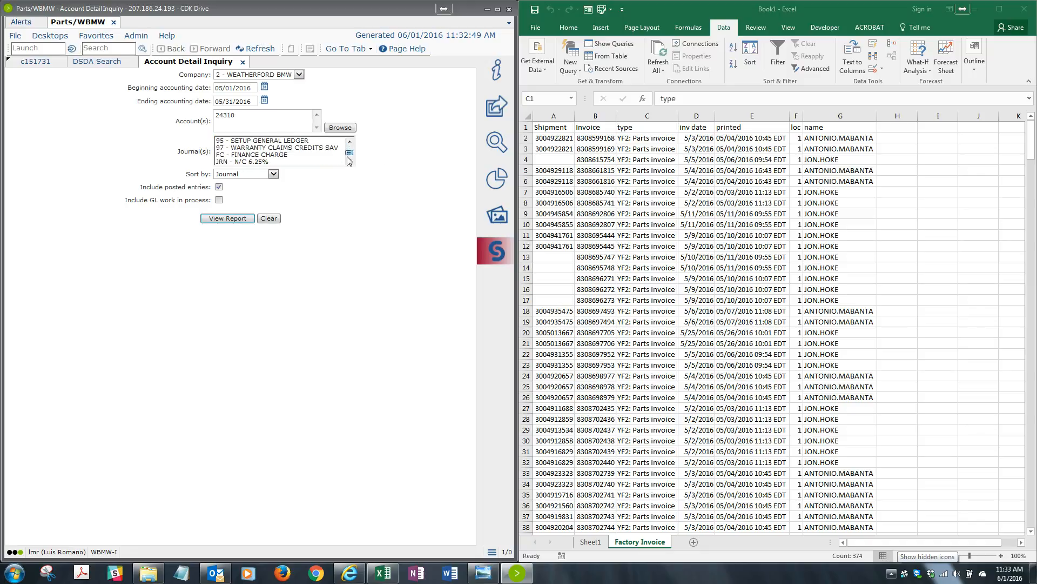
{"action": "left_click", "coordinate": [350, 142]}
{"action": "left_click", "coordinate": [350, 143]}
{"action": "left_click", "coordinate": [350, 143]}
{"action": "left_click", "coordinate": [350, 144]}
{"action": "left_click", "coordinate": [350, 143]}
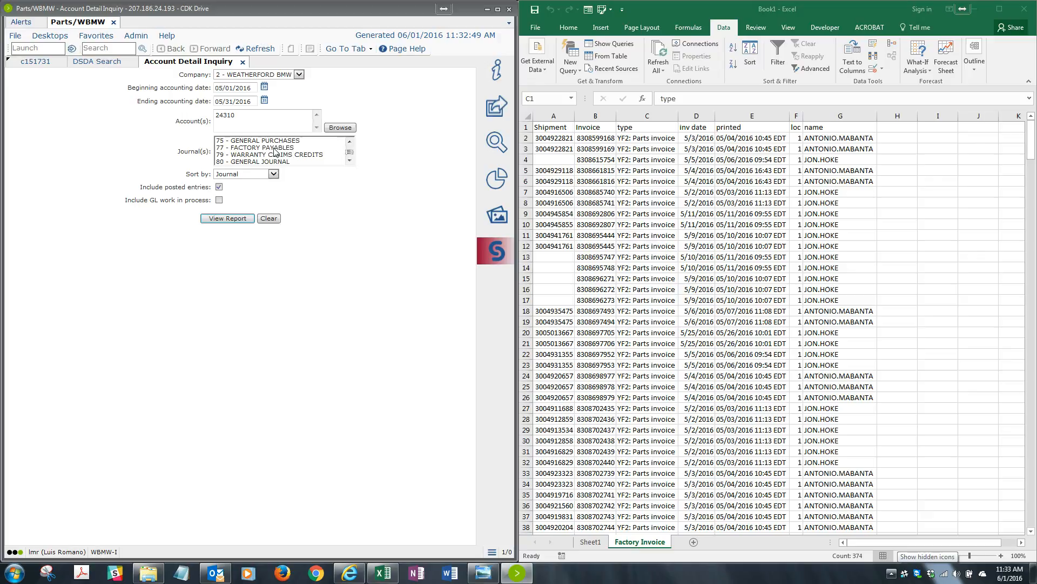
{"action": "left_click", "coordinate": [230, 148]}
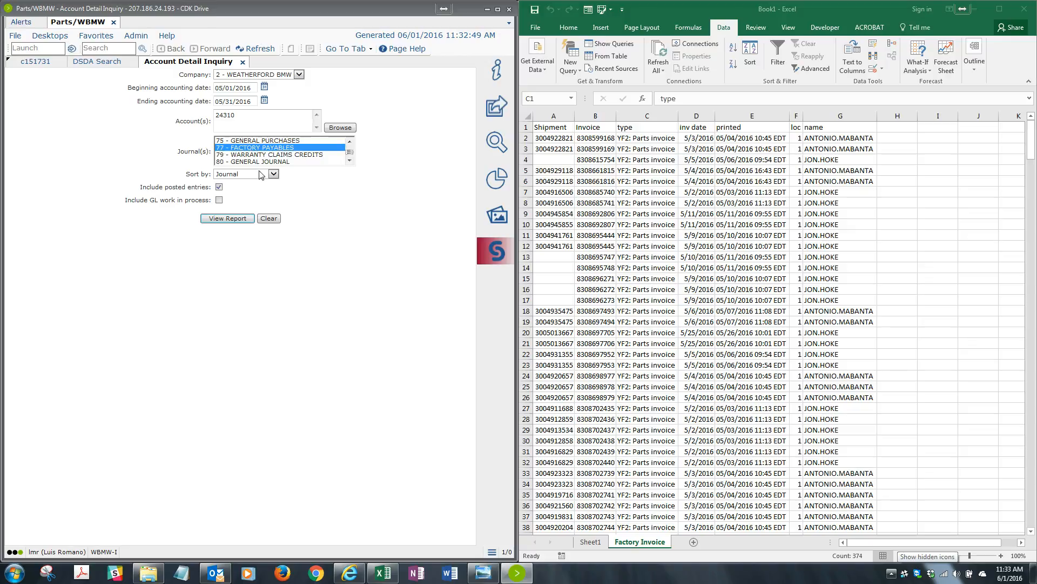
{"action": "left_click", "coordinate": [229, 219]}
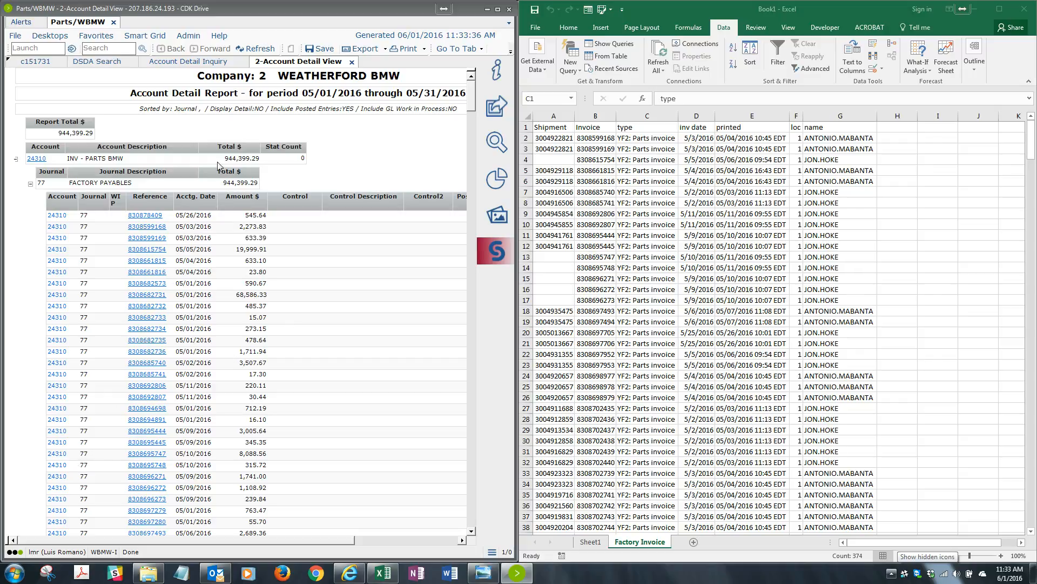
- Export the account detail report to Excel as AGRI.xlsx on the Desktop and dock the opened workbook beside Book1
{"action": "left_click", "coordinate": [386, 52]}
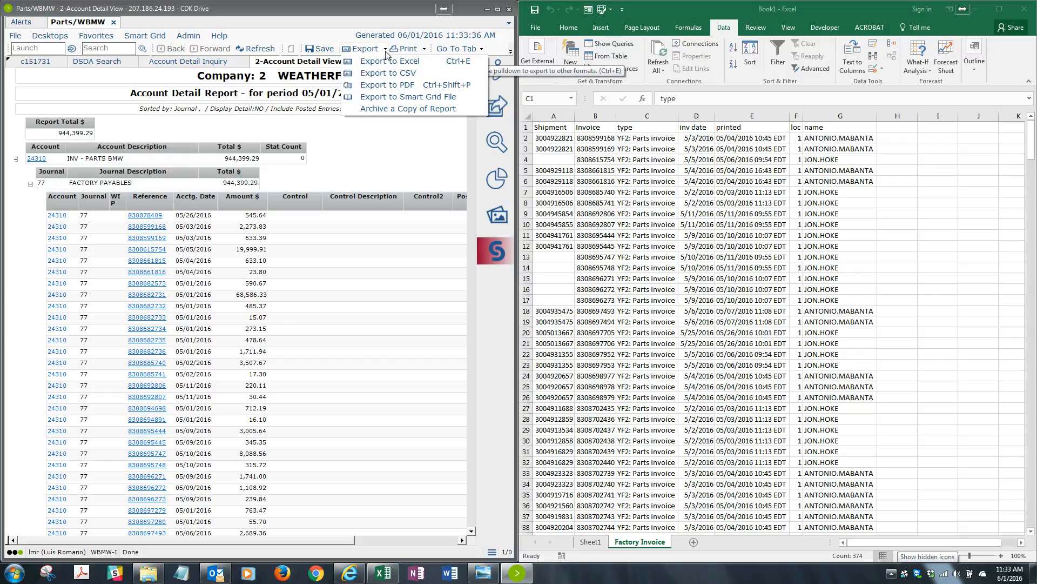
{"action": "left_click", "coordinate": [392, 62]}
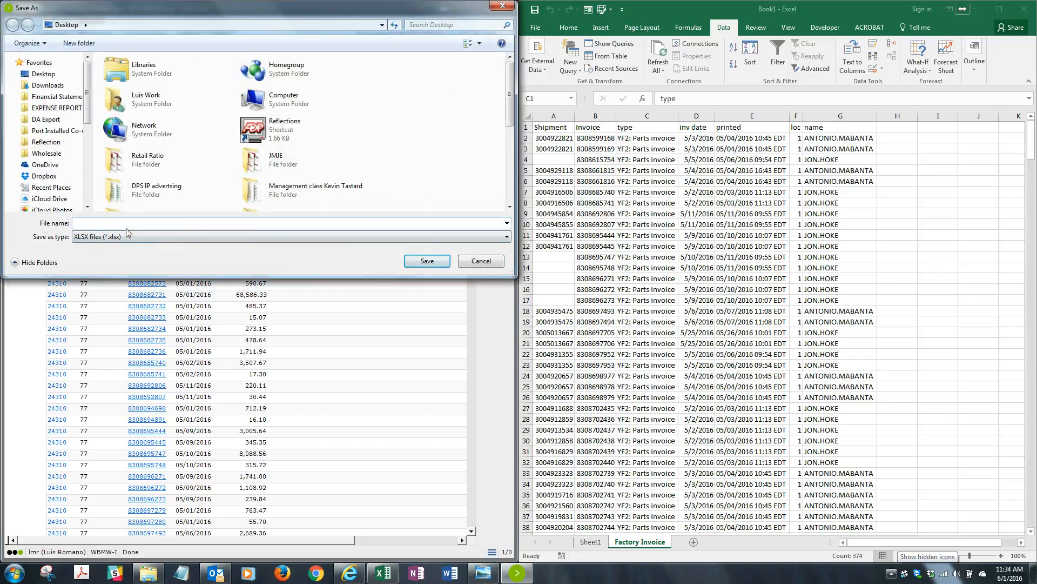
{"action": "type", "text": "AGR"}
{"action": "left_click", "coordinate": [426, 261]}
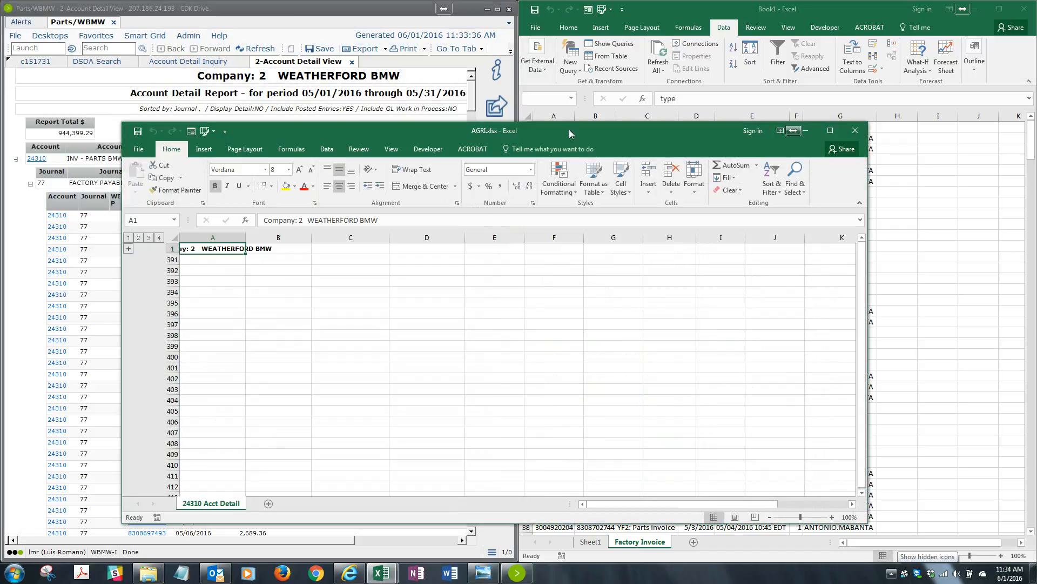
{"action": "left_click_drag", "start_coordinate": [569, 129], "coordinate": [1, 141]}
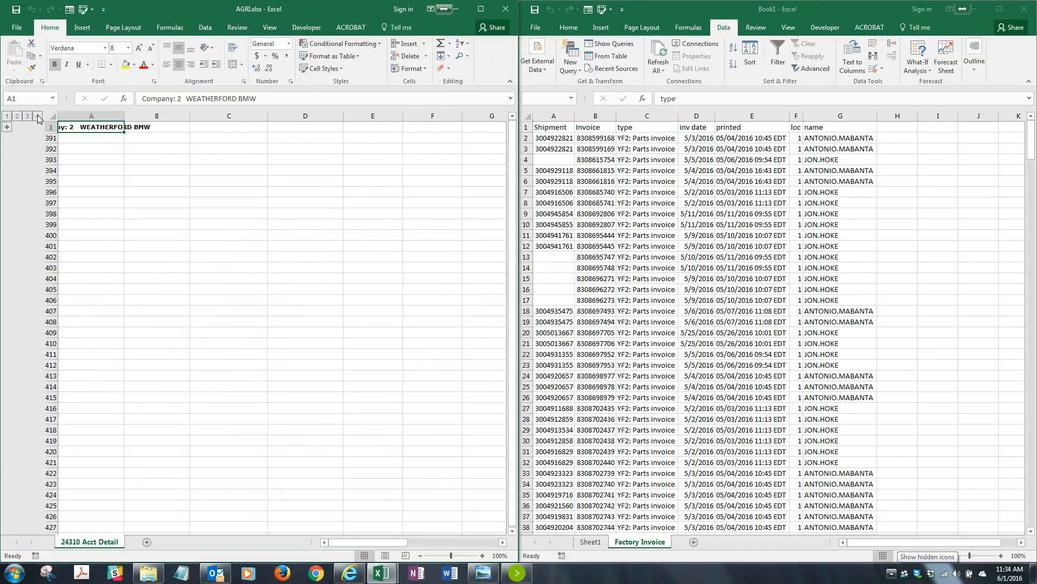
- Expand all outline levels in AGRI.xlsx and copy the Account through Amount $ columns from row 16 to the last entry
{"action": "left_click", "coordinate": [37, 116]}
{"action": "mouse_move", "coordinate": [381, 542]}
{"action": "left_mouse_down"}
{"action": "mouse_move", "coordinate": [444, 539]}
{"action": "mouse_move", "coordinate": [383, 542]}
{"action": "left_mouse_up"}
{"action": "left_click_drag", "start_coordinate": [297, 291], "coordinate": [386, 290]}
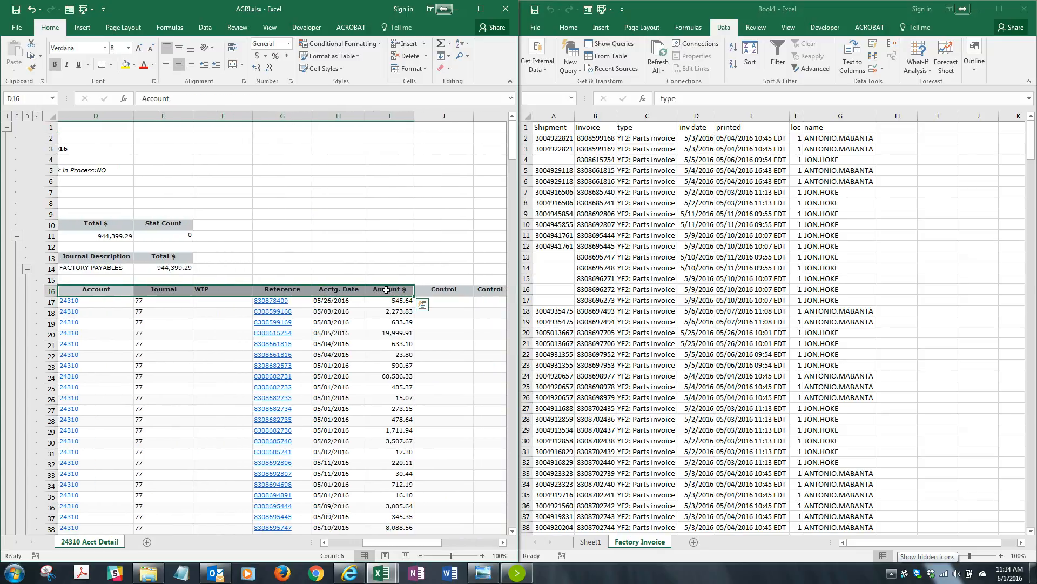
{"action": "key", "text": "ctrl+shift+Down"}
{"action": "right_click", "coordinate": [301, 361]}
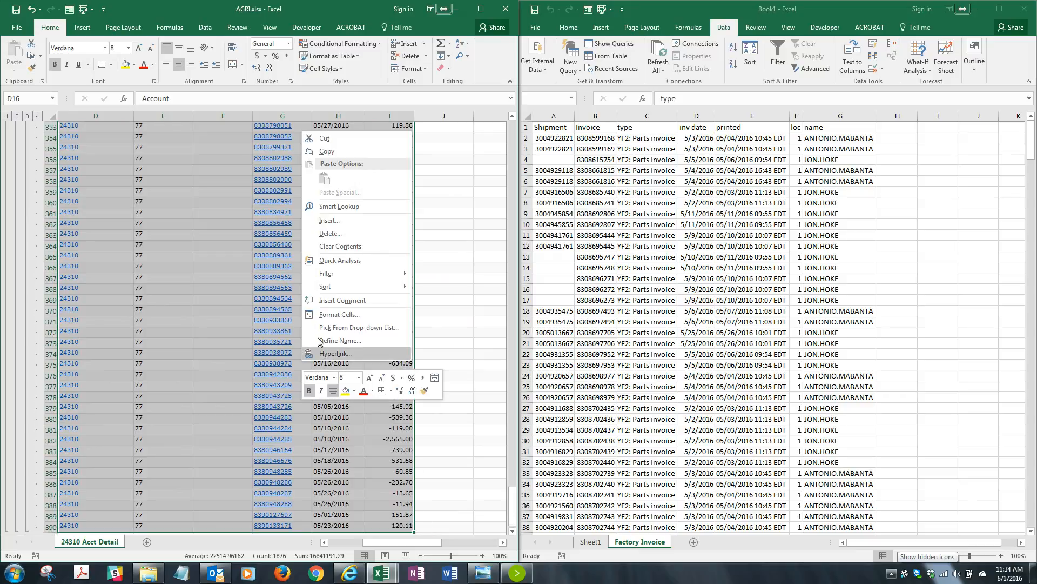
{"action": "left_click", "coordinate": [324, 152]}
{"action": "key", "text": "ctrl+BackSpace"}
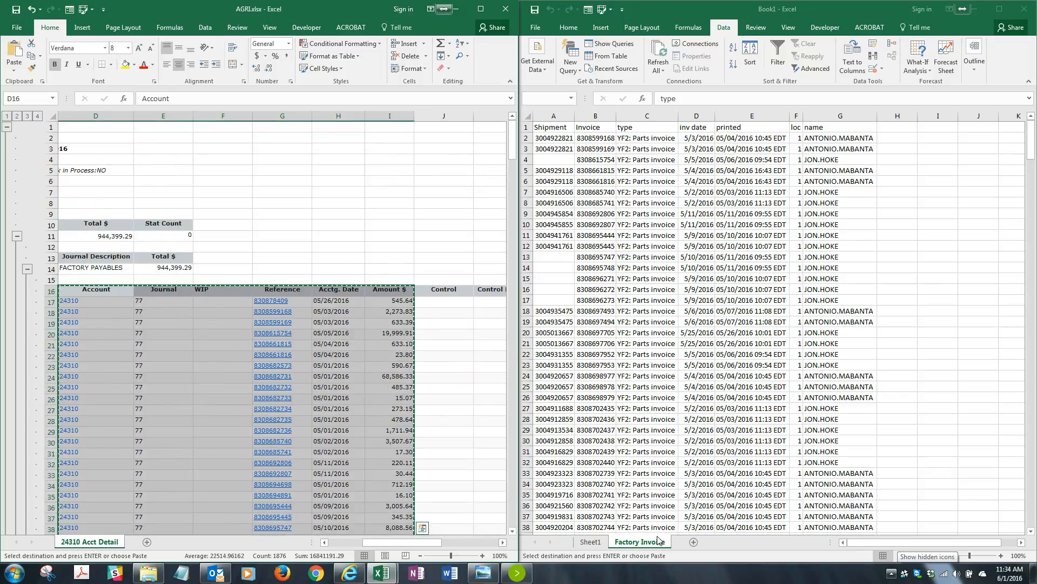
- Paste the copied table as values into A1 of a new sheet in Book1 and autofit all column widths
{"action": "left_click", "coordinate": [695, 544]}
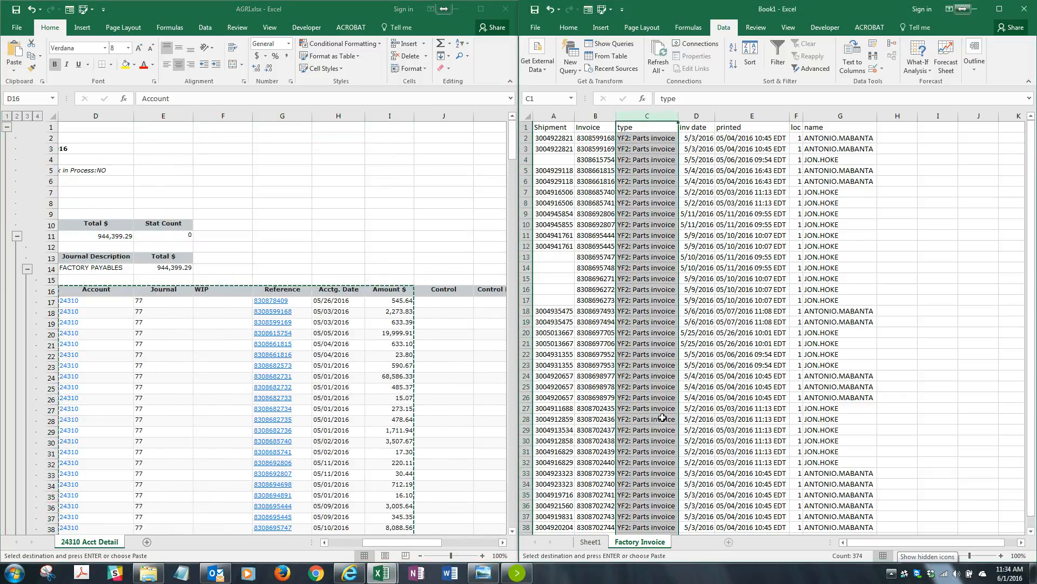
{"action": "right_click", "coordinate": [552, 130]}
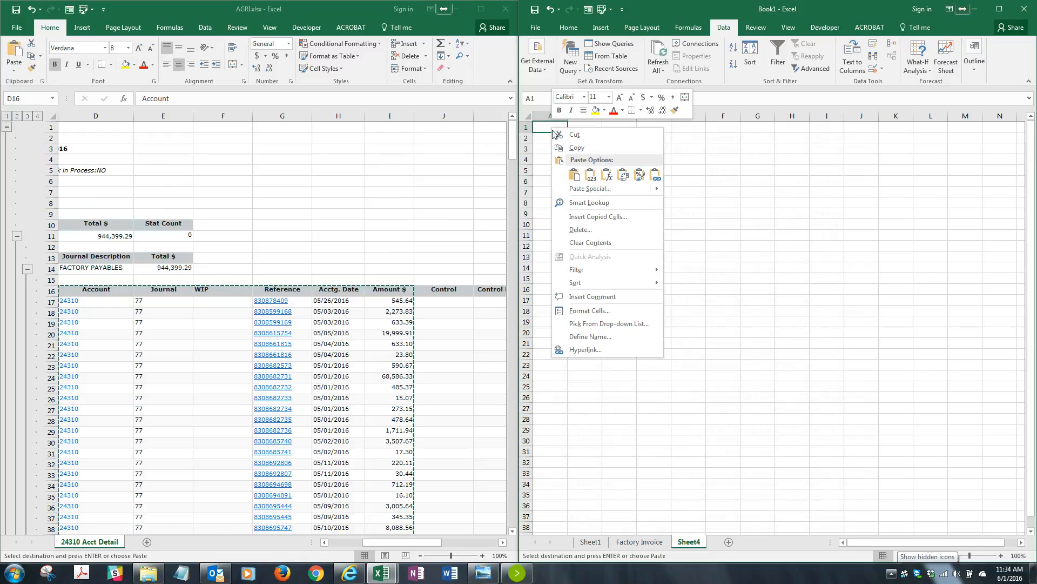
{"action": "left_click", "coordinate": [590, 174]}
{"action": "left_click", "coordinate": [527, 117]}
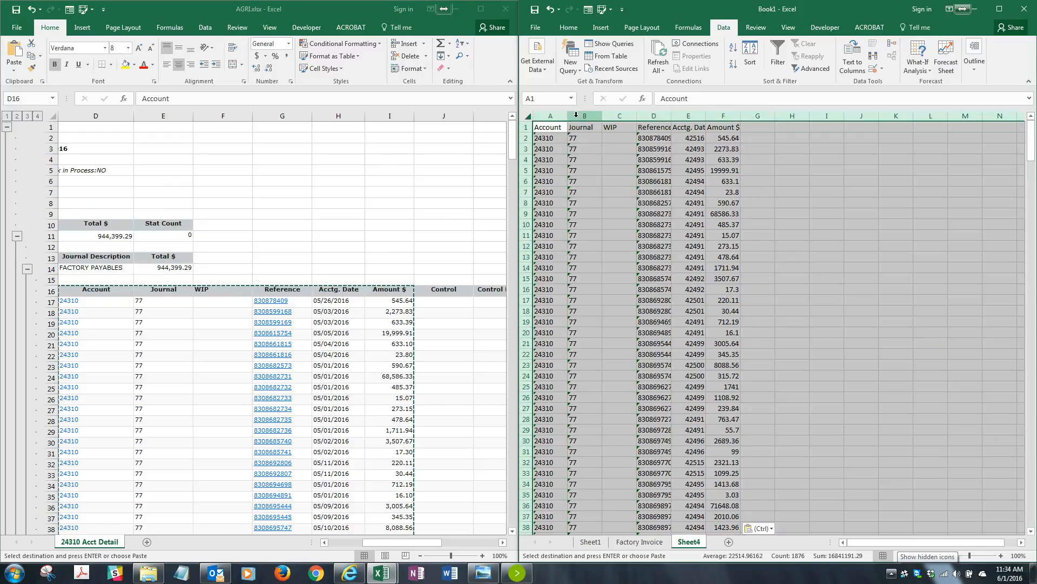
{"action": "double_click", "coordinate": [568, 116]}
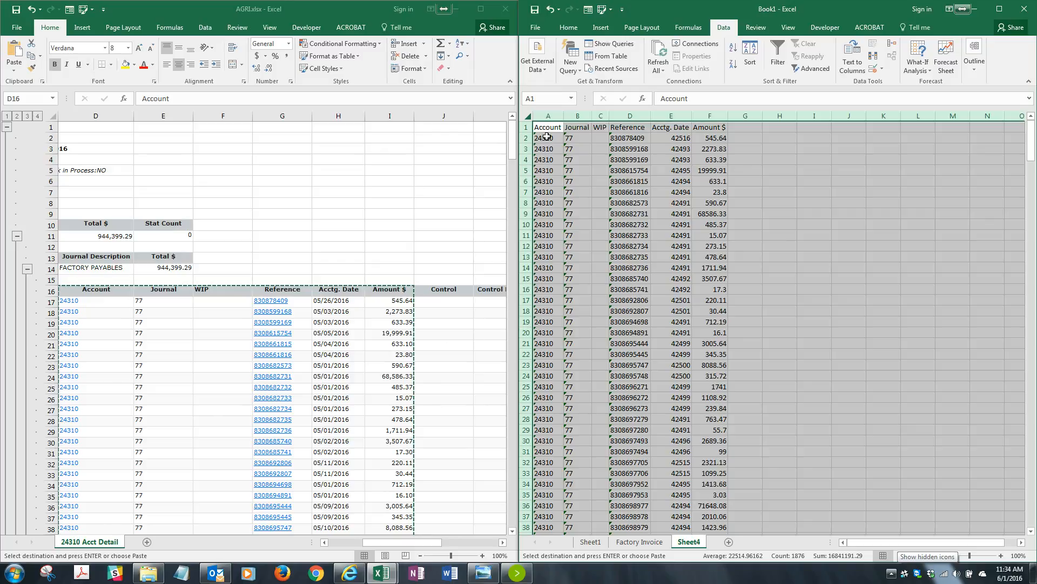
- Try converting the text-stored Reference entries in Sheet4 to numbers, and undo the conversion
{"action": "left_click", "coordinate": [625, 137]}
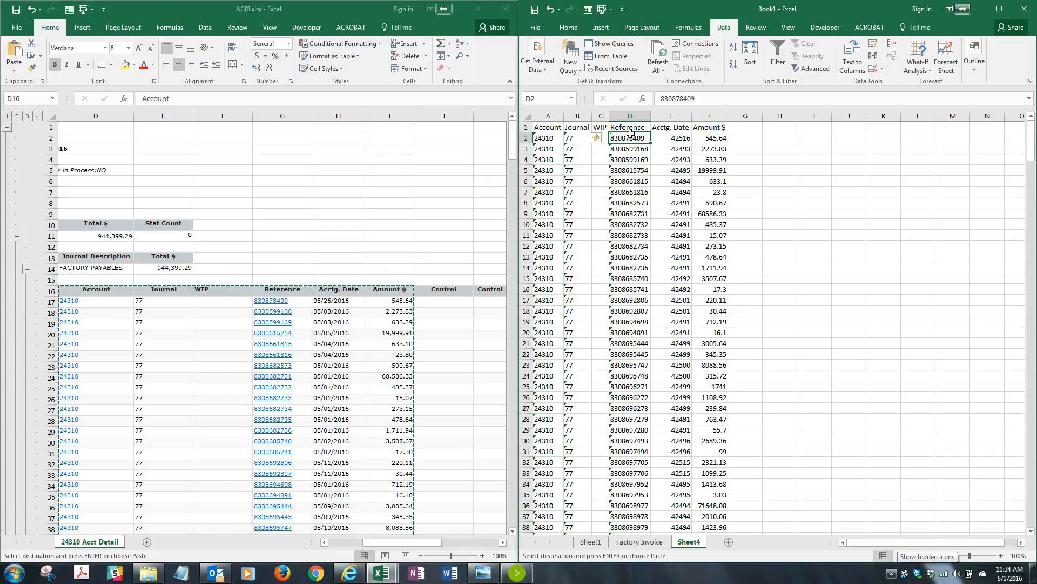
{"action": "key", "text": "ctrl+shift+Down"}
{"action": "left_click", "coordinate": [596, 127]}
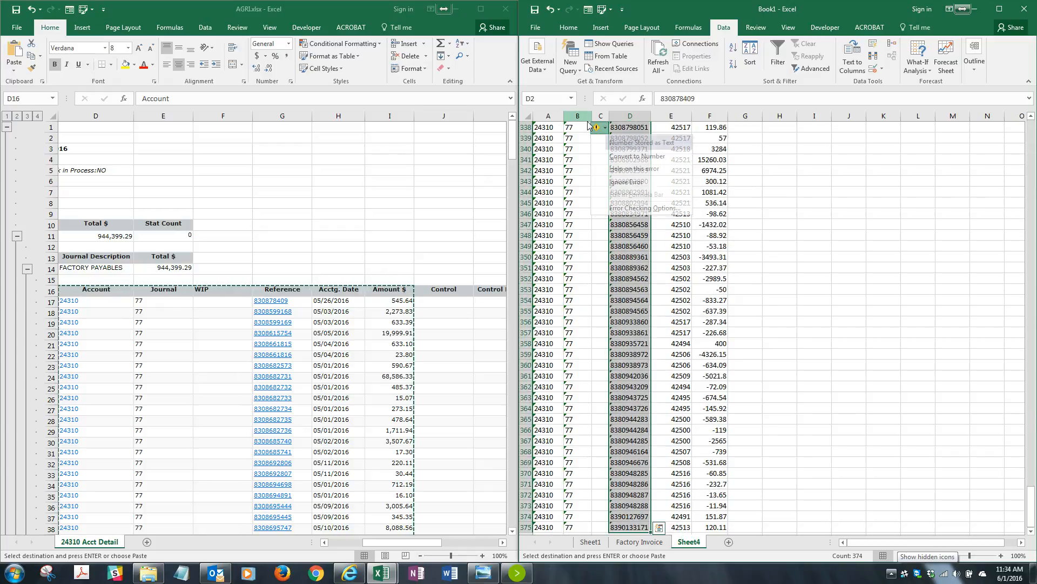
{"action": "left_click", "coordinate": [624, 156]}
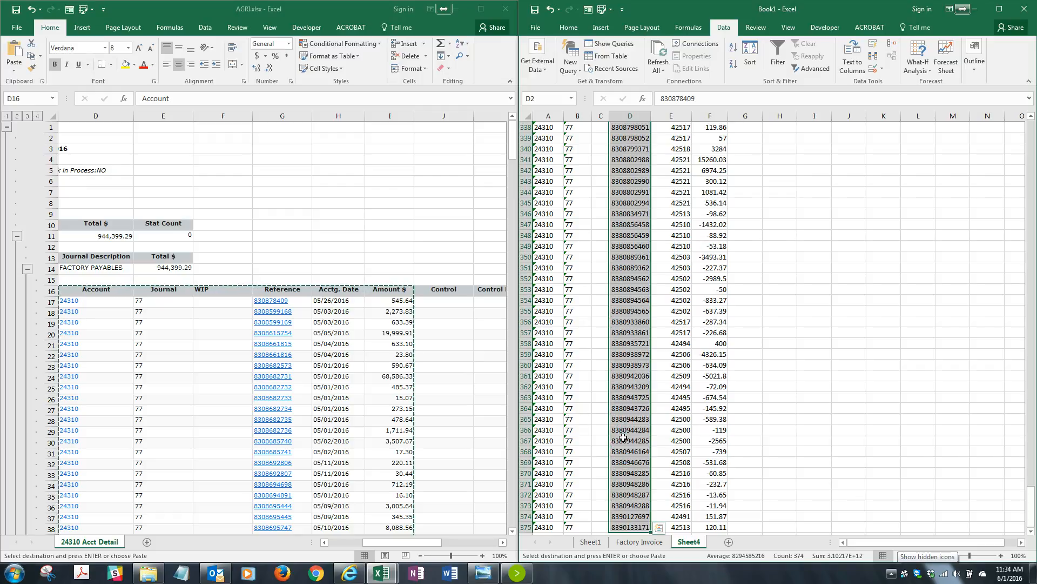
{"action": "scroll", "coordinate": [623, 437], "scroll_direction": "up", "scroll_amount": 20}
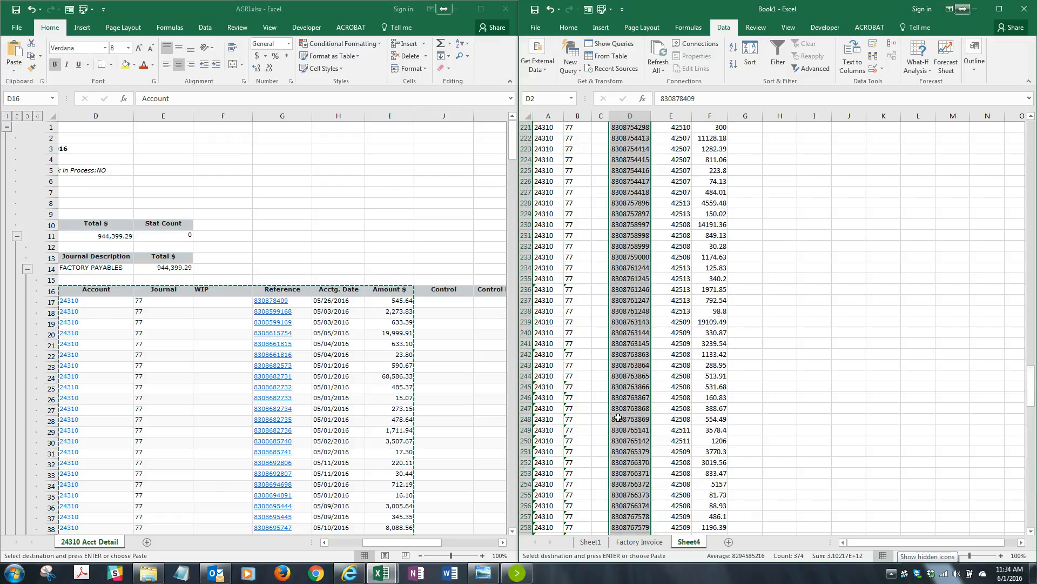
{"action": "scroll", "coordinate": [618, 414], "scroll_direction": "up", "scroll_amount": 20}
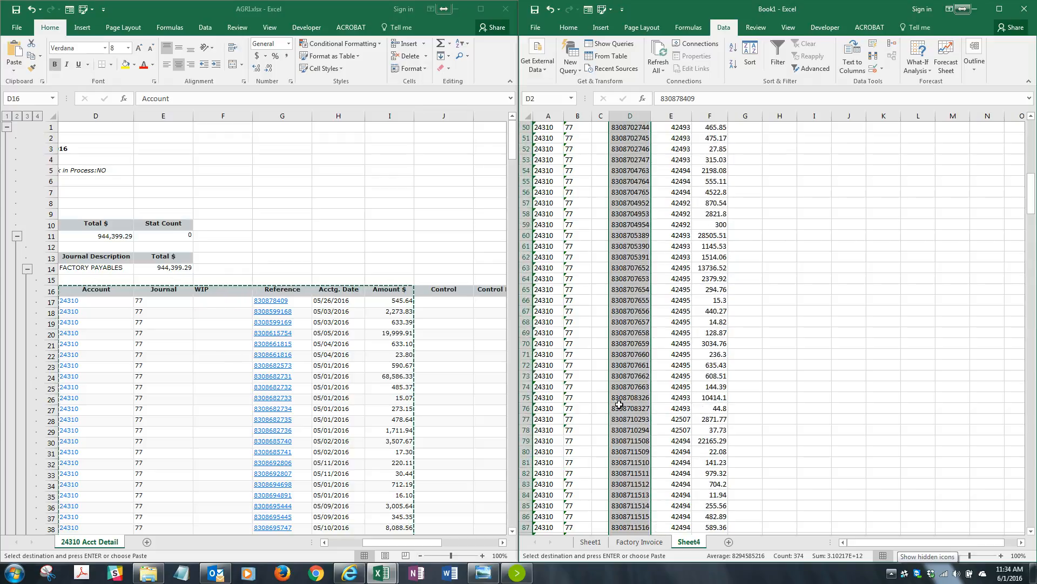
{"action": "key", "text": "ctrl+z"}
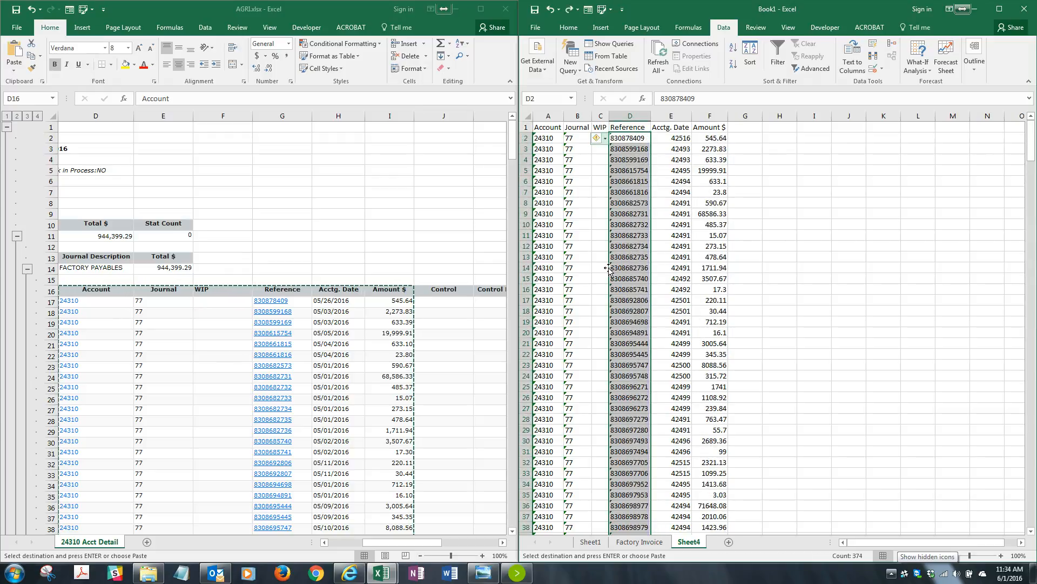
{"action": "left_click", "coordinate": [688, 279]}
- Convert all Reference entries from D2 down to the last row of Sheet4 from text to numbers
{"action": "left_click", "coordinate": [624, 139]}
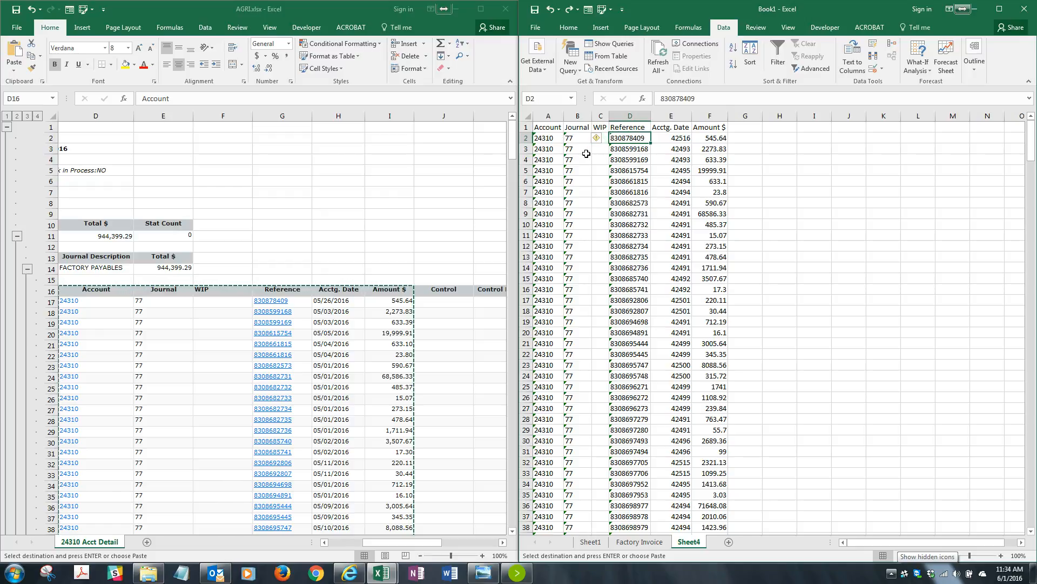
{"action": "key", "text": "ctrl+shift+Down"}
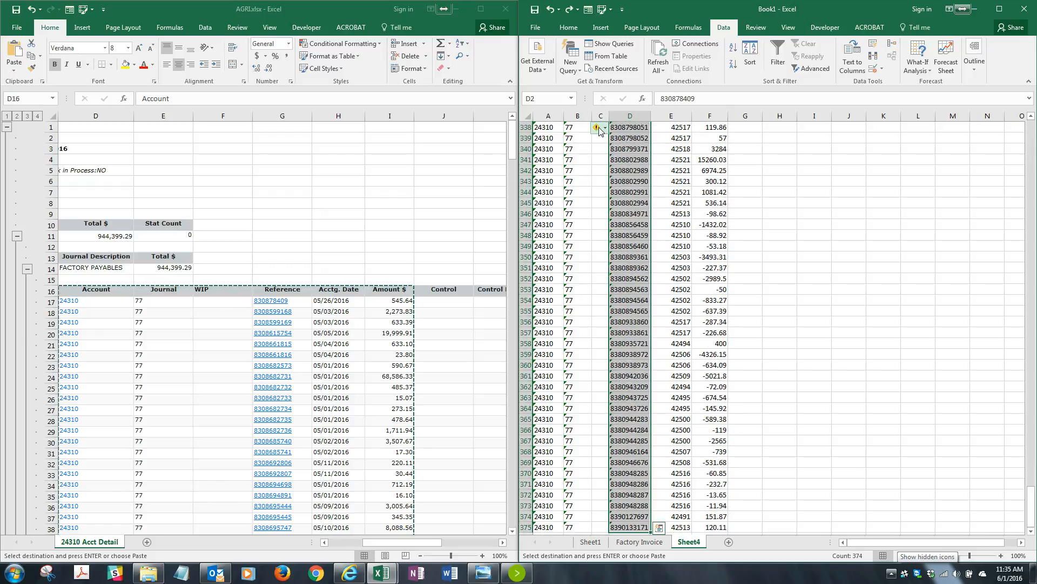
{"action": "left_click", "coordinate": [606, 129]}
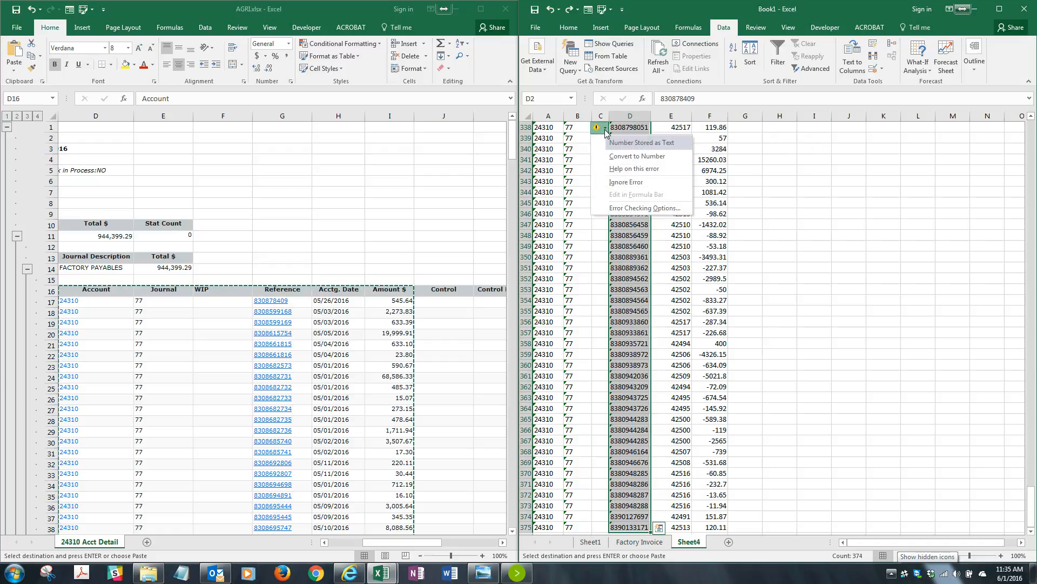
{"action": "left_click", "coordinate": [621, 147]}
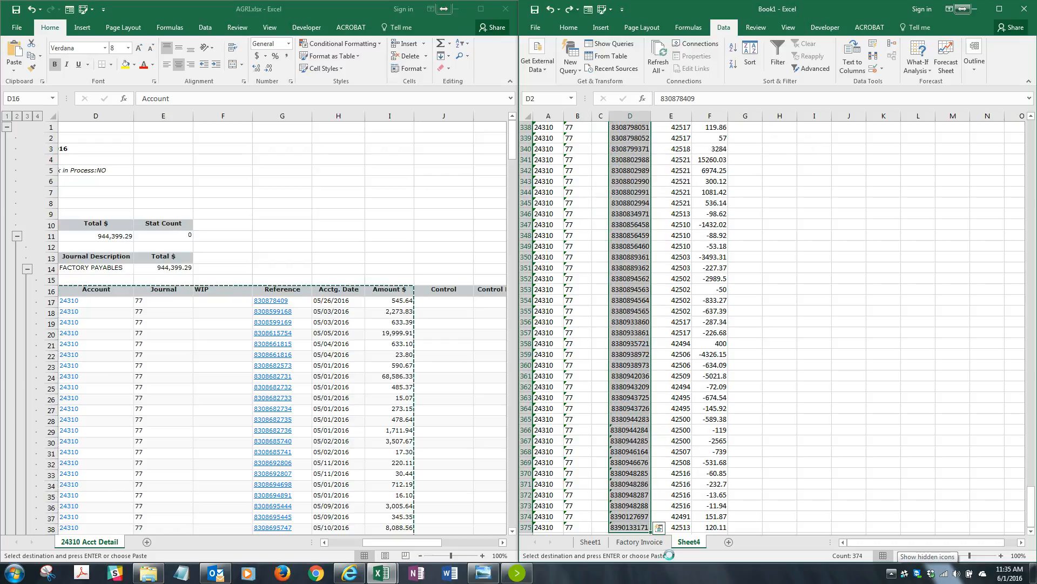
- Rename Sheet4 as AGRI
{"action": "left_click", "coordinate": [639, 542]}
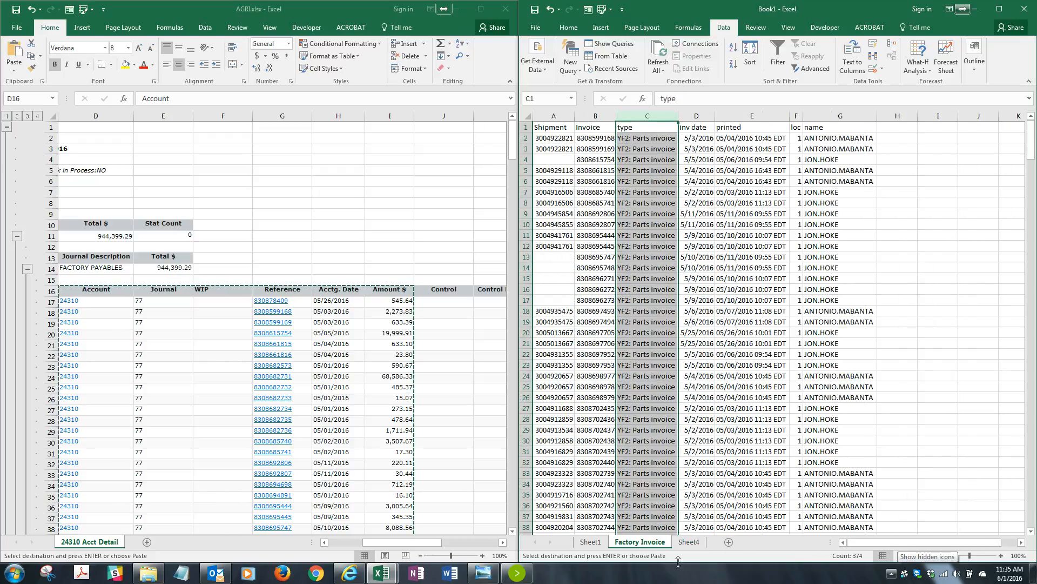
{"action": "left_click", "coordinate": [692, 543]}
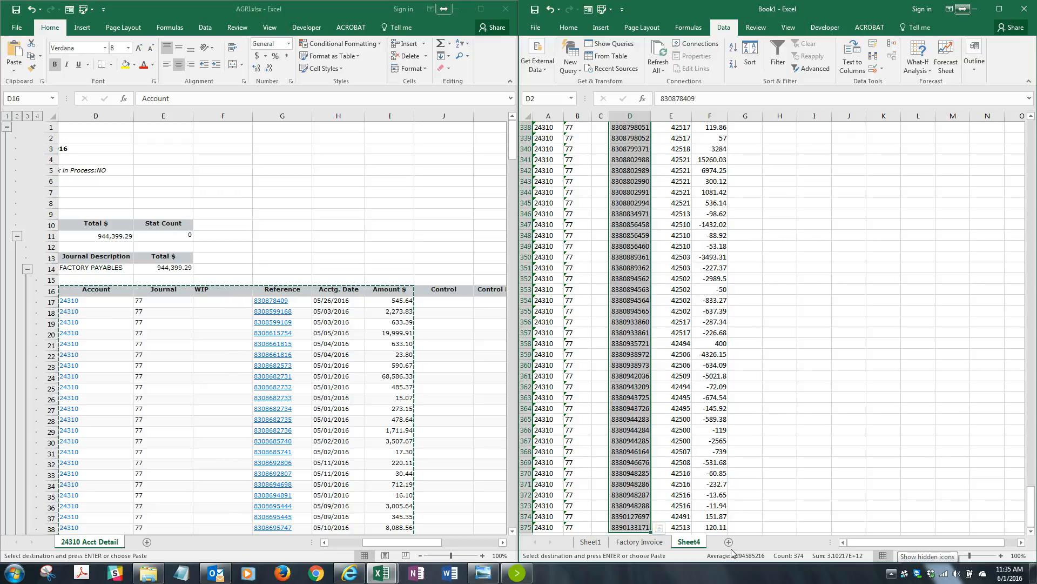
{"action": "right_click", "coordinate": [692, 543]}
{"action": "left_click", "coordinate": [716, 443]}
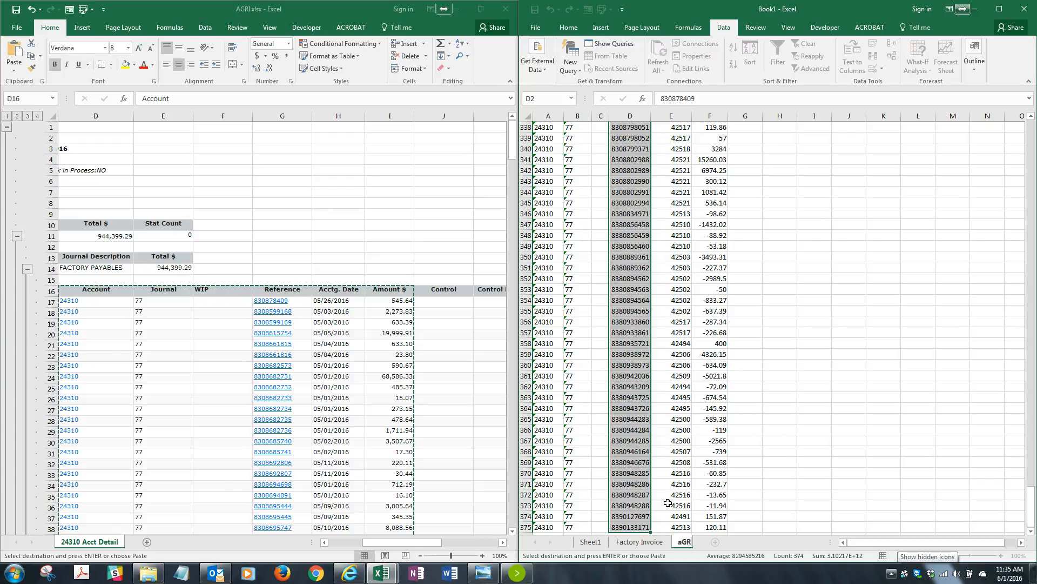
{"action": "type", "text": "AGRI"}
{"action": "key", "text": "Return"}
- Format the Acctg. Date entries from E2 to the last row of the AGRI sheet as dates of type *3/14/2012
{"action": "right_click", "coordinate": [652, 547]}
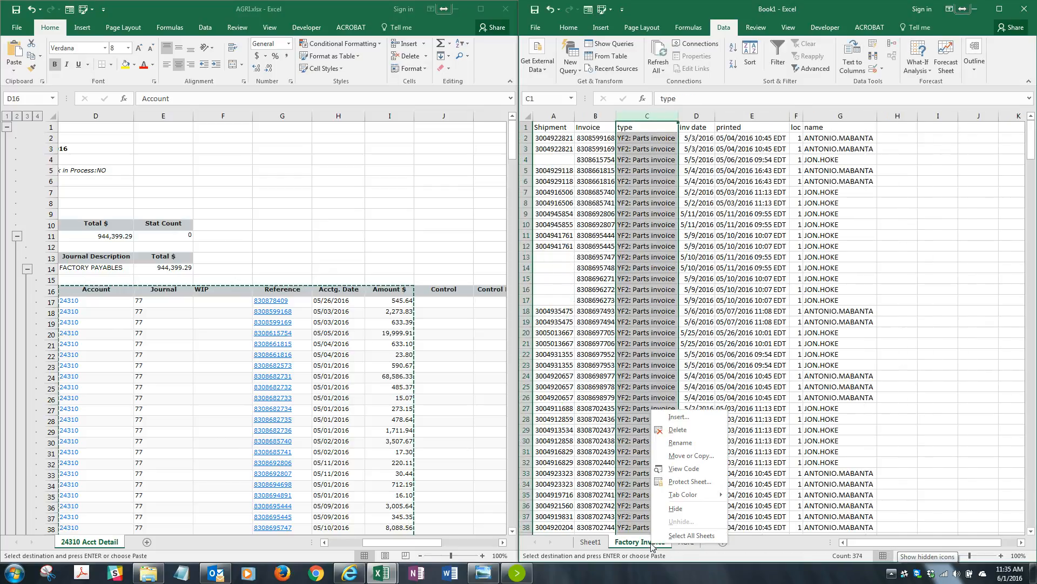
{"action": "left_click", "coordinate": [803, 465]}
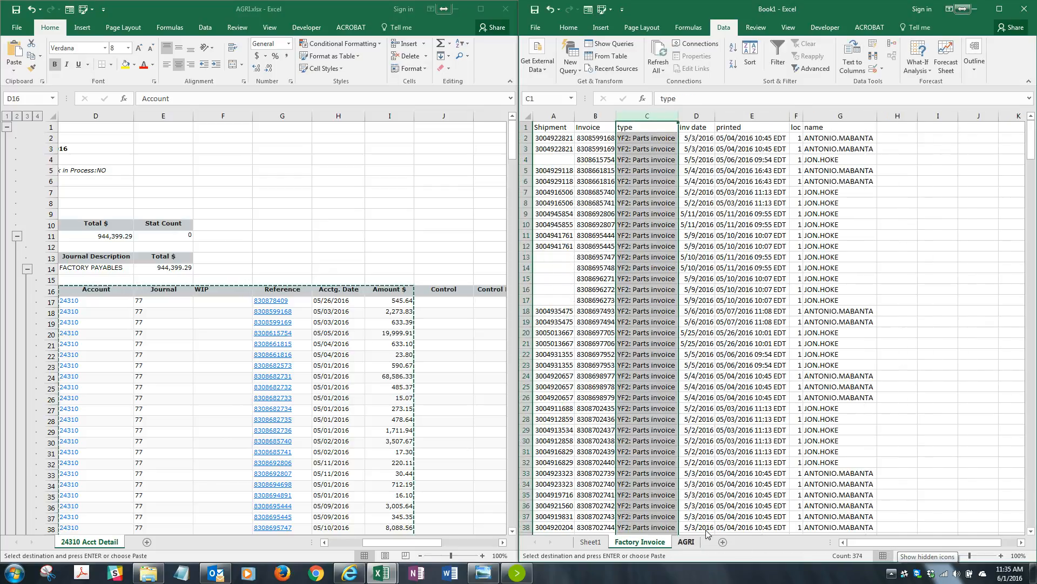
{"action": "left_click", "coordinate": [688, 544]}
{"action": "left_click", "coordinate": [714, 375]}
{"action": "scroll", "coordinate": [720, 376], "scroll_direction": "up", "scroll_amount": 20}
{"action": "scroll", "coordinate": [723, 377], "scroll_direction": "up", "scroll_amount": 20}
{"action": "left_click_drag", "start_coordinate": [1033, 289], "coordinate": [1033, 138]}
{"action": "left_click", "coordinate": [701, 138]}
{"action": "left_click", "coordinate": [686, 137]}
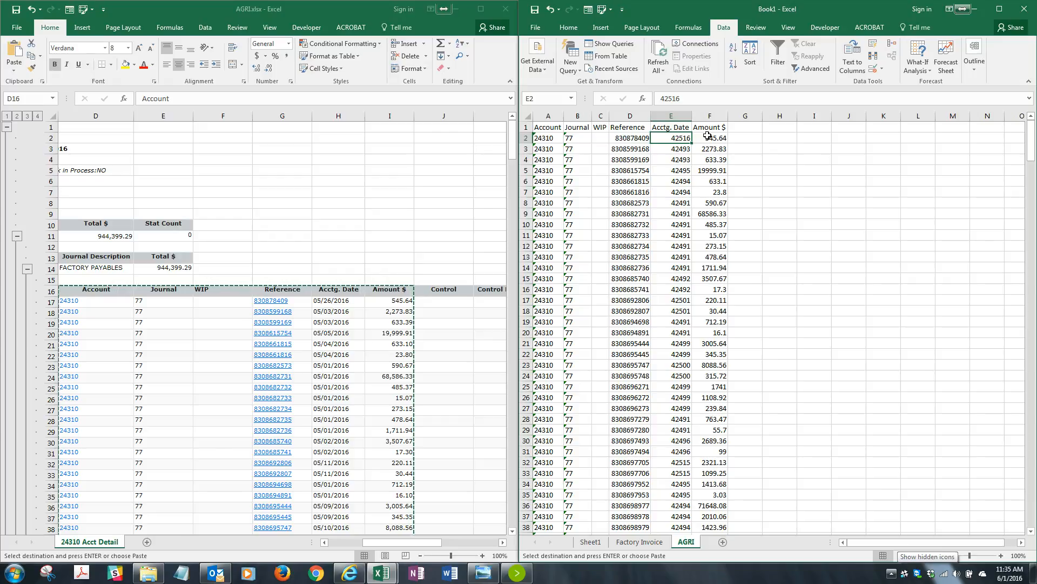
{"action": "key", "text": "ctrl+shift+Down"}
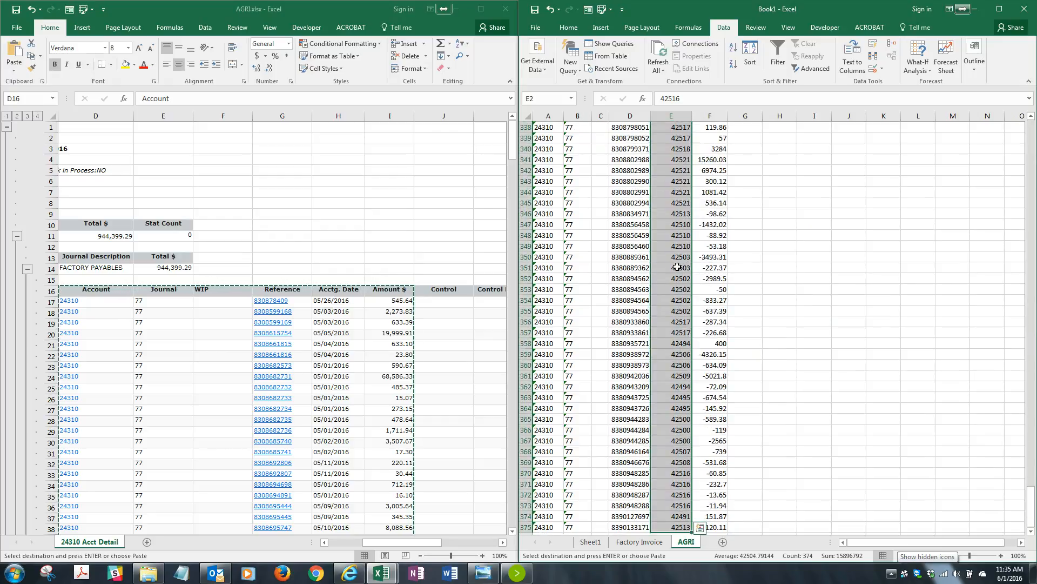
{"action": "key", "text": "ctrl+1"}
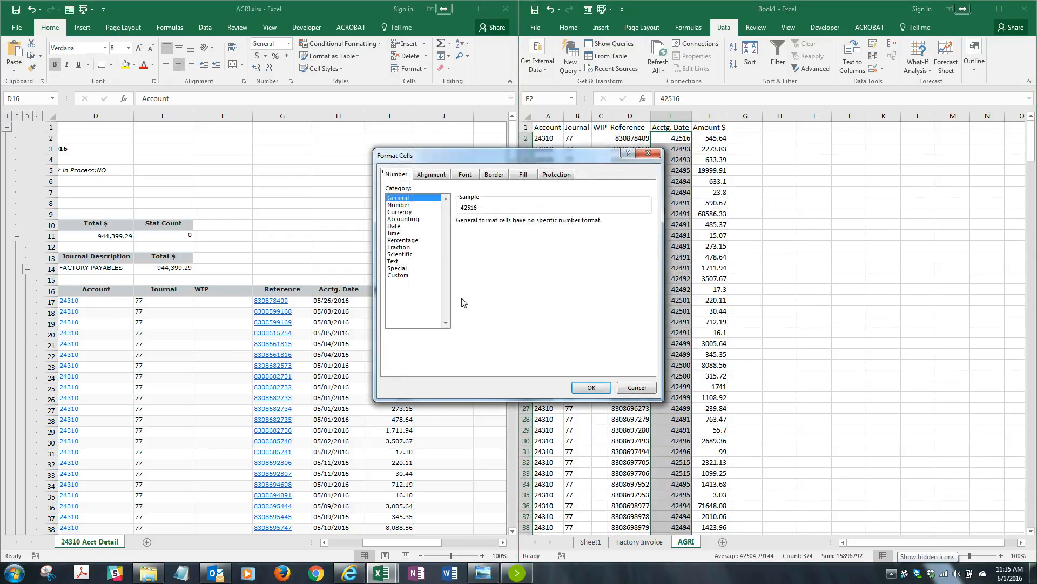
{"action": "left_click", "coordinate": [402, 227]}
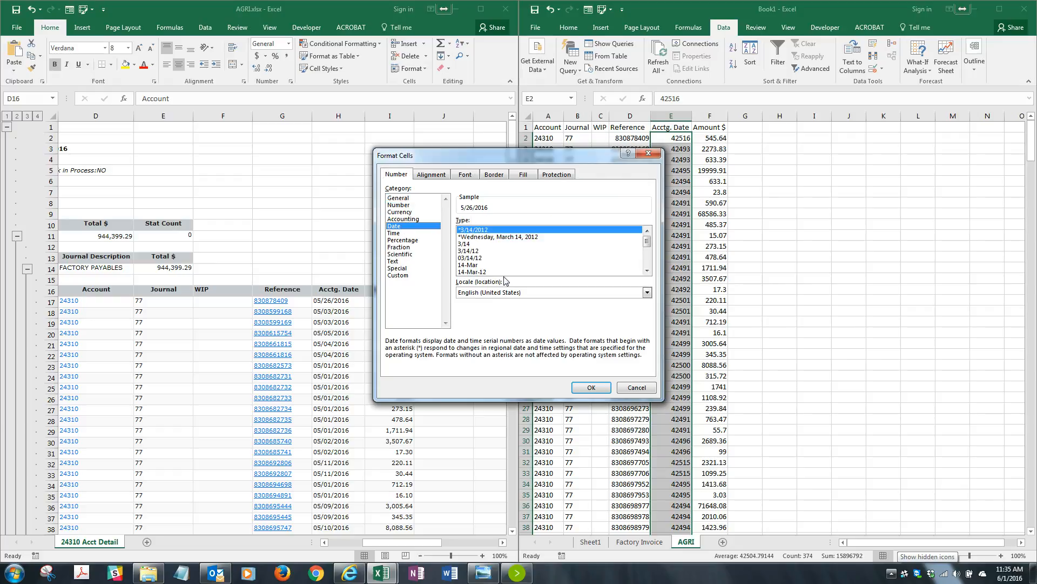
{"action": "left_click", "coordinate": [597, 387]}
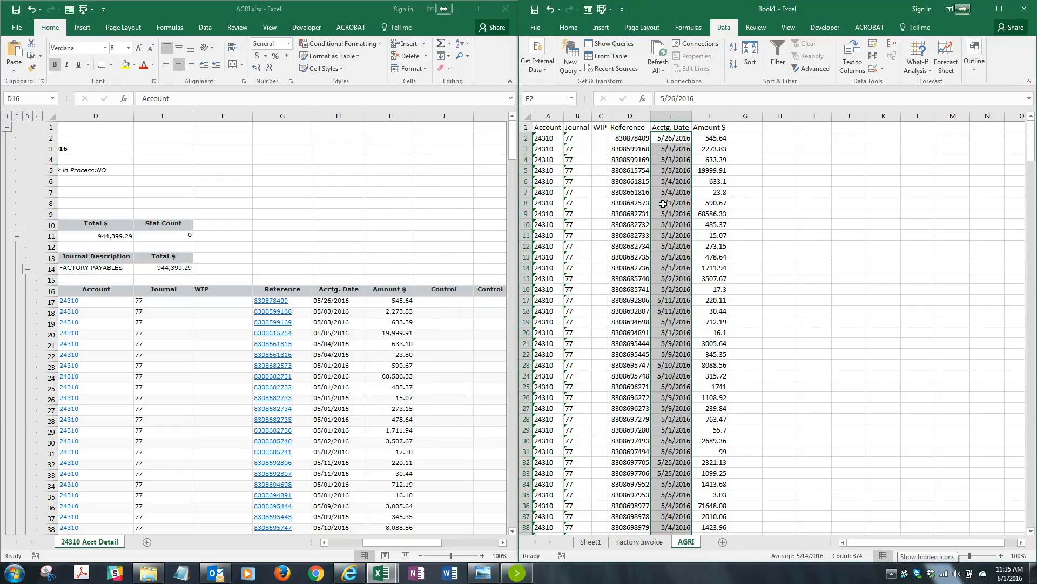
{"action": "left_click", "coordinate": [853, 281]}
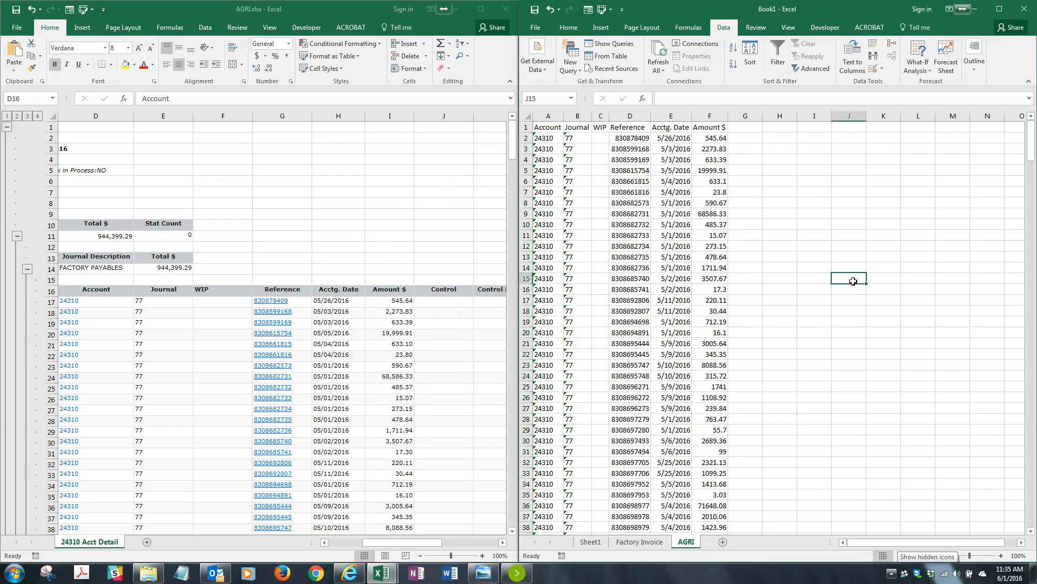
- Insert a blank column before Acctg. Date on the AGRI sheet and enter POSTED in E2
{"action": "left_click", "coordinate": [664, 116]}
{"action": "right_click", "coordinate": [666, 115]}
{"action": "left_click", "coordinate": [686, 194]}
{"action": "left_click", "coordinate": [668, 139]}
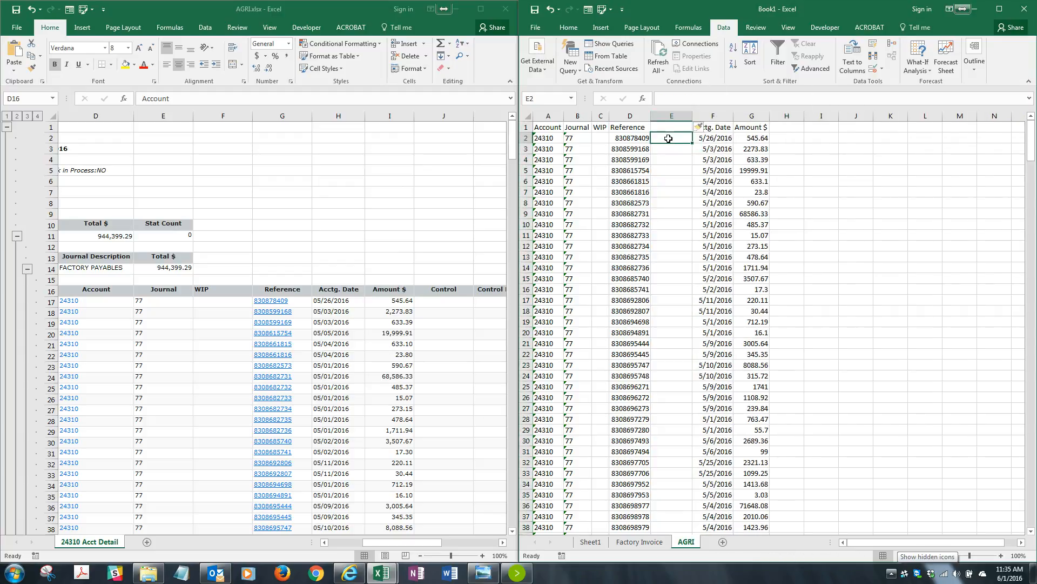
{"action": "type", "text": "POST"}
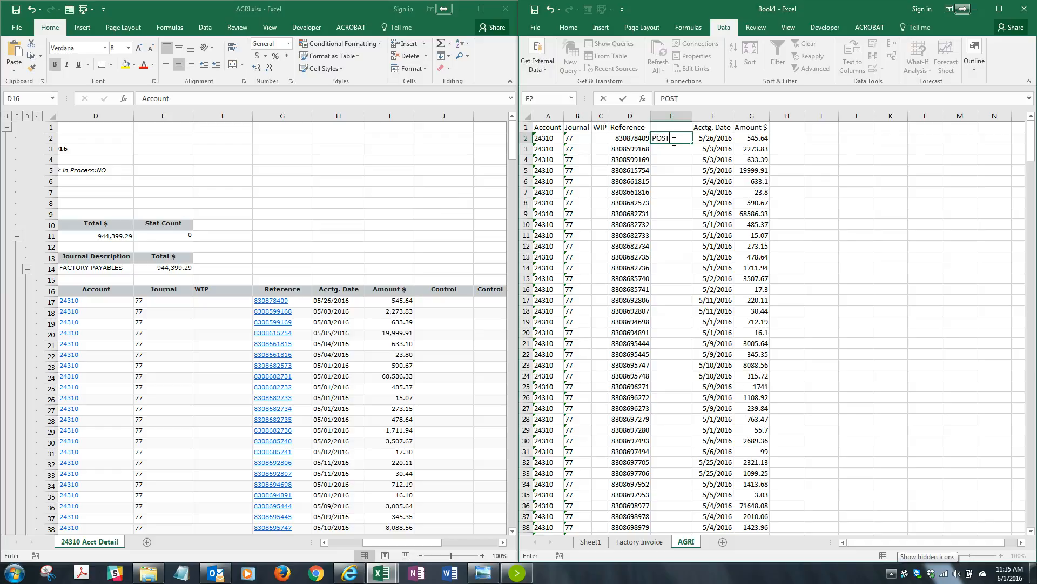
{"action": "type", "text": "ED"}
{"action": "key", "text": "Return"}
- Fill POSTED from E2 down to the last data row of the AGRI sheet
{"action": "left_click", "coordinate": [674, 140]}
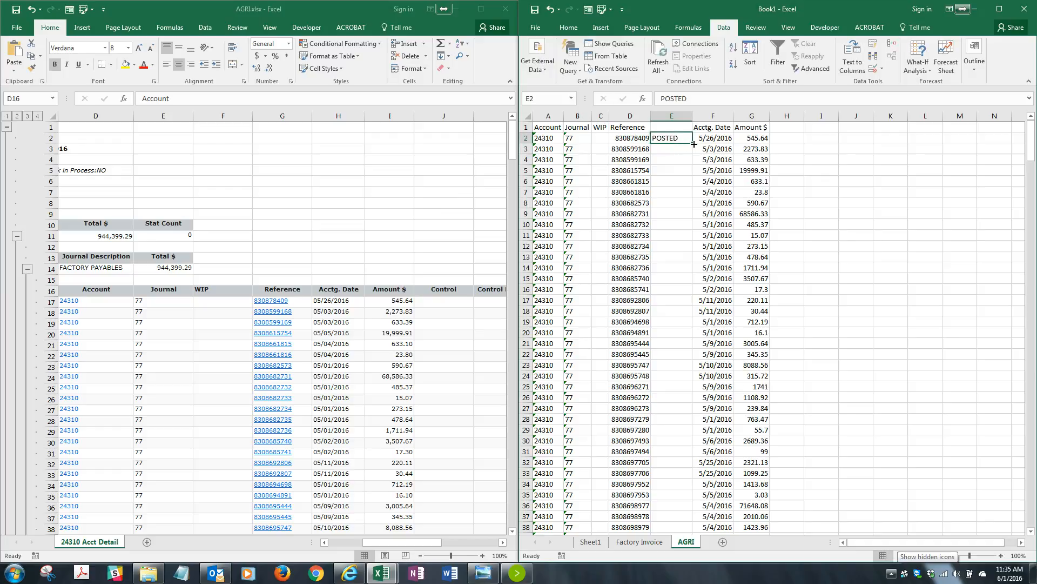
{"action": "double_click", "coordinate": [694, 143]}
{"action": "scroll", "coordinate": [715, 413], "scroll_direction": "down", "scroll_amount": 10}
{"action": "scroll", "coordinate": [718, 408], "scroll_direction": "up", "scroll_amount": 10}
{"action": "left_click", "coordinate": [755, 344]}
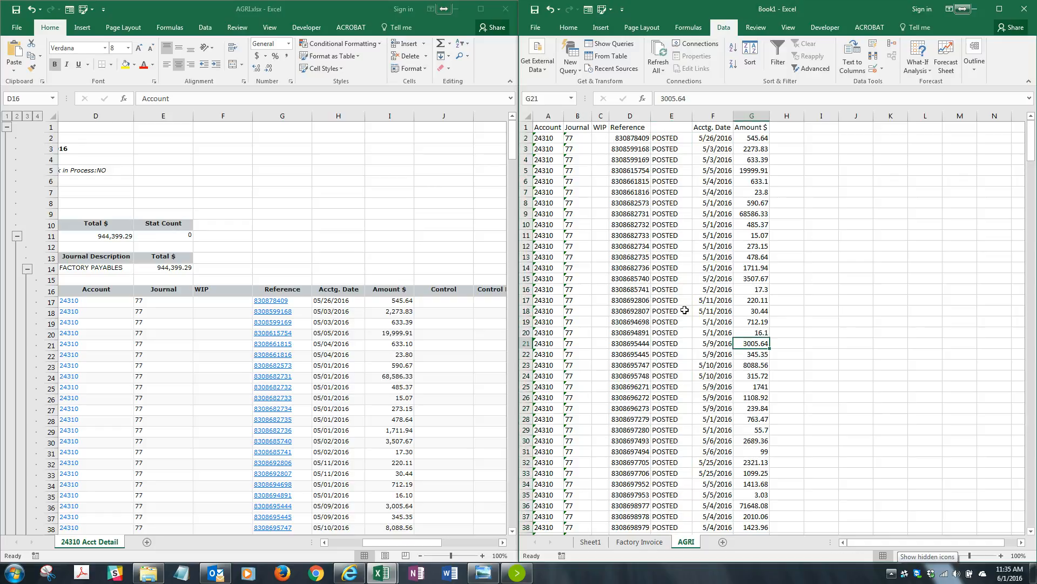
{"action": "mouse_move", "coordinate": [623, 139]}
{"action": "left_mouse_down"}
{"action": "mouse_move", "coordinate": [763, 139]}
{"action": "mouse_move", "coordinate": [621, 134]}
{"action": "left_mouse_up"}
{"action": "left_click", "coordinate": [655, 212]}
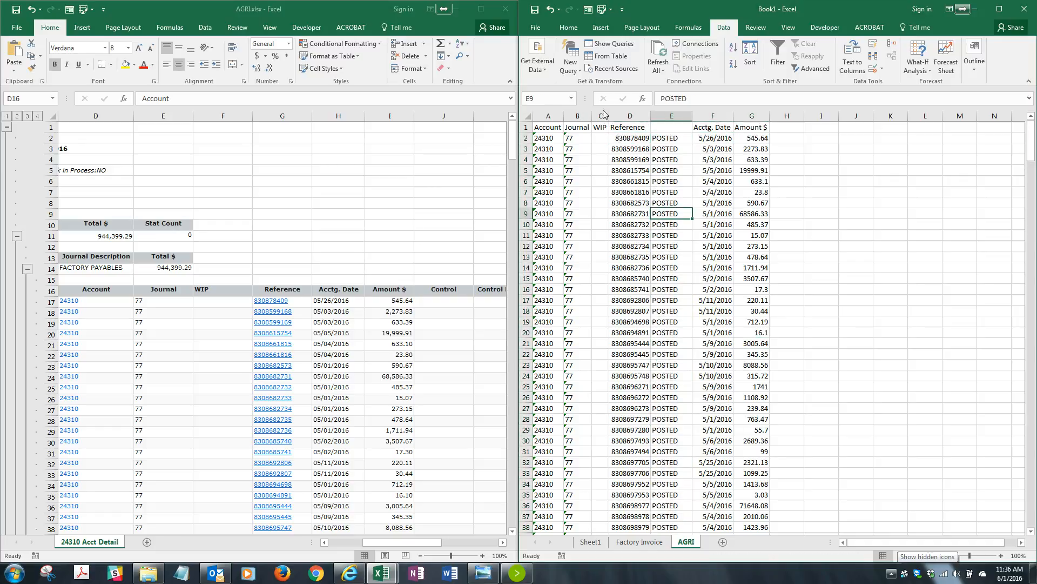
{"action": "scroll", "coordinate": [689, 236], "scroll_direction": "down", "scroll_amount": 6}
{"action": "scroll", "coordinate": [688, 236], "scroll_direction": "down", "scroll_amount": 20}
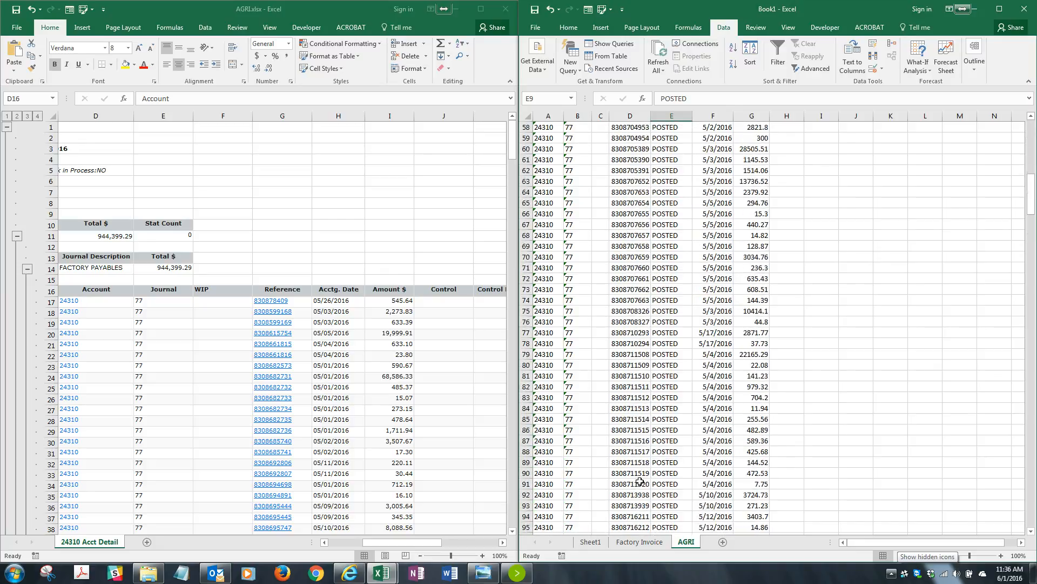
{"action": "scroll", "coordinate": [650, 476], "scroll_direction": "up", "scroll_amount": 20}
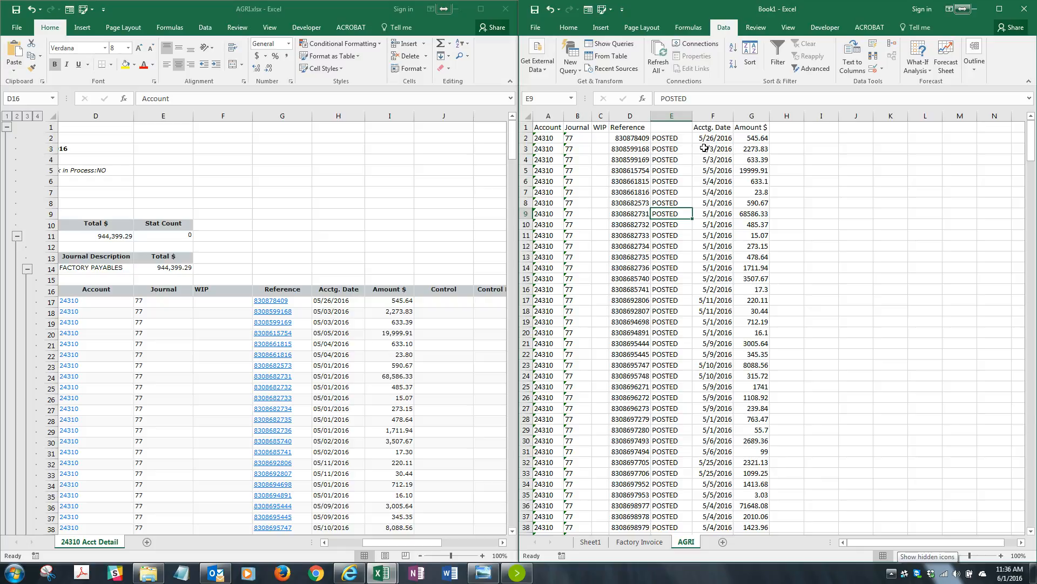
- Name the Reference and POSTED columns, from D1:E1 down to the last row, as the range AGRI
{"action": "left_click", "coordinate": [624, 128]}
{"action": "left_click_drag", "start_coordinate": [671, 122], "coordinate": [671, 124]}
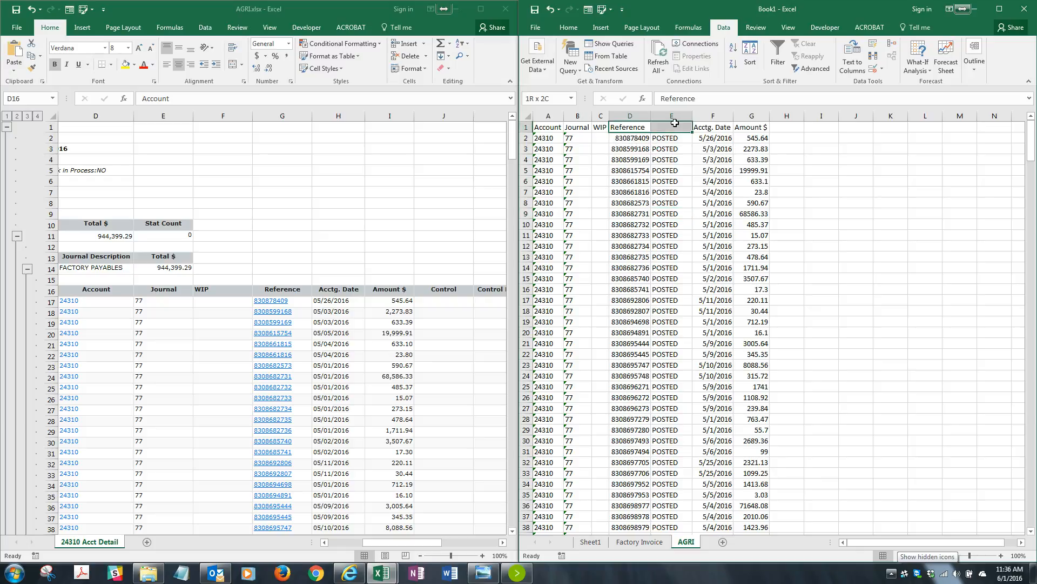
{"action": "key", "text": "ctrl+shift+Down"}
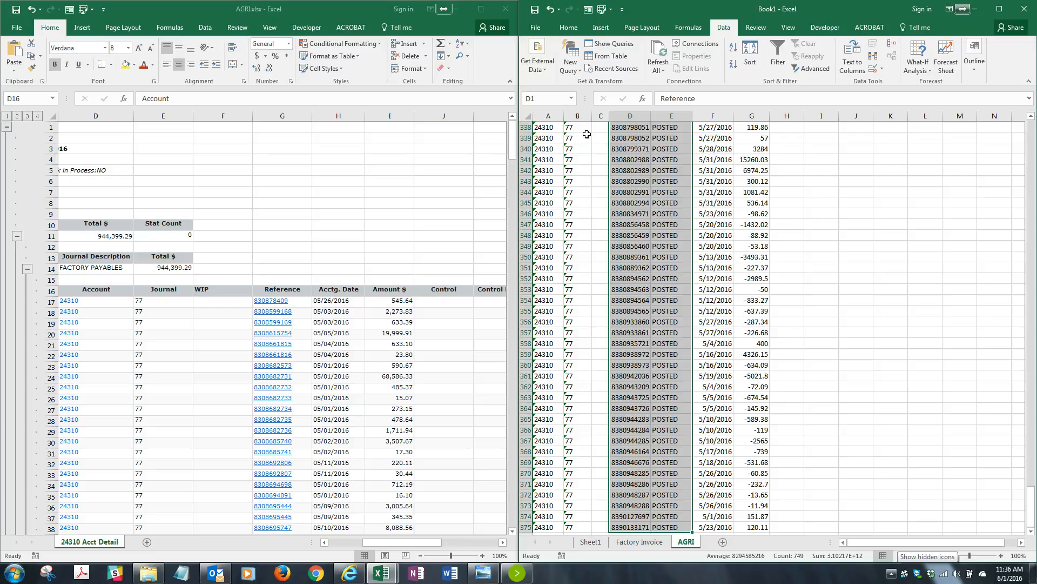
{"action": "left_click", "coordinate": [537, 100]}
{"action": "type", "text": "AGRI"}
{"action": "key", "text": "Return"}
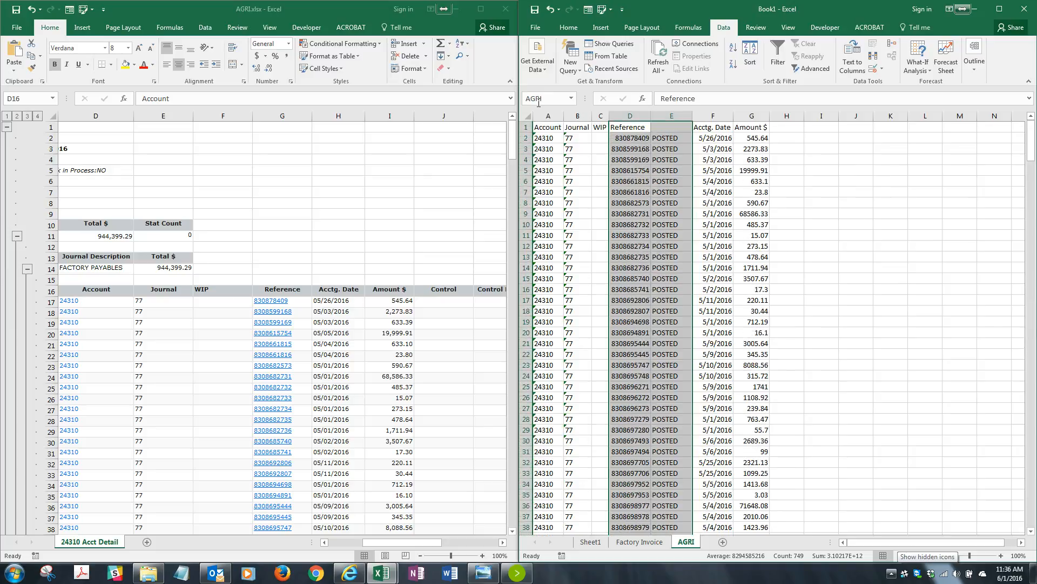
- Check the AGRI named range by selecting empty cells elsewhere and going to the range by its name
{"action": "left_click_drag", "start_coordinate": [837, 171], "coordinate": [856, 170]}
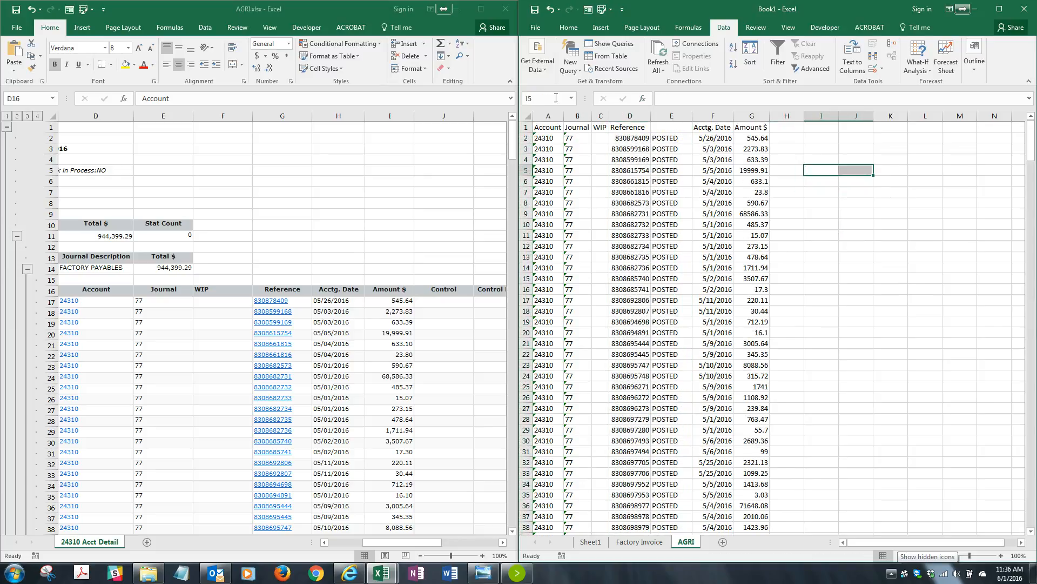
{"action": "type", "text": "AGRI"}
{"action": "key", "text": "Return"}
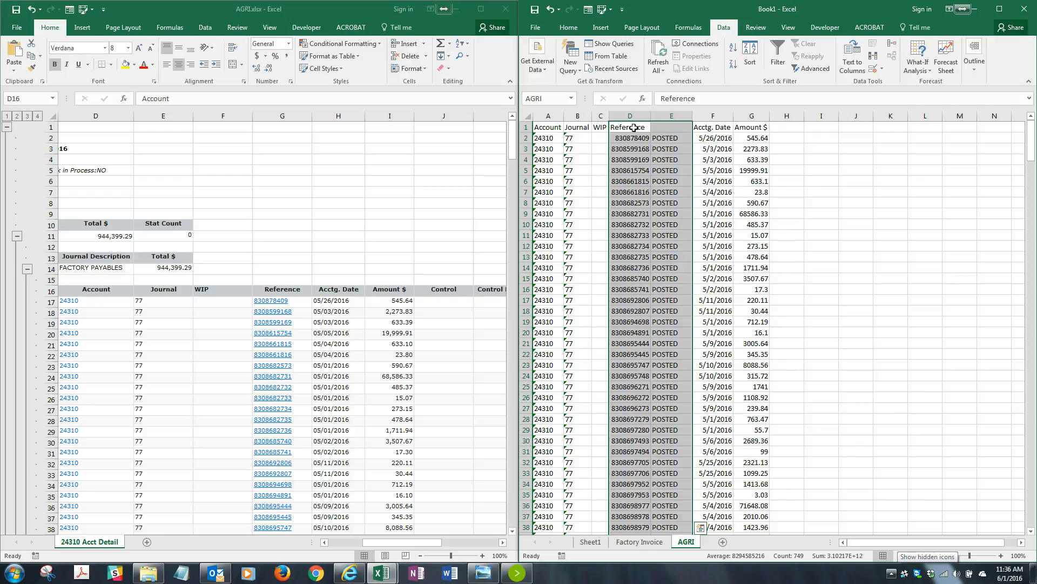
- Insert a blank column before the type column on the Factory Invoice sheet
{"action": "left_click", "coordinate": [650, 544]}
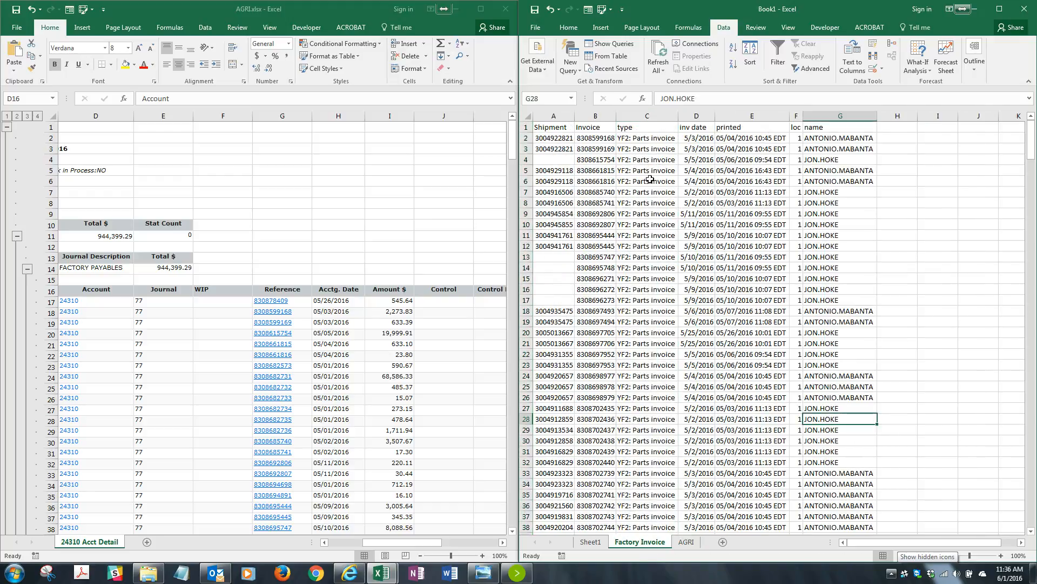
{"action": "left_click", "coordinate": [629, 116]}
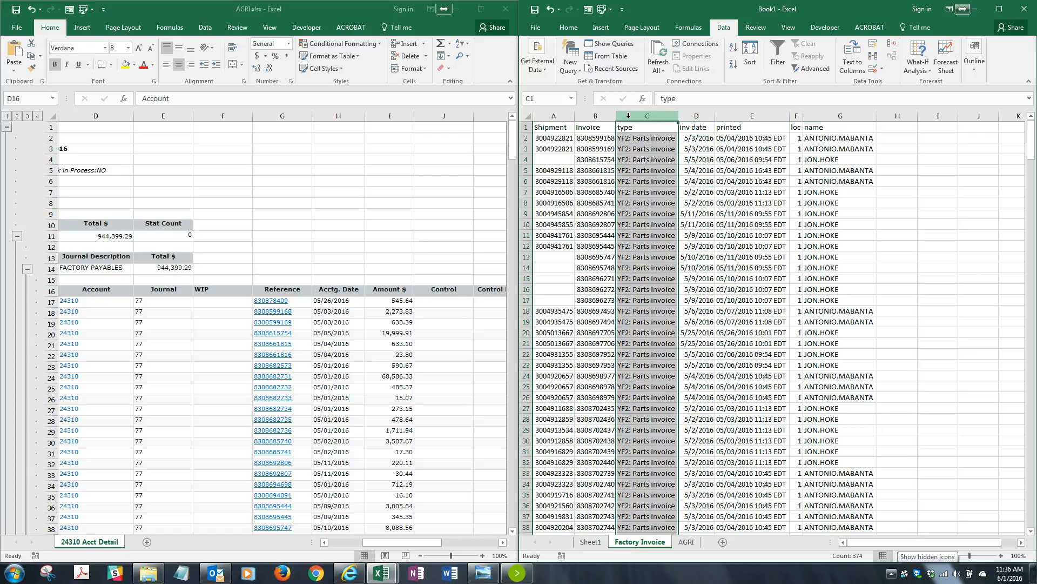
{"action": "right_click", "coordinate": [630, 117]}
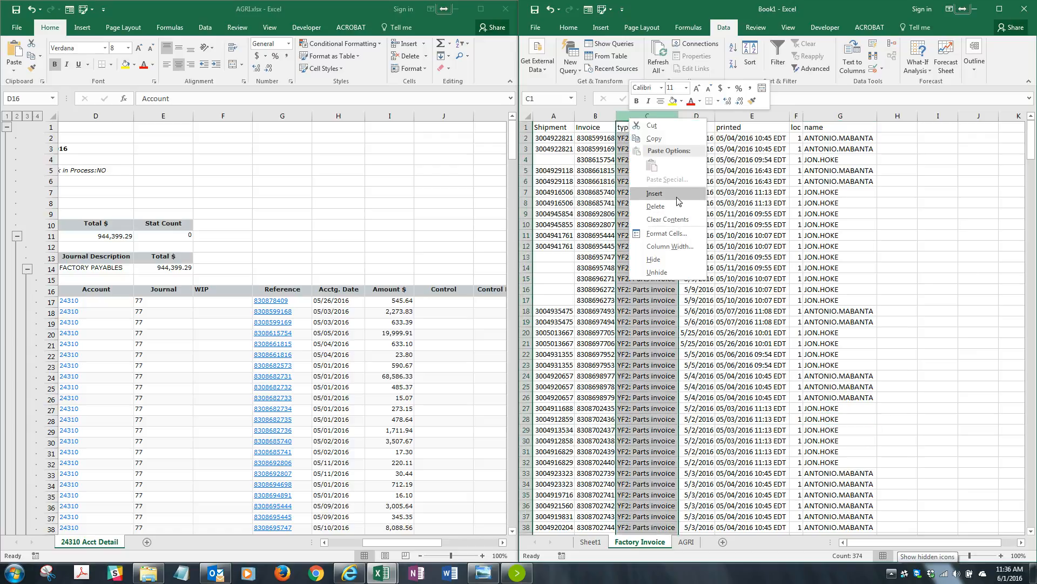
{"action": "left_click", "coordinate": [653, 193]}
- Enter =VLOOKUP(B2,AGRI,2,FALSE) in C2 of the Factory Invoice sheet to look up the invoice in the AGRI range
{"action": "left_click", "coordinate": [636, 136]}
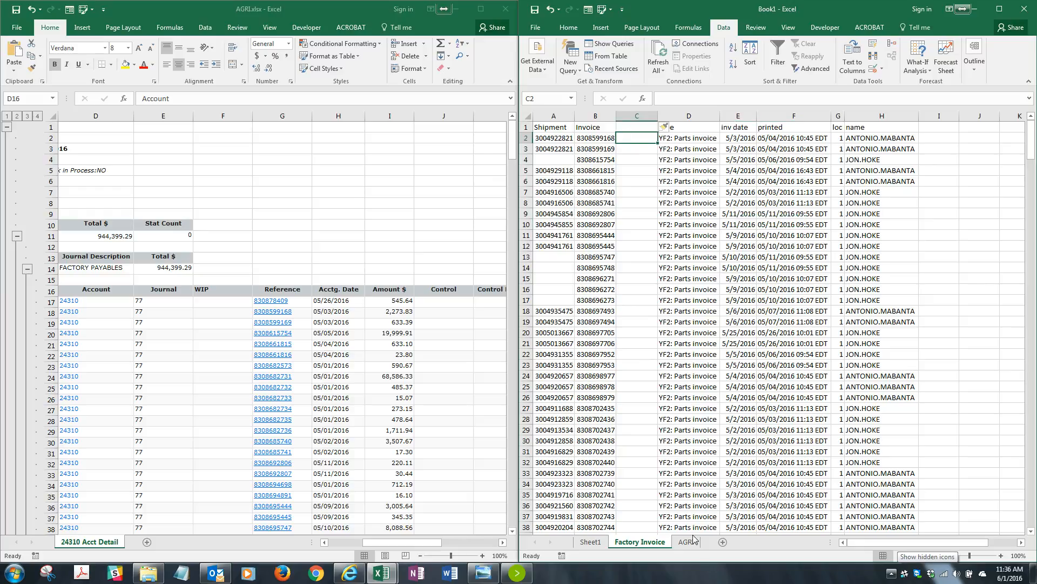
{"action": "type", "text": "=VLOOKUP("}
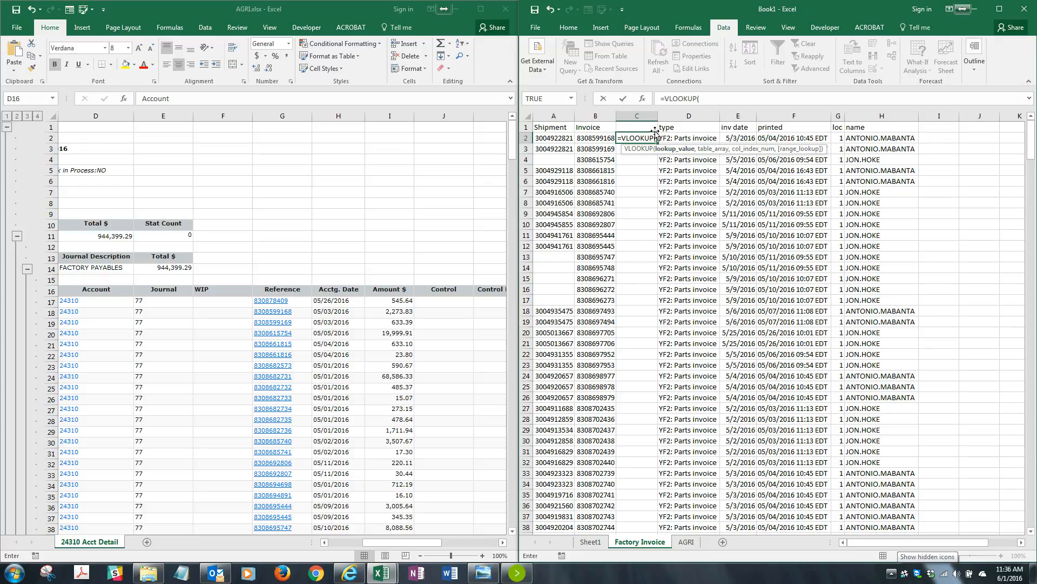
{"action": "left_click", "coordinate": [594, 139]}
{"action": "type", "text": ","}
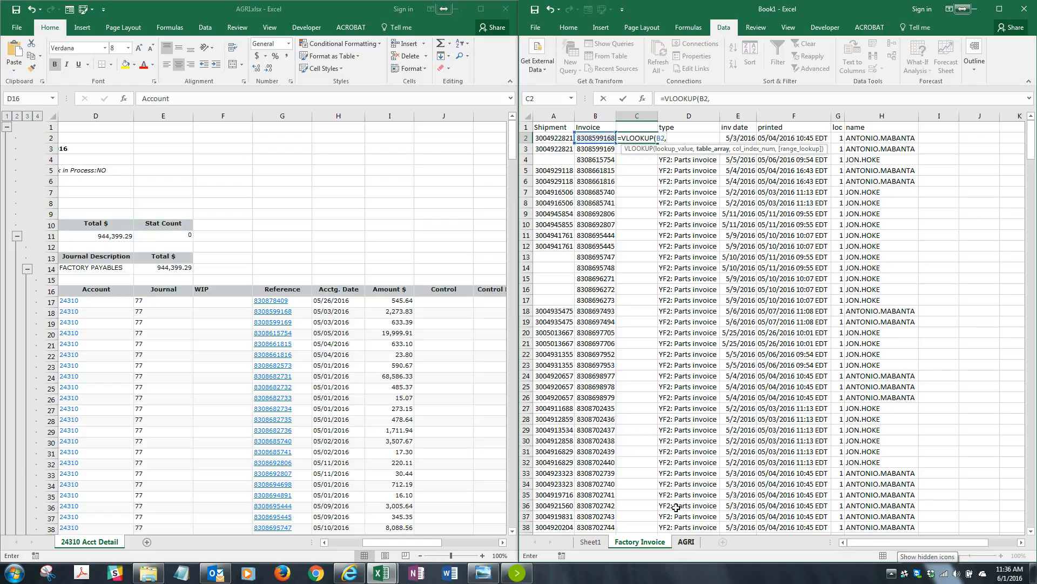
{"action": "type", "text": "AG"}
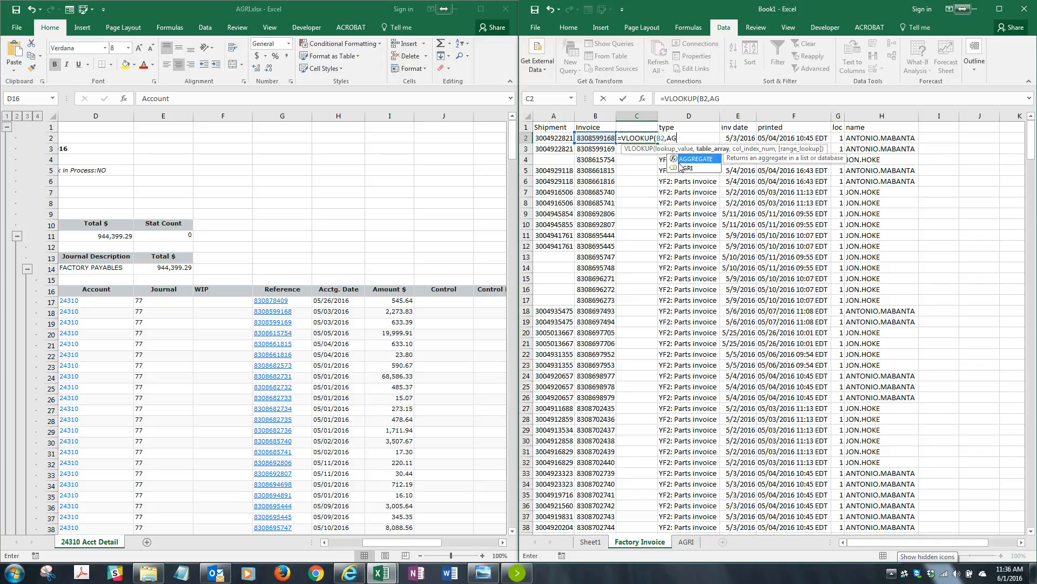
{"action": "left_click", "coordinate": [688, 170]}
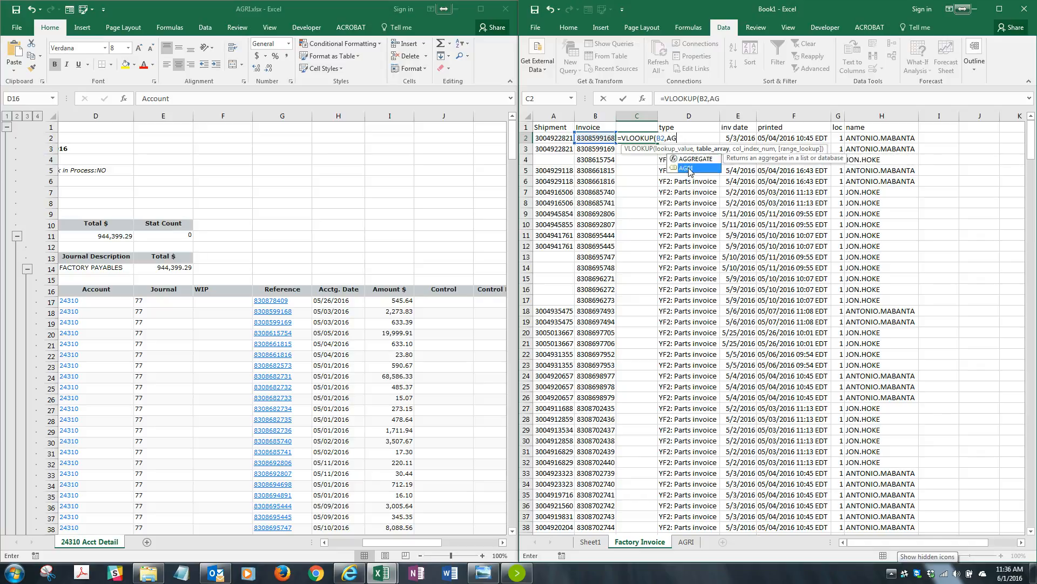
{"action": "double_click", "coordinate": [688, 168]}
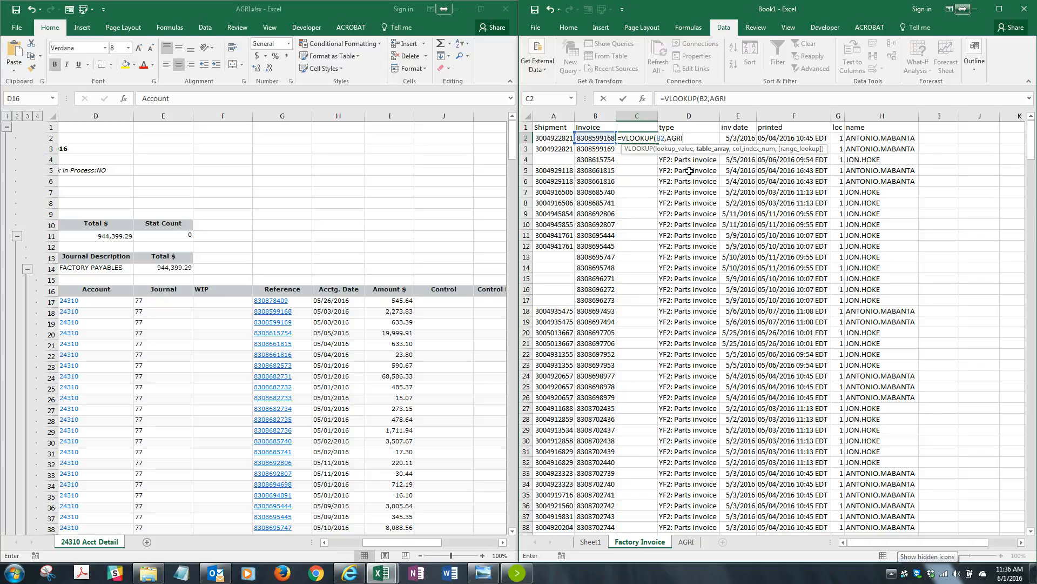
{"action": "type", "text": ","}
{"action": "type", "text": ",2,"}
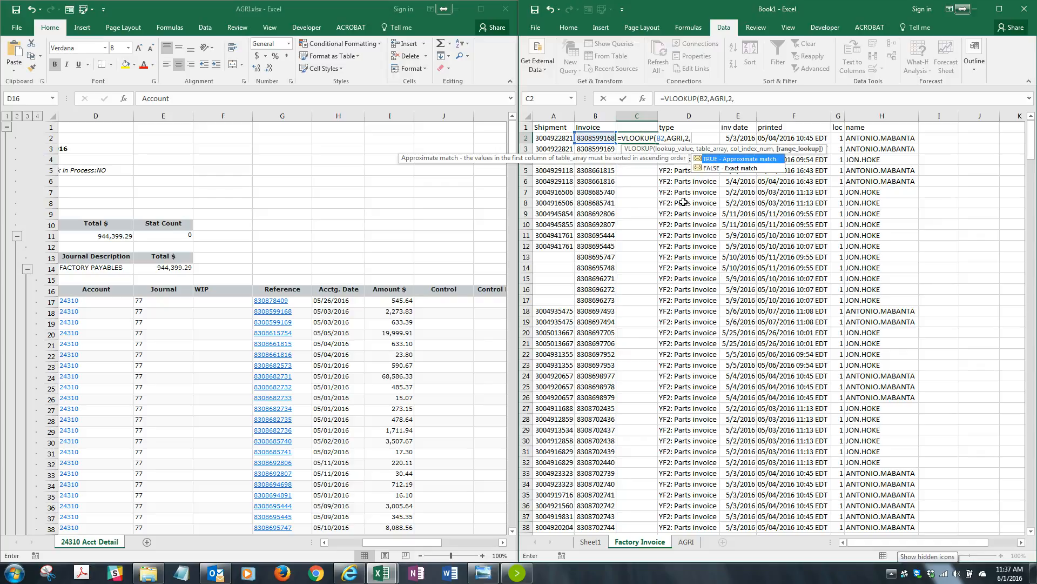
{"action": "key", "text": "Down"}
{"action": "key", "text": "Tab"}
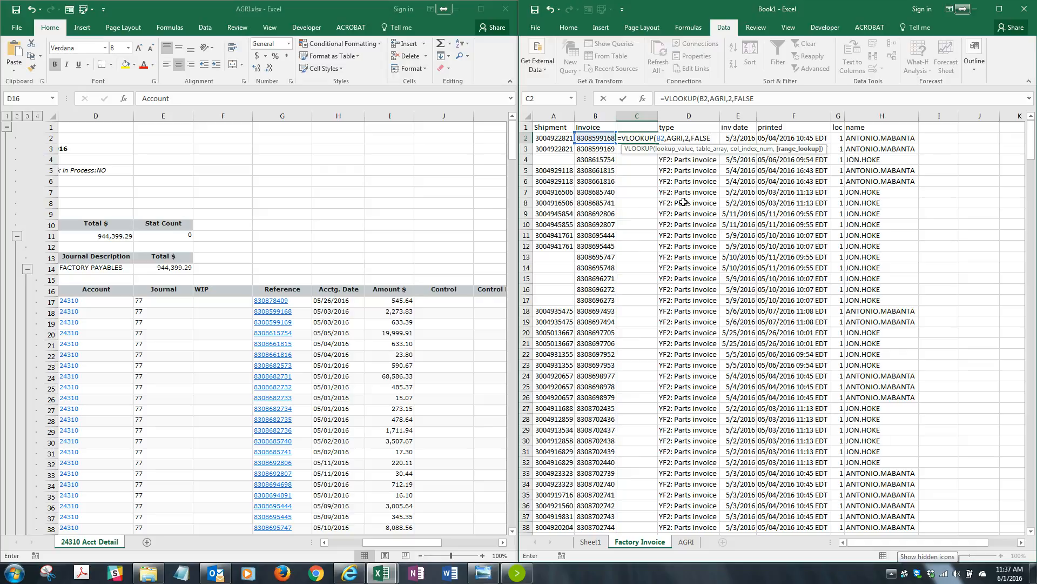
{"action": "key", "text": "Return"}
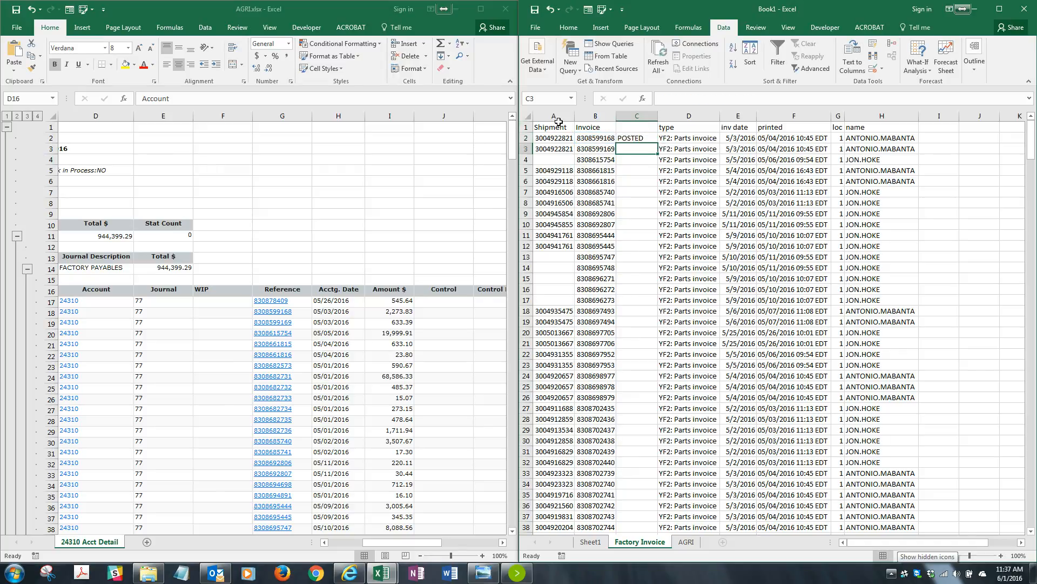
- Fill the VLOOKUP formula from C2 down to the last invoice row of the Factory Invoice sheet
{"action": "left_click", "coordinate": [638, 139]}
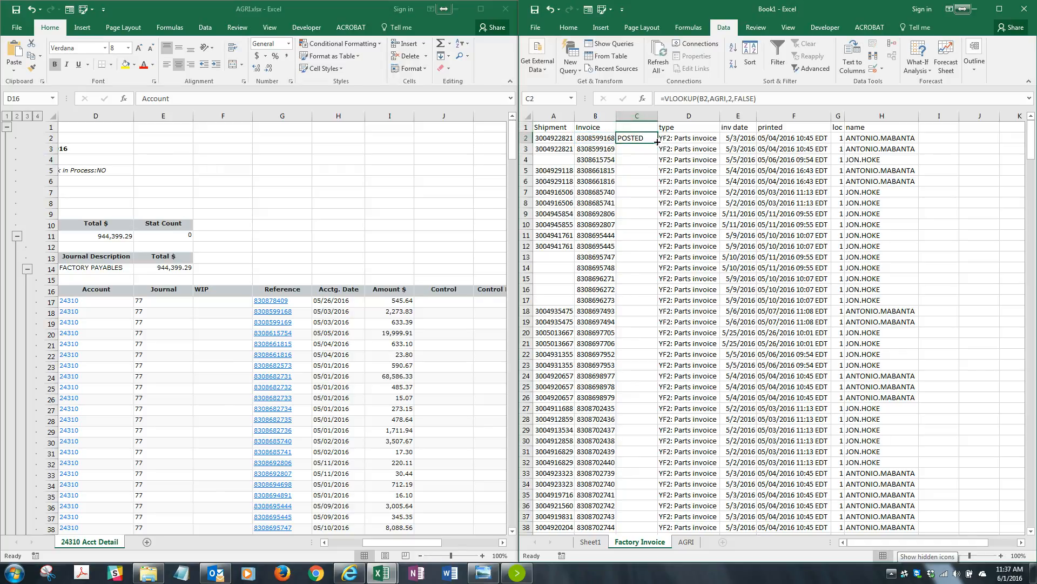
{"action": "double_click", "coordinate": [658, 143]}
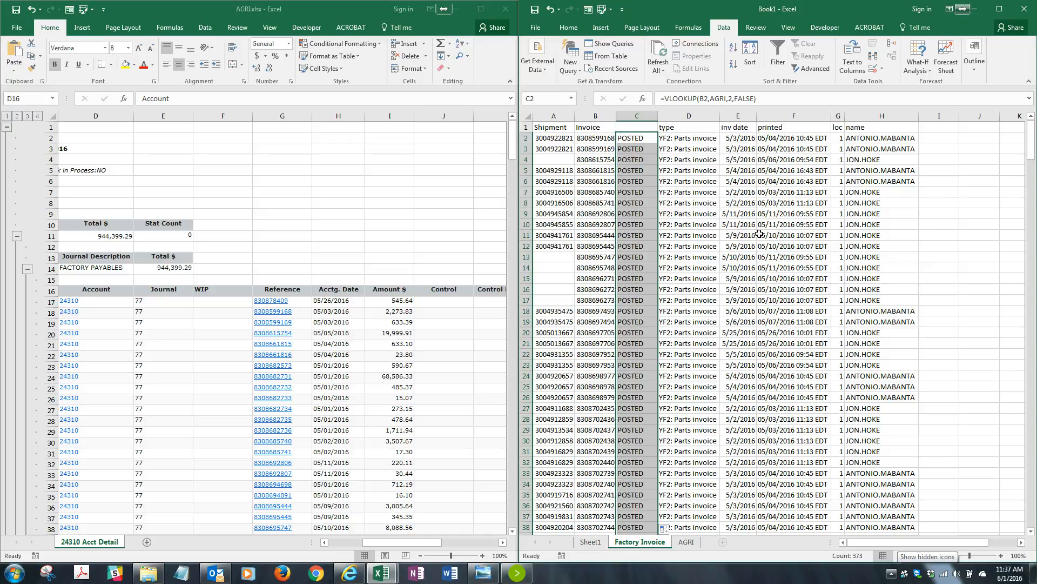
{"action": "left_click_drag", "start_coordinate": [695, 178], "coordinate": [691, 173]}
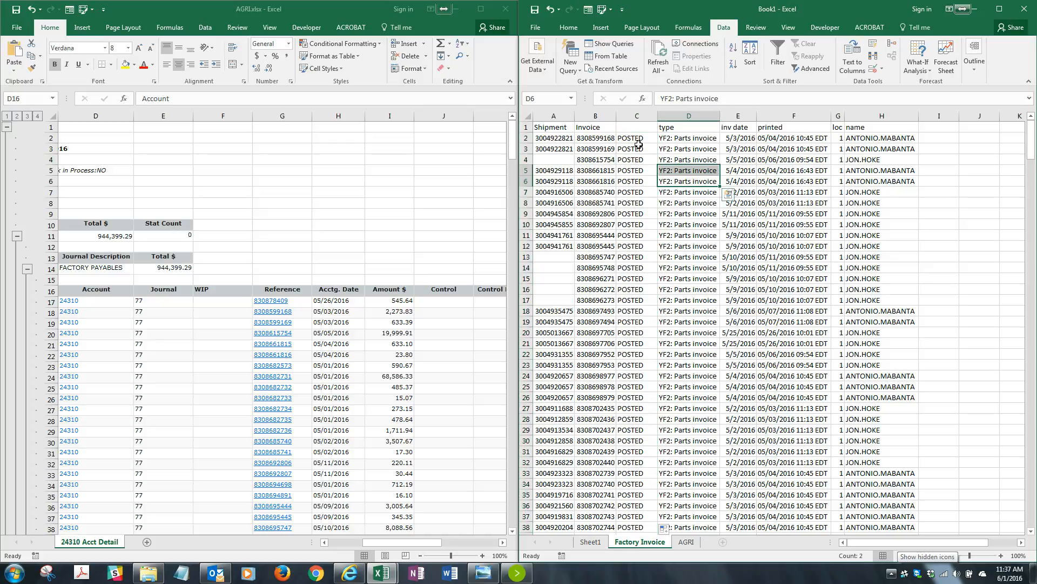
- Undo the column C fill and repeat it from C2 through the last invoice row, checking the VLOOKUP results down the column
{"action": "key", "text": "ctrl+z"}
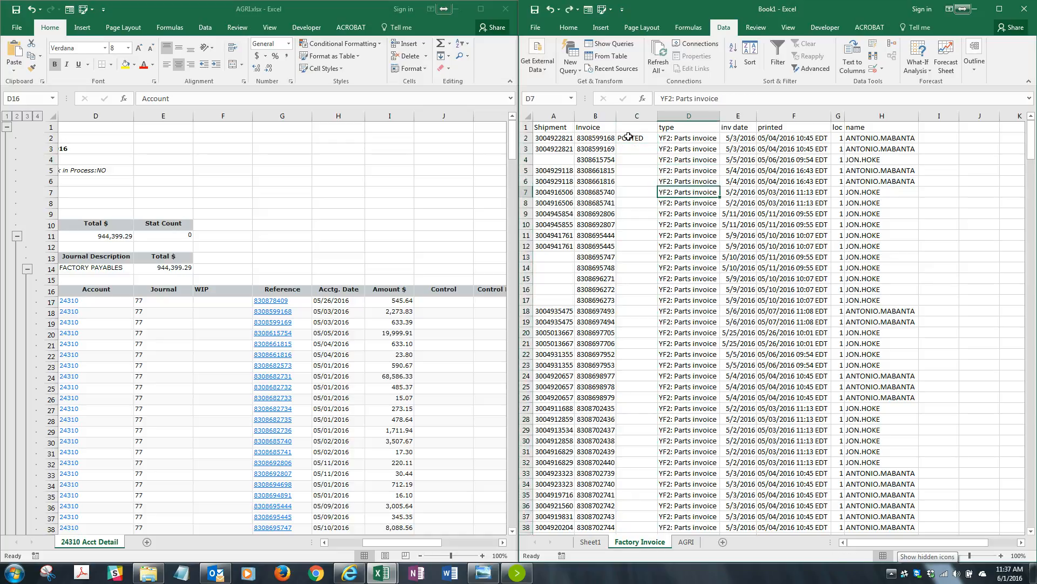
{"action": "left_click", "coordinate": [631, 136]}
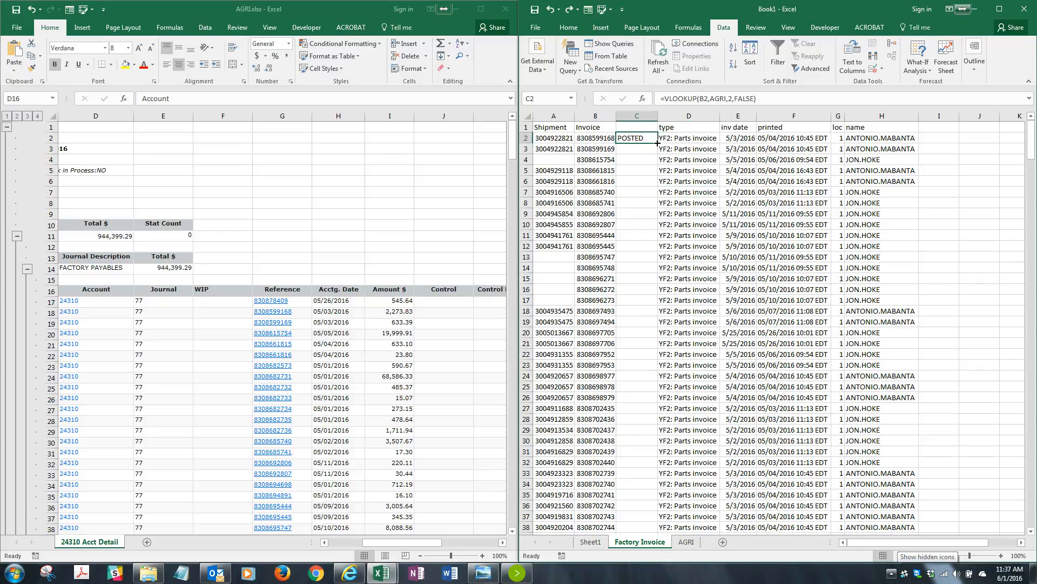
{"action": "double_click", "coordinate": [657, 143]}
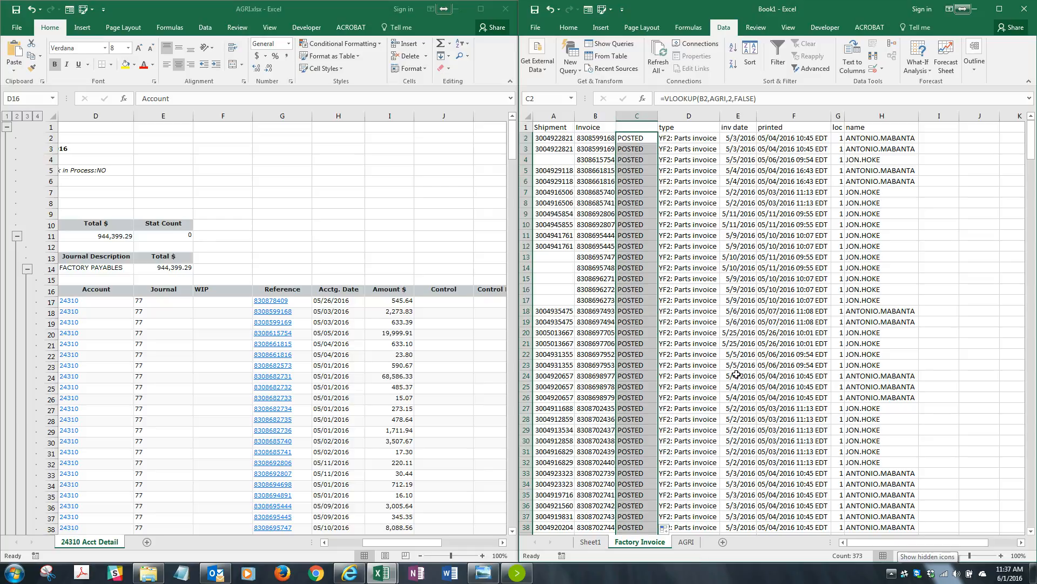
{"action": "scroll", "coordinate": [754, 460], "scroll_direction": "down", "scroll_amount": 11}
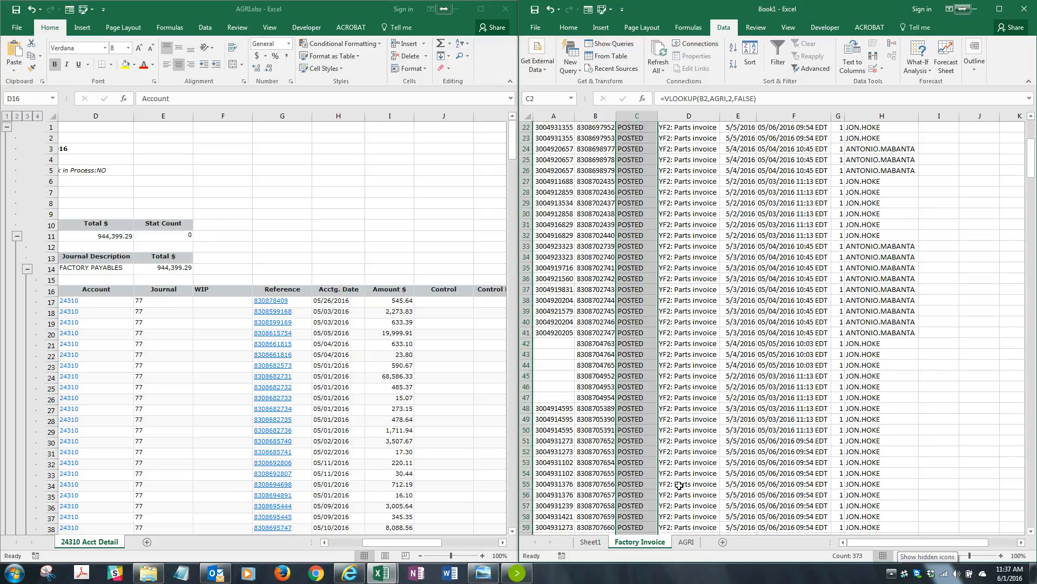
{"action": "left_click", "coordinate": [621, 329]}
{"action": "left_click", "coordinate": [616, 408]}
{"action": "left_click", "coordinate": [621, 429]}
{"action": "scroll", "coordinate": [648, 450], "scroll_direction": "up", "scroll_amount": 8}
{"action": "scroll", "coordinate": [649, 450], "scroll_direction": "up", "scroll_amount": 3}
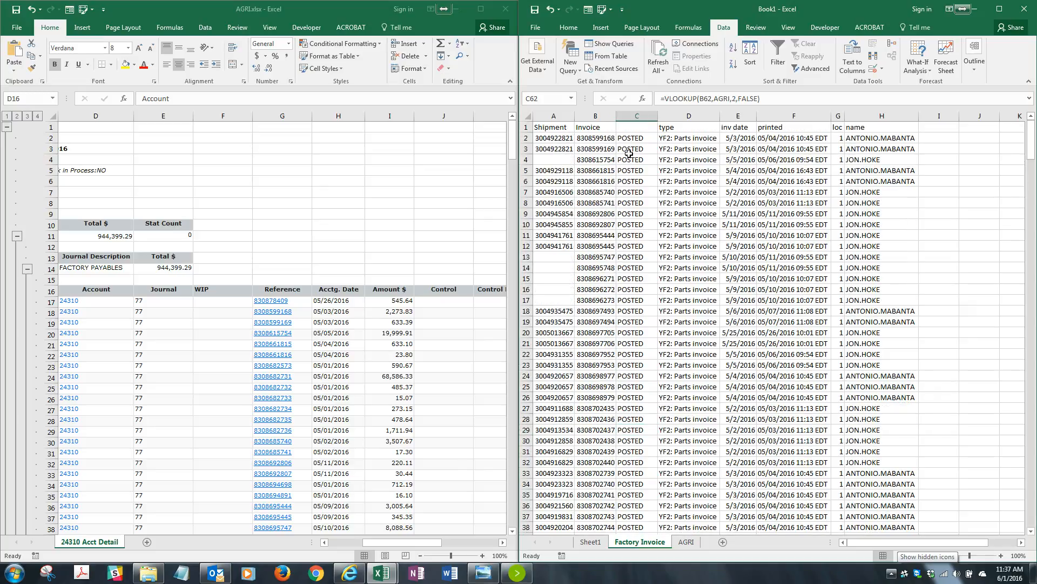
- Add filters to the Factory Invoice header row and filter column C to show only the #N/A rows
{"action": "left_click", "coordinate": [640, 126]}
{"action": "left_click", "coordinate": [778, 54]}
{"action": "left_click", "coordinate": [653, 128]}
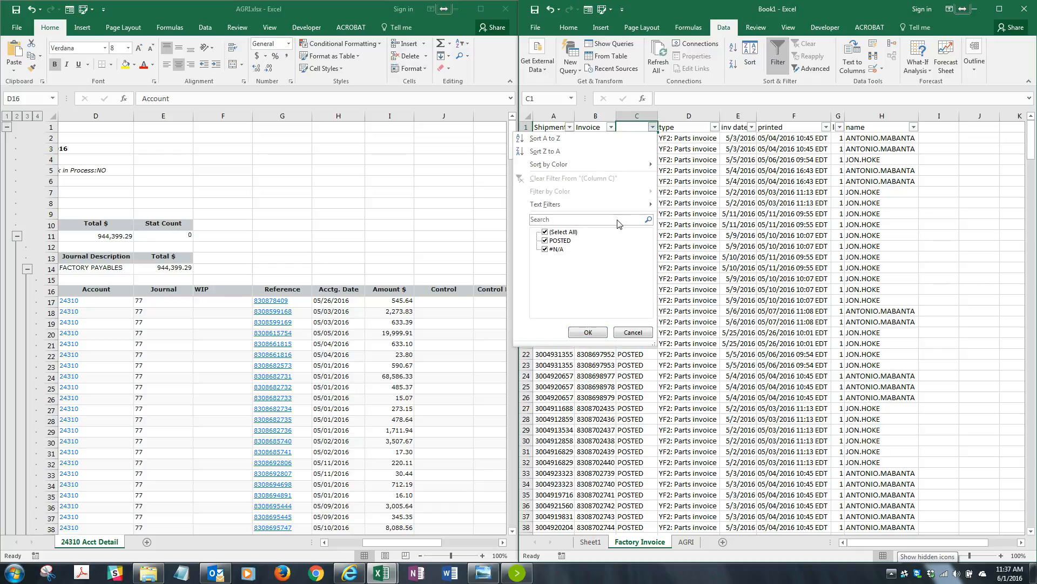
{"action": "left_click", "coordinate": [545, 232]}
{"action": "left_click", "coordinate": [545, 249]}
{"action": "left_click", "coordinate": [595, 332]}
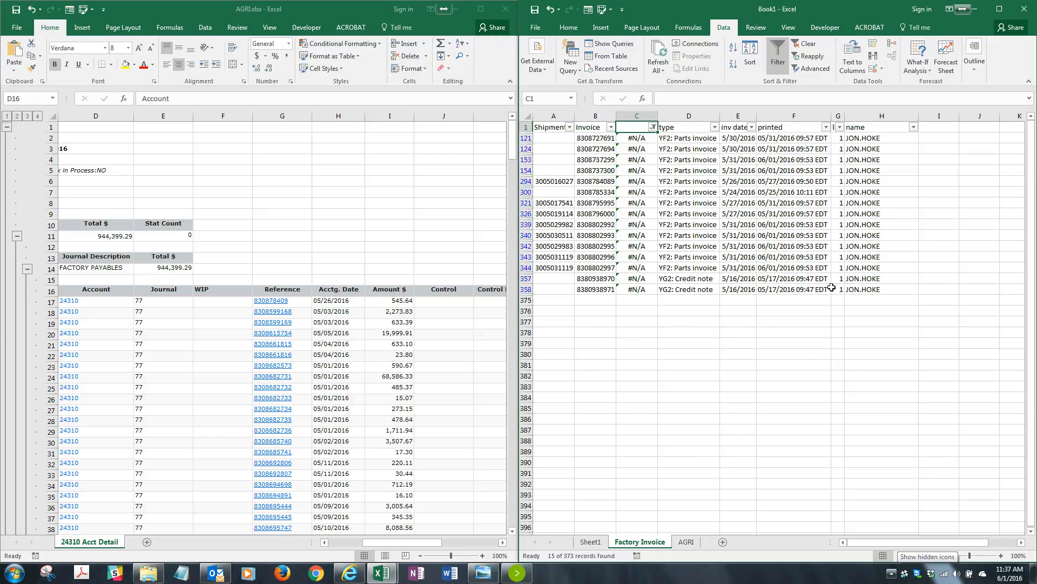
- Sort the unmatched invoices by inv date from oldest to newest and review the credit notes and the 5/31/2016 invoices
{"action": "left_click", "coordinate": [751, 127]}
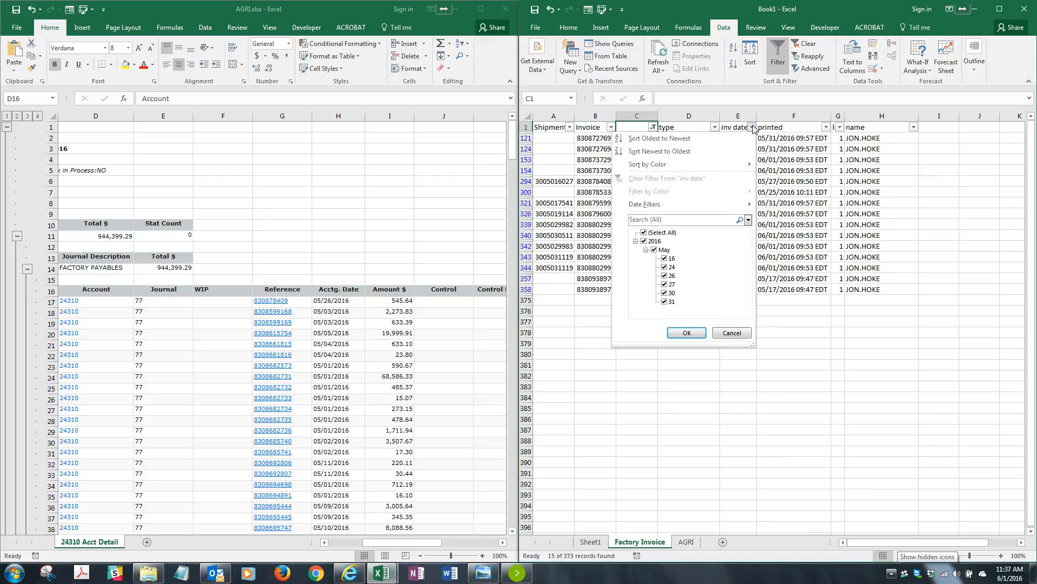
{"action": "left_click", "coordinate": [660, 140]}
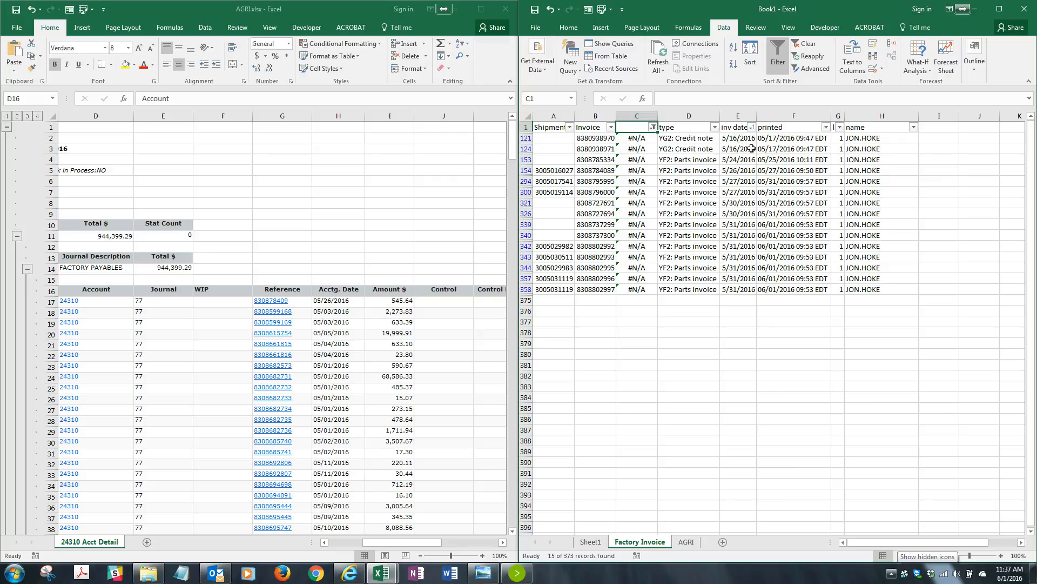
{"action": "left_click_drag", "start_coordinate": [876, 151], "coordinate": [539, 133]}
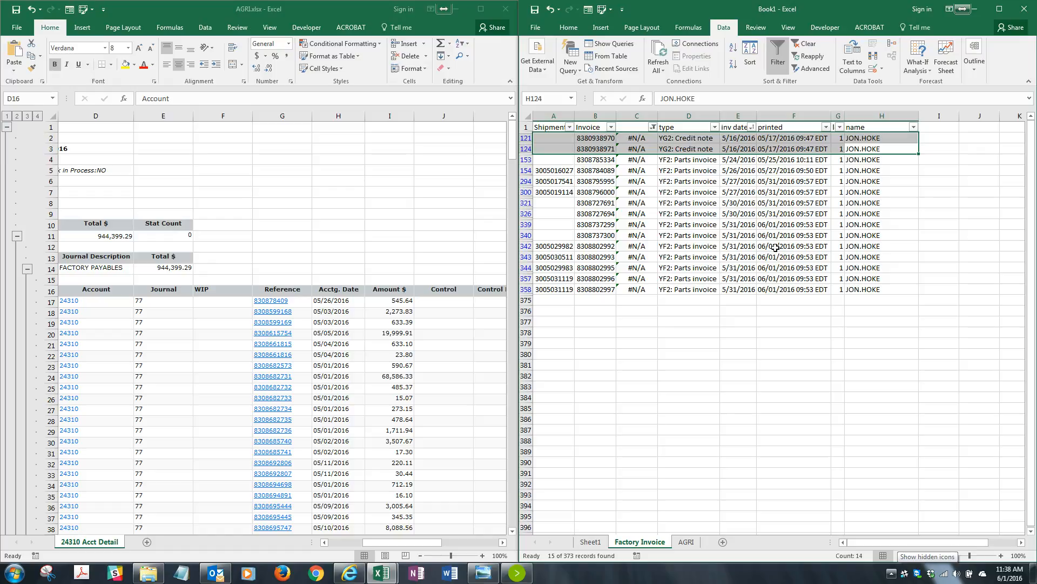
{"action": "left_click_drag", "start_coordinate": [778, 227], "coordinate": [564, 288]}
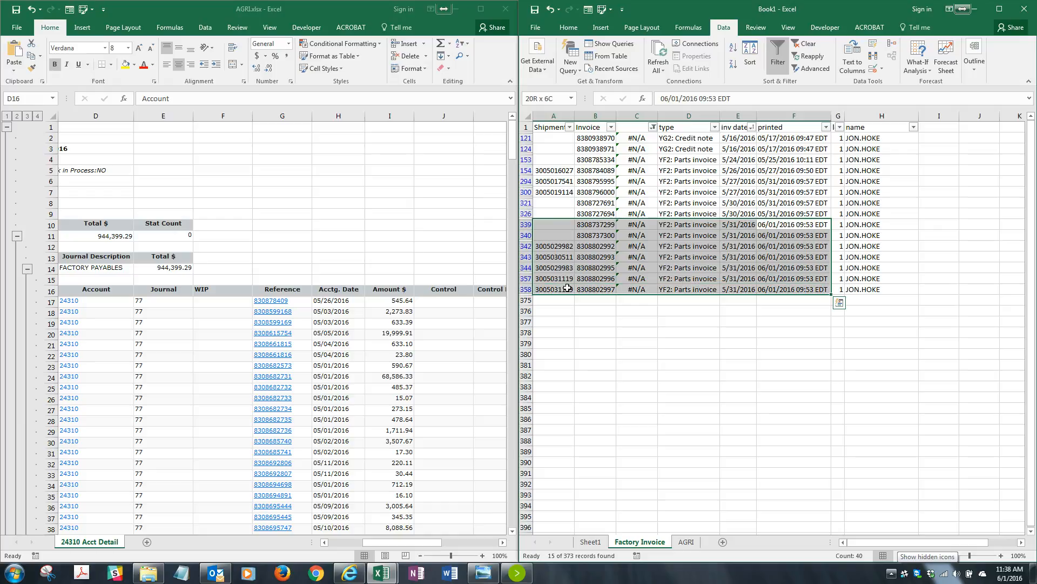
{"action": "left_click_drag", "start_coordinate": [785, 214], "coordinate": [737, 147]}
{"action": "left_click", "coordinate": [798, 247]}
- Switch to the dealerspeed.net site in the browser and open the Parts Invoices Report
{"action": "left_click", "coordinate": [455, 9]}
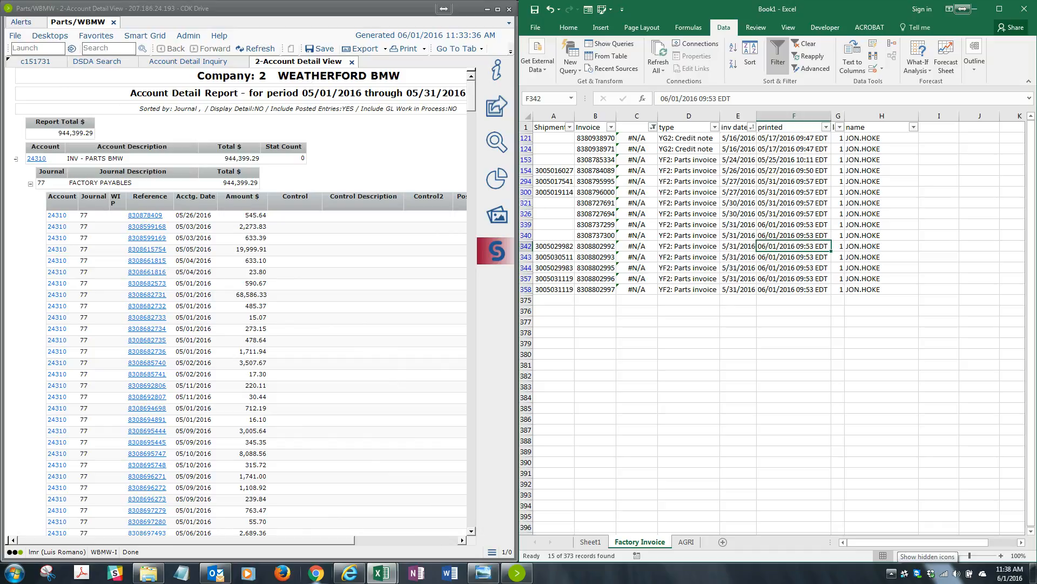
{"action": "left_click", "coordinate": [357, 571]}
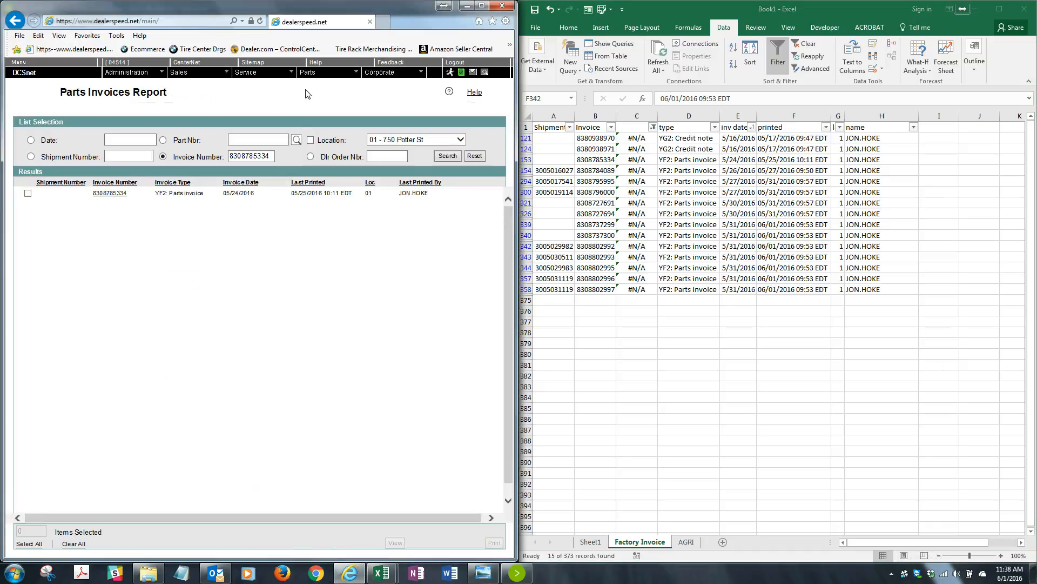
{"action": "mouse_move", "coordinate": [334, 73]}
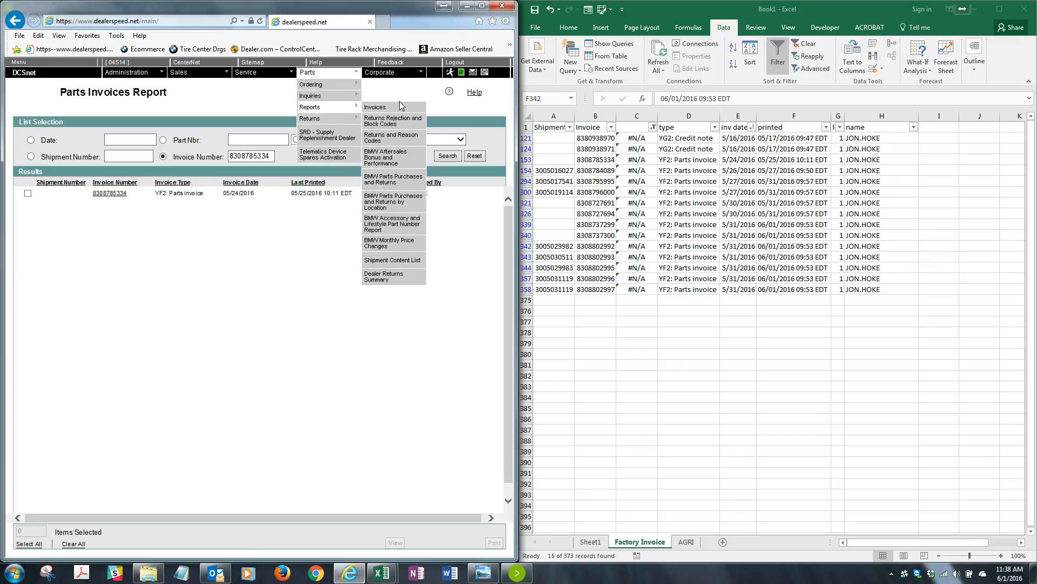
{"action": "left_click", "coordinate": [397, 108]}
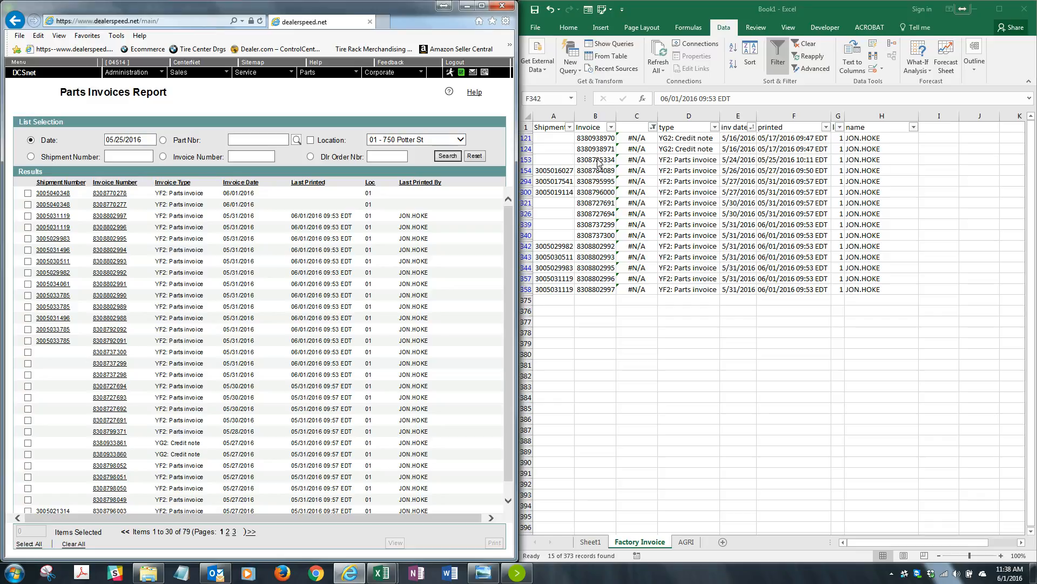
{"action": "left_click", "coordinate": [265, 155]}
{"action": "type", "text": "8"}
{"action": "type", "text": "3087"}
{"action": "type", "text": "85334"}
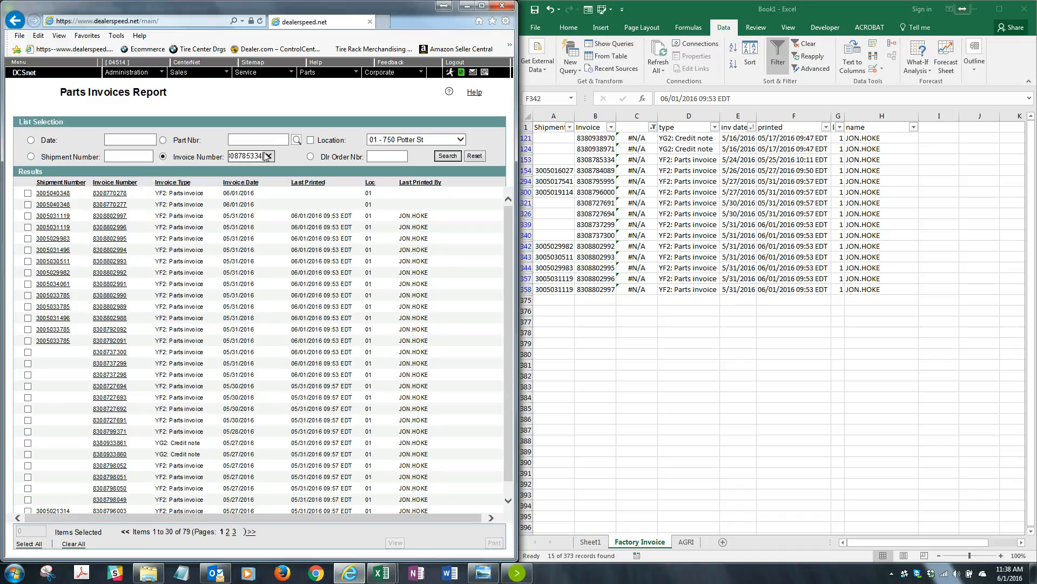
{"action": "key", "text": "Return"}
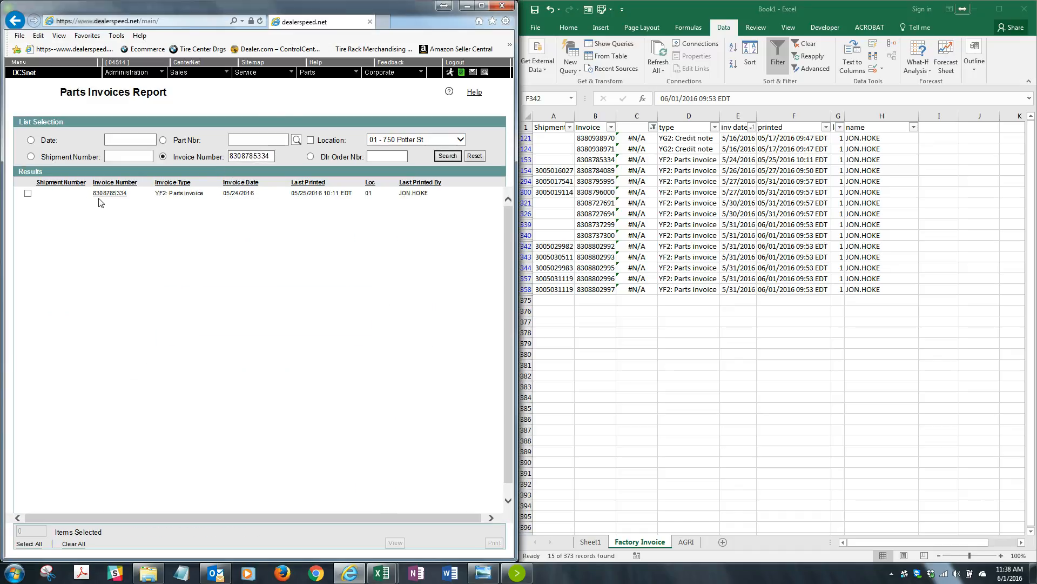
{"action": "left_click", "coordinate": [109, 194]}
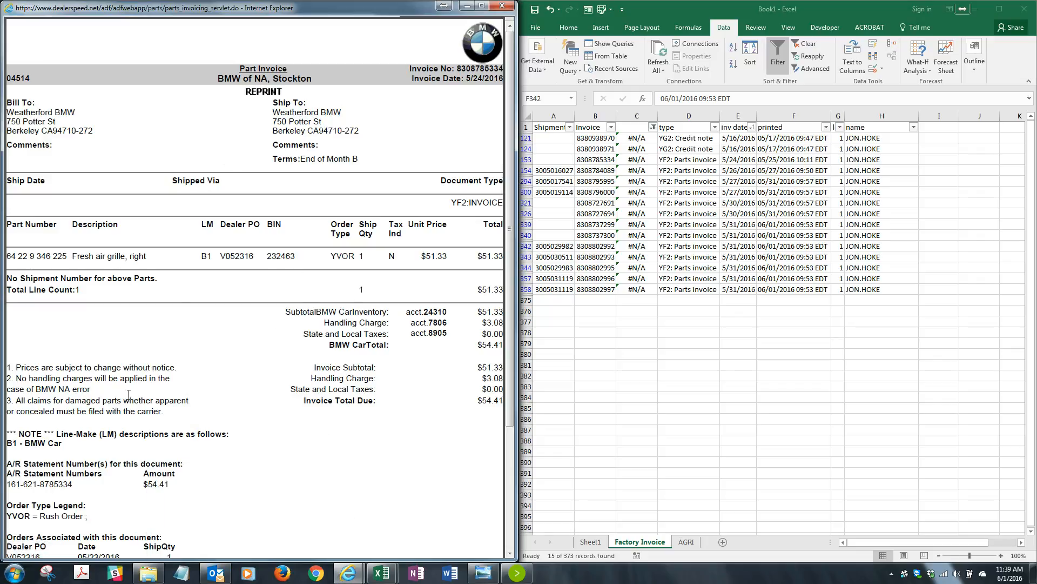
- Compare the invoice with the fresh air grille's parts transactions in CDK Drive beside it, then close the invoice and minimize CDK Drive
{"action": "left_click", "coordinate": [517, 574]}
{"action": "left_click_drag", "start_coordinate": [261, 9], "coordinate": [783, 8]}
{"action": "left_click", "coordinate": [552, 62]}
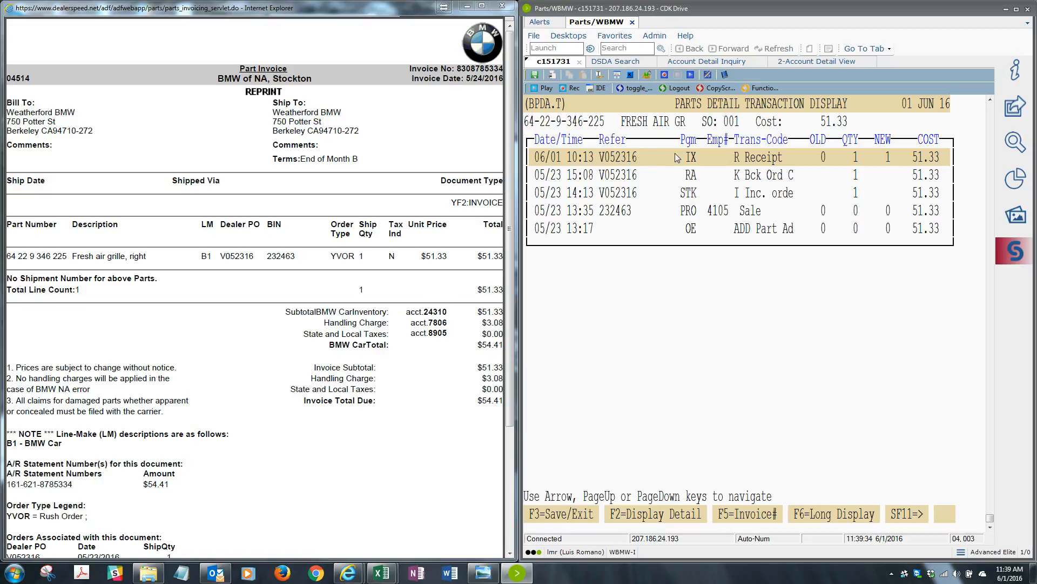
{"action": "left_click", "coordinate": [507, 4]}
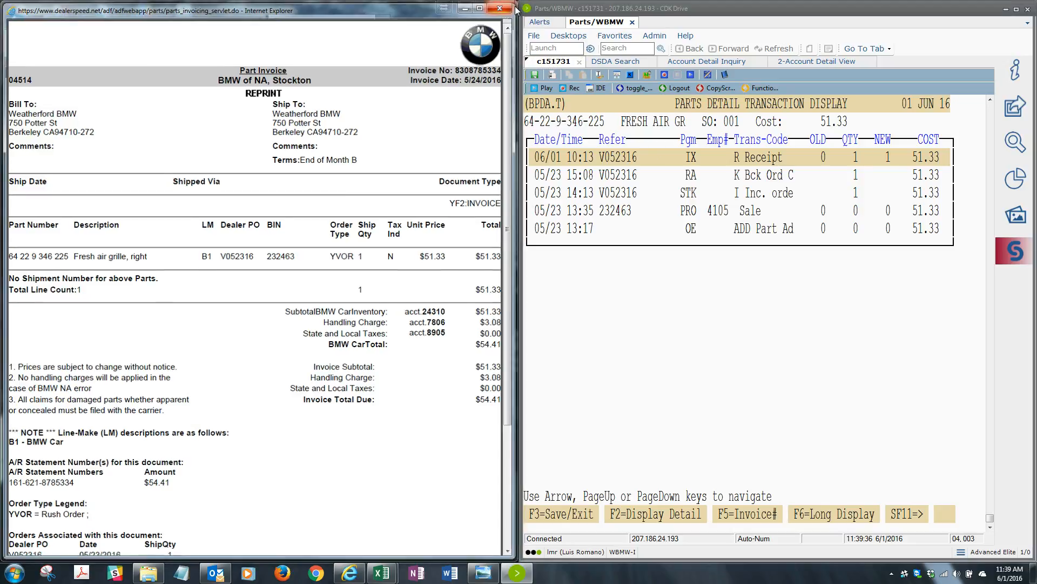
{"action": "left_click", "coordinate": [1006, 9]}
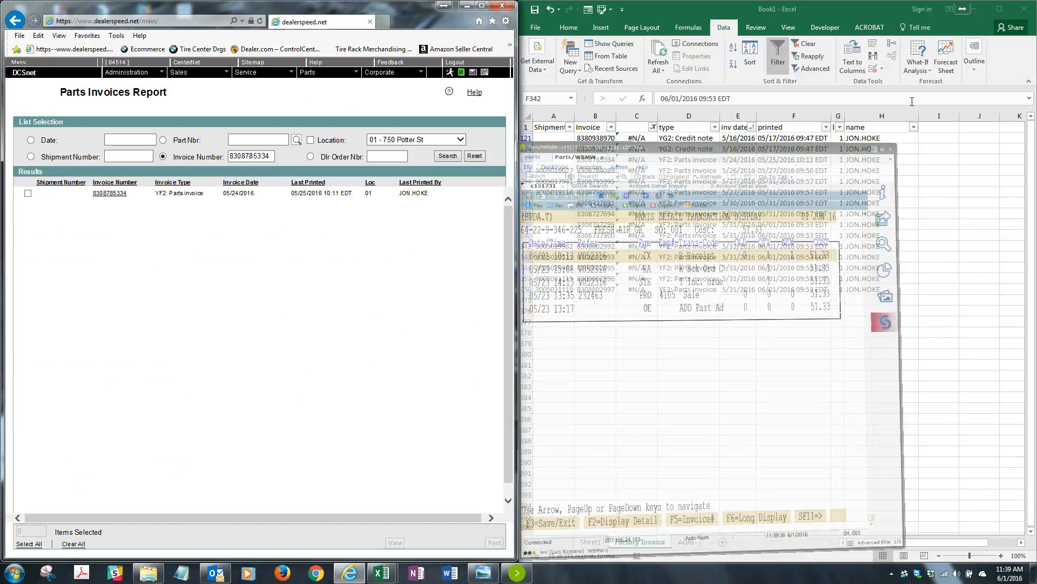
- Highlight row 153, the 5/24/2016 parts invoice, with a yellow fill across columns A to H
{"action": "left_click_drag", "start_coordinate": [749, 161], "coordinate": [546, 161]}
{"action": "left_click_drag", "start_coordinate": [891, 159], "coordinate": [546, 161]}
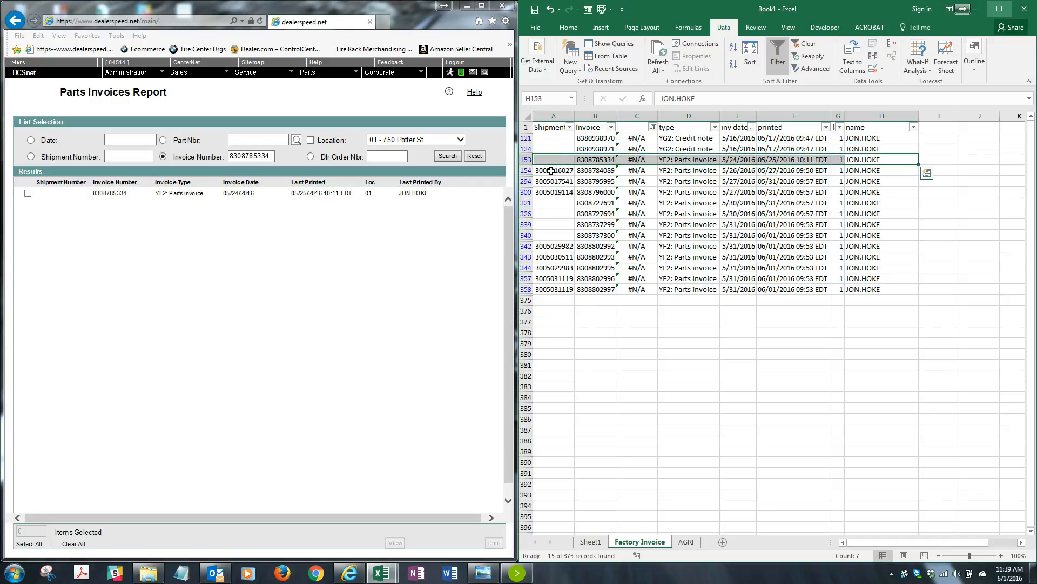
{"action": "left_click", "coordinate": [568, 27]}
{"action": "left_click", "coordinate": [644, 64]}
{"action": "left_click", "coordinate": [732, 204]}
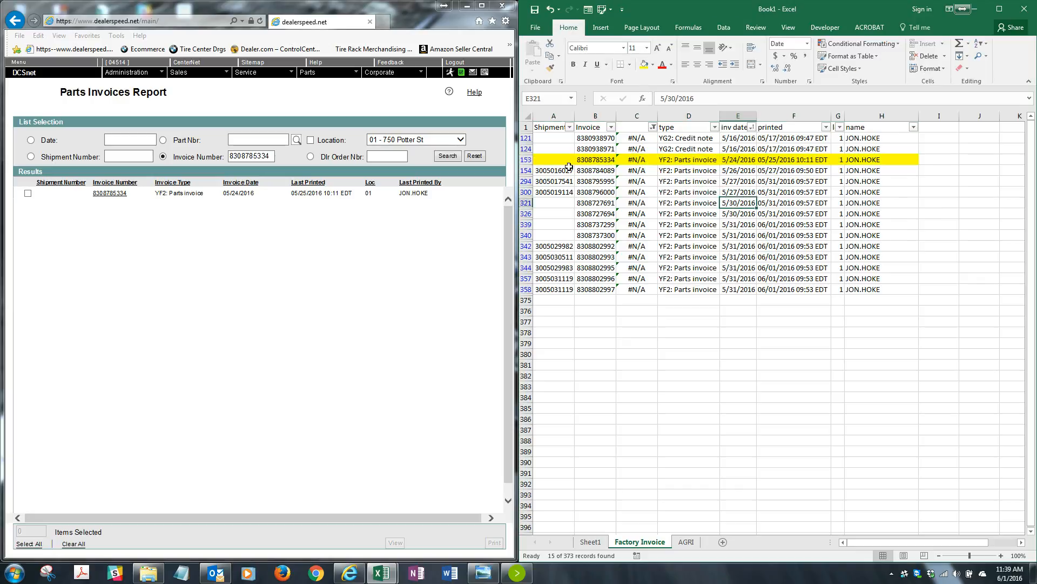
- Review the remaining unmatched parts invoices in rows 154 to 358 of the Factory Invoice sheet
{"action": "left_click_drag", "start_coordinate": [553, 170], "coordinate": [864, 297]}
{"action": "left_click_drag", "start_coordinate": [733, 329], "coordinate": [739, 322]}
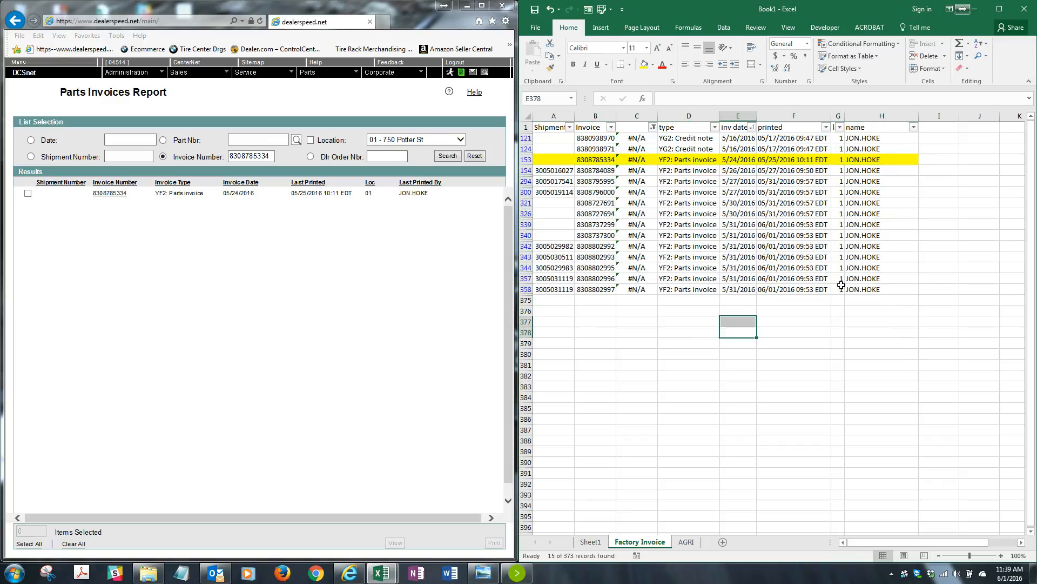
{"action": "left_click_drag", "start_coordinate": [887, 288], "coordinate": [539, 171]}
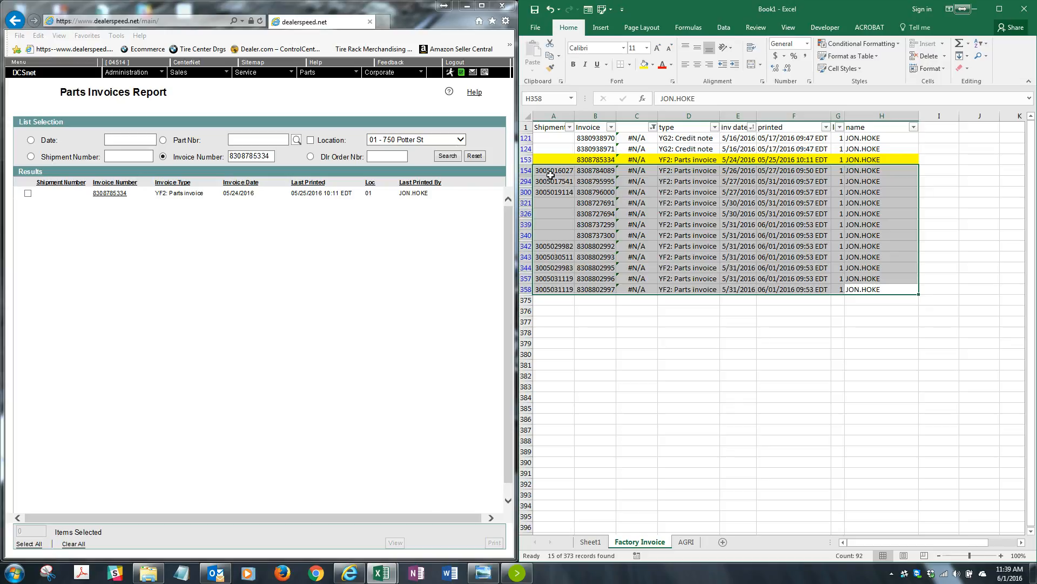
{"action": "left_click", "coordinate": [593, 170]}
{"action": "left_click", "coordinate": [714, 192]}
{"action": "left_click", "coordinate": [596, 172]}
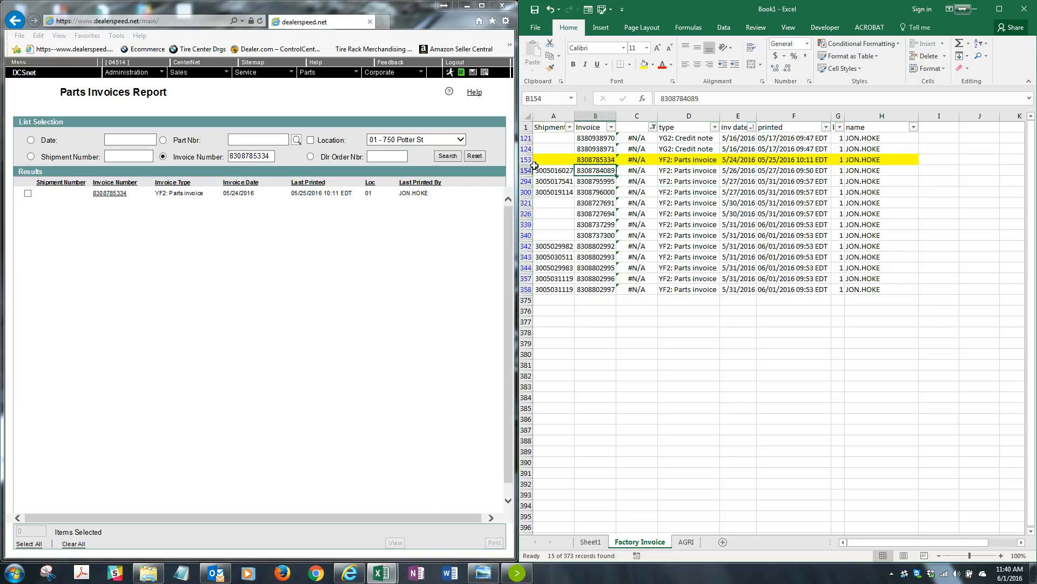
{"action": "left_click", "coordinate": [269, 155]}
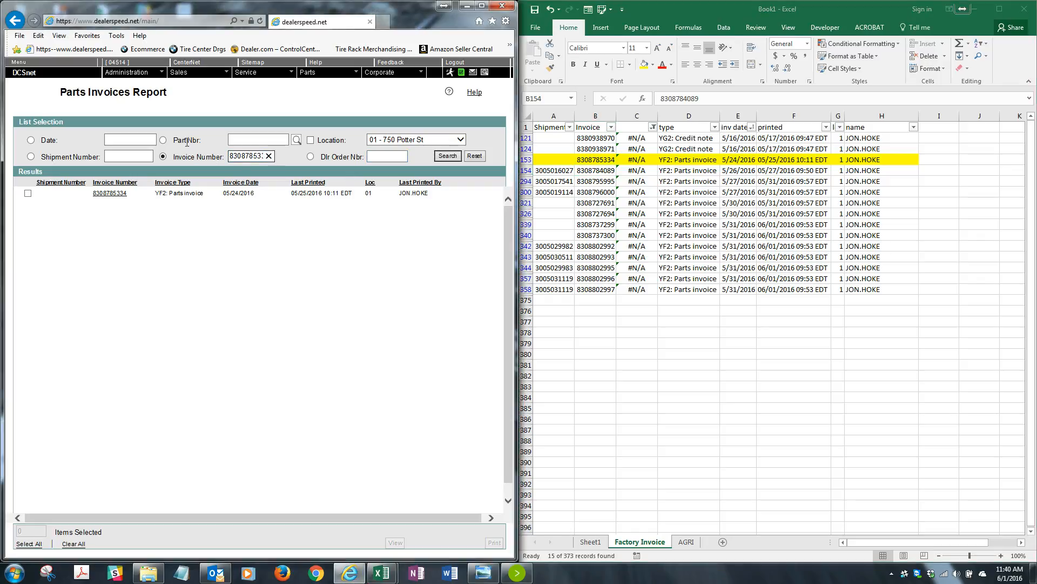
{"action": "left_click", "coordinate": [269, 157]}
{"action": "type", "text": "8308784"}
{"action": "type", "text": "089"}
{"action": "key", "text": "Return"}
{"action": "left_click", "coordinate": [120, 194]}
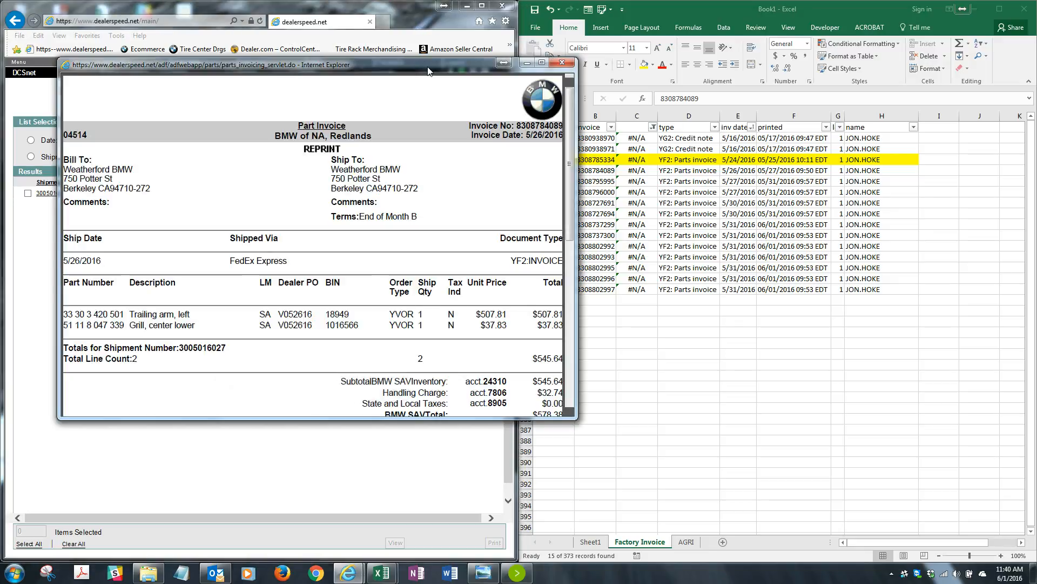
{"action": "left_click_drag", "start_coordinate": [364, 66], "coordinate": [7, 56]}
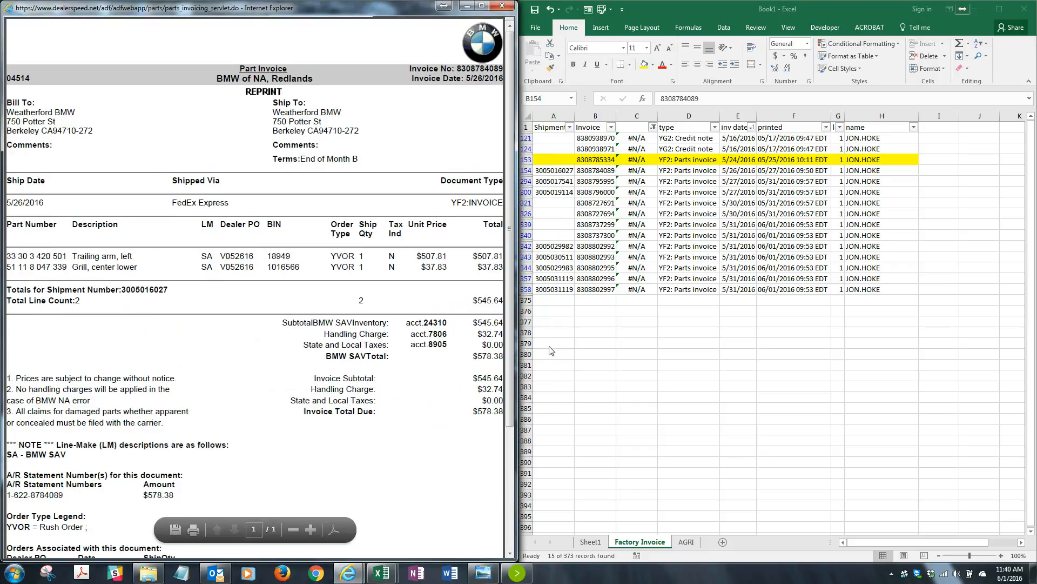
{"action": "left_click", "coordinate": [522, 574]}
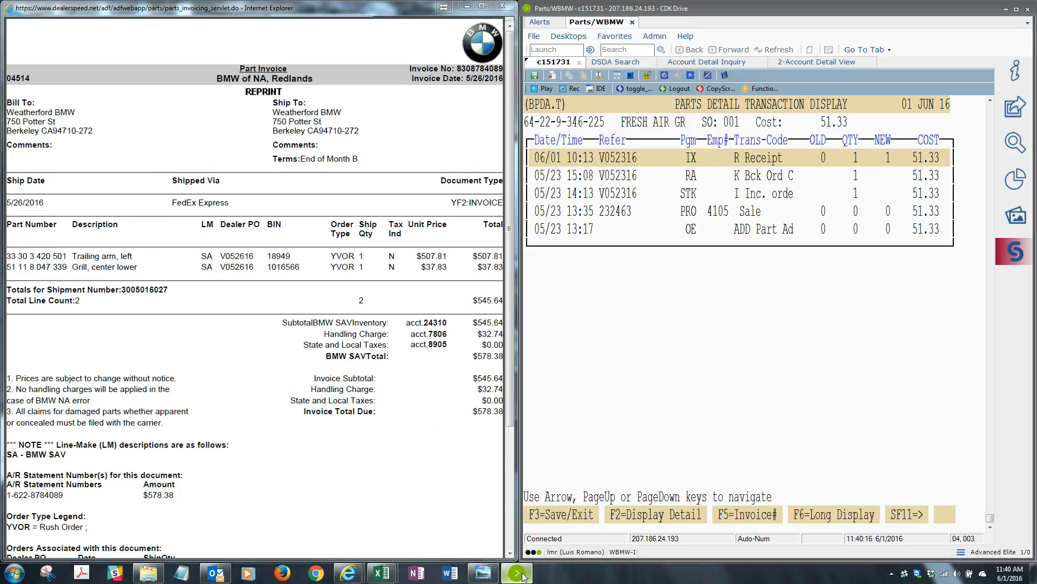
{"action": "key", "text": "F3"}
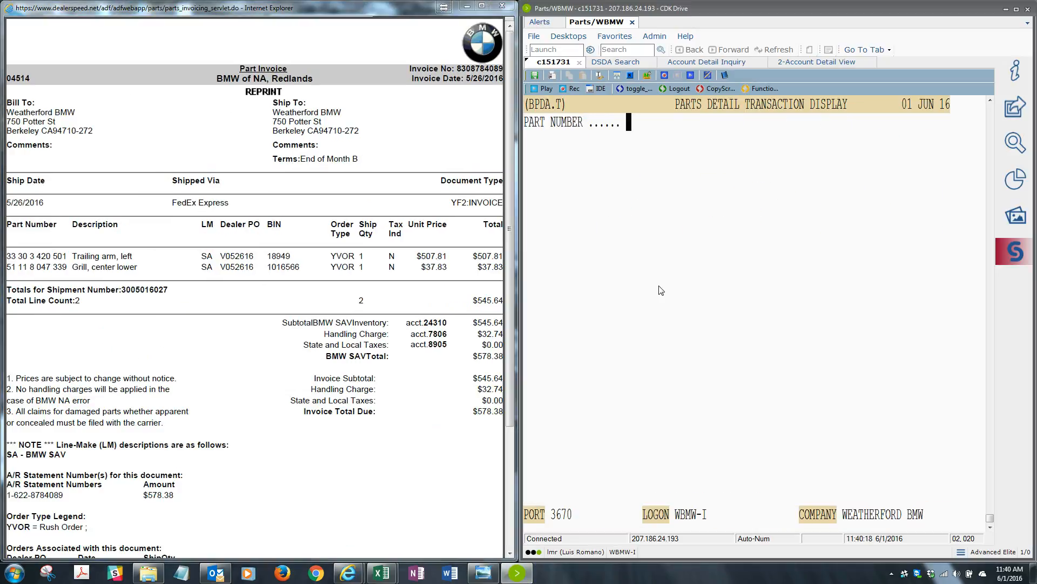
{"action": "type", "text": "33303420501"}
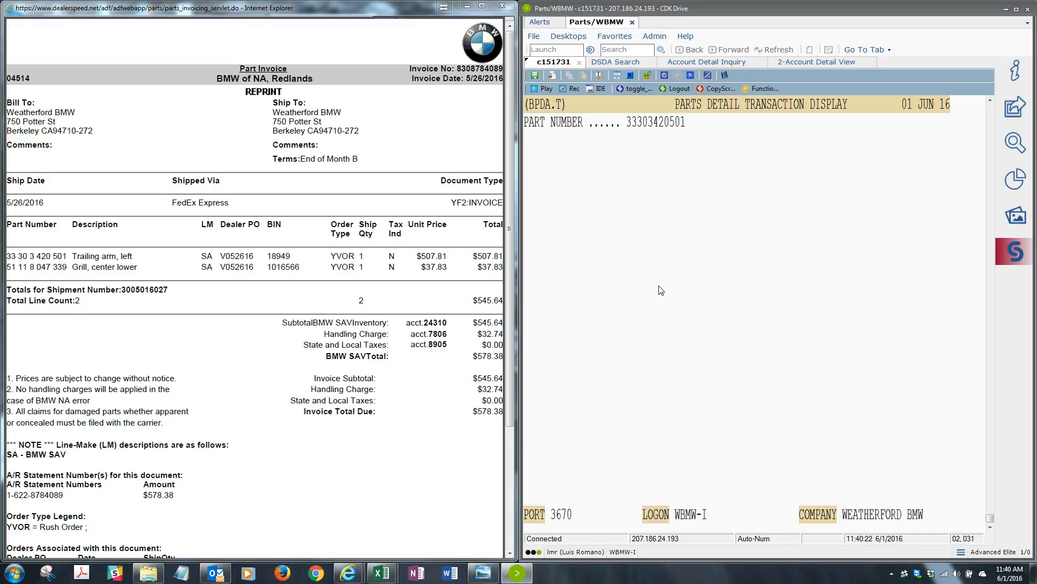
{"action": "key", "text": "Return"}
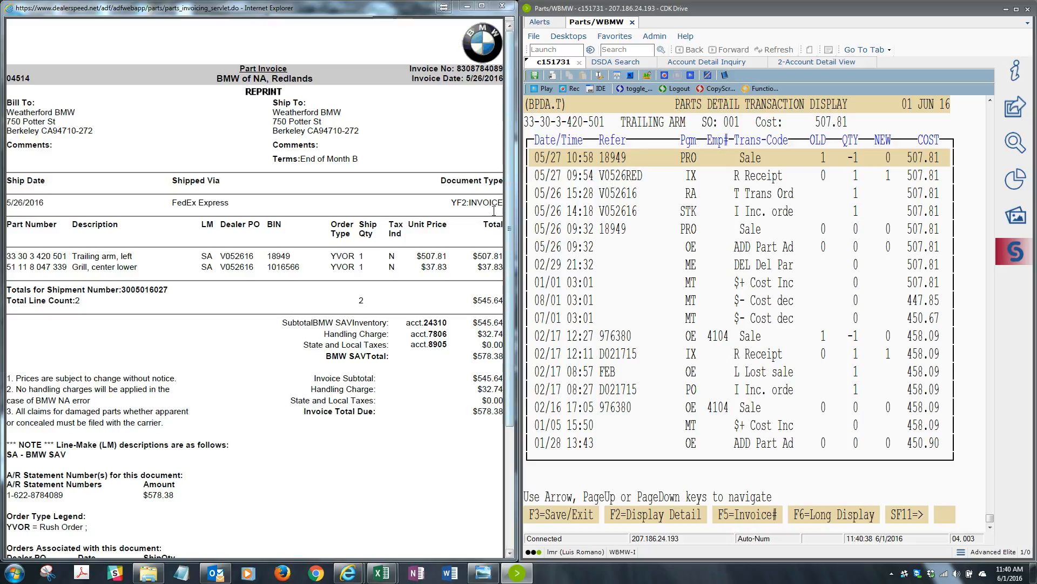
{"action": "key", "text": "F3"}
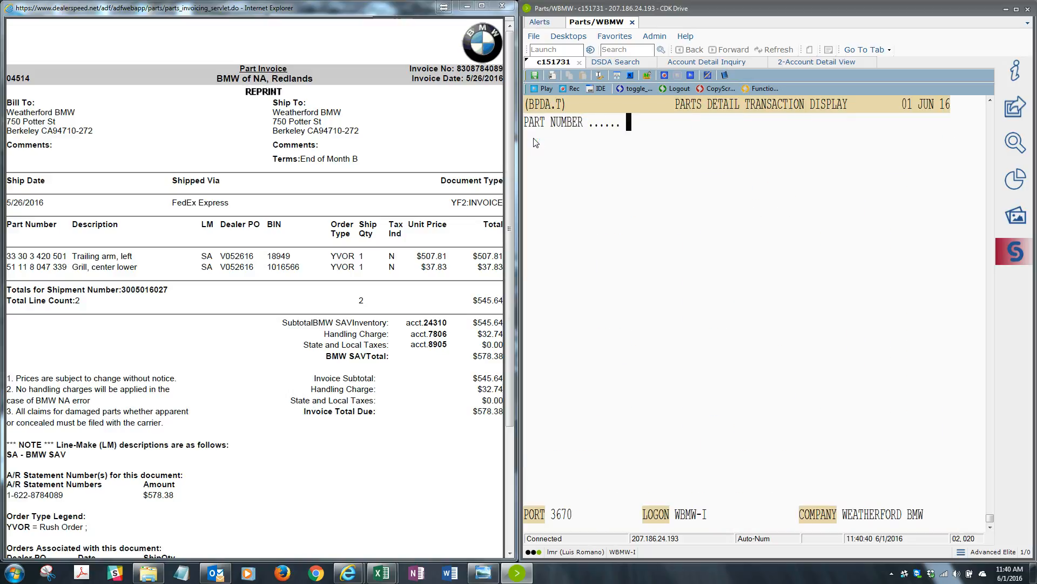
{"action": "type", "text": "51-11-8-0"}
{"action": "type", "text": "47-339"}
{"action": "key", "text": "Return"}
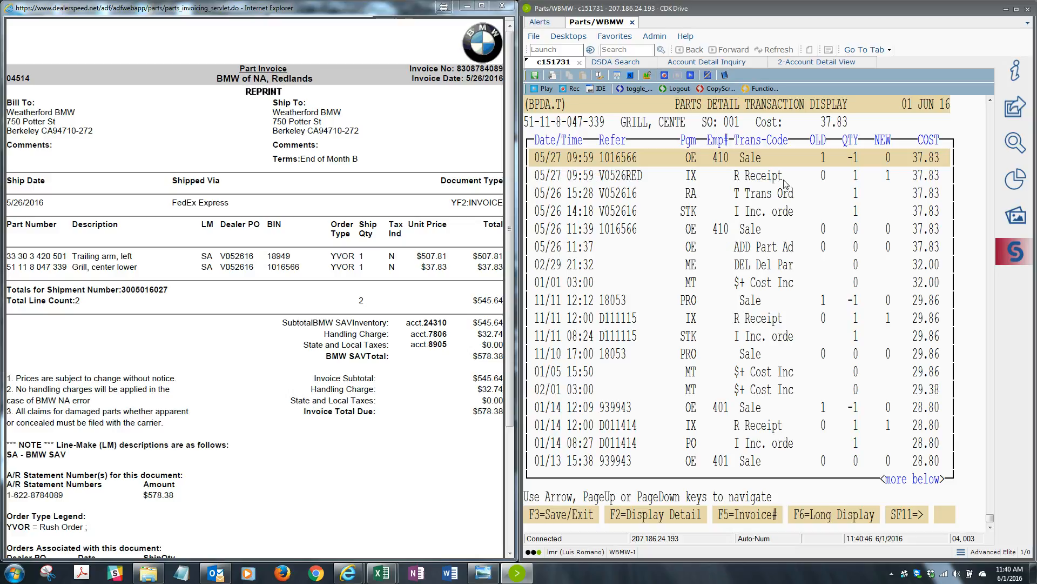
{"action": "left_click", "coordinate": [392, 387]}
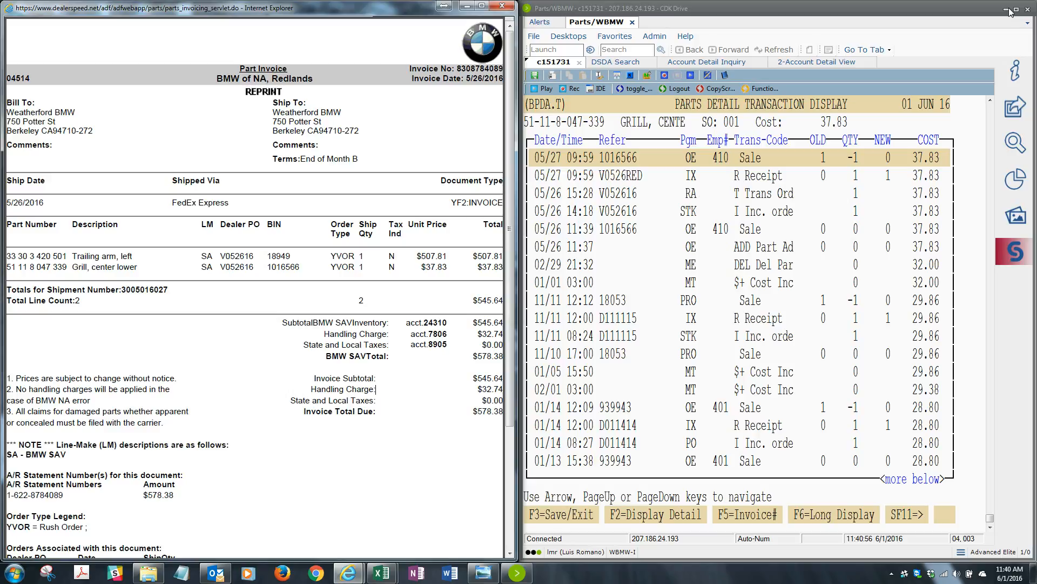
{"action": "left_click", "coordinate": [502, 6]}
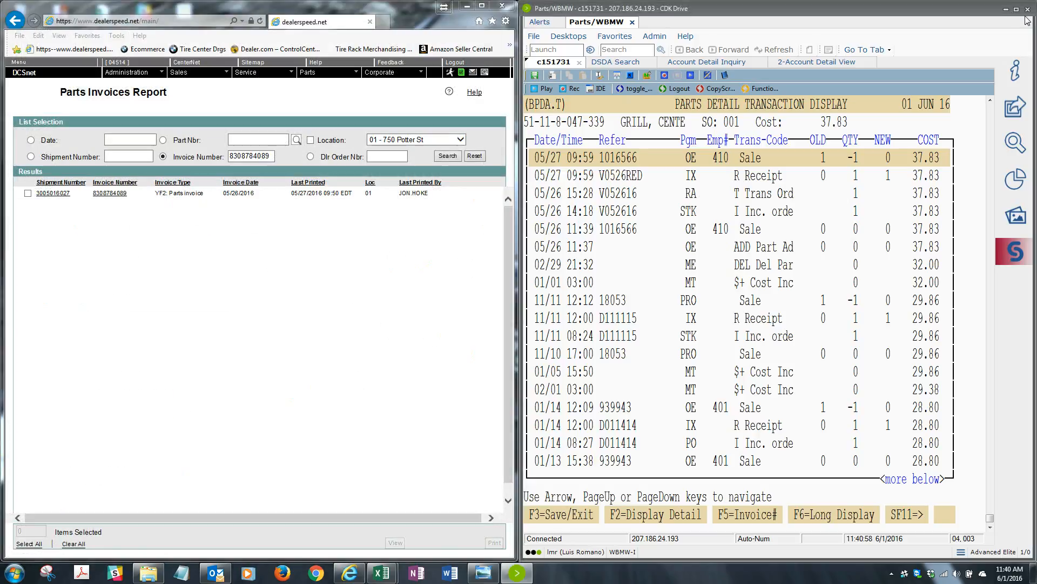
{"action": "left_click", "coordinate": [1006, 9]}
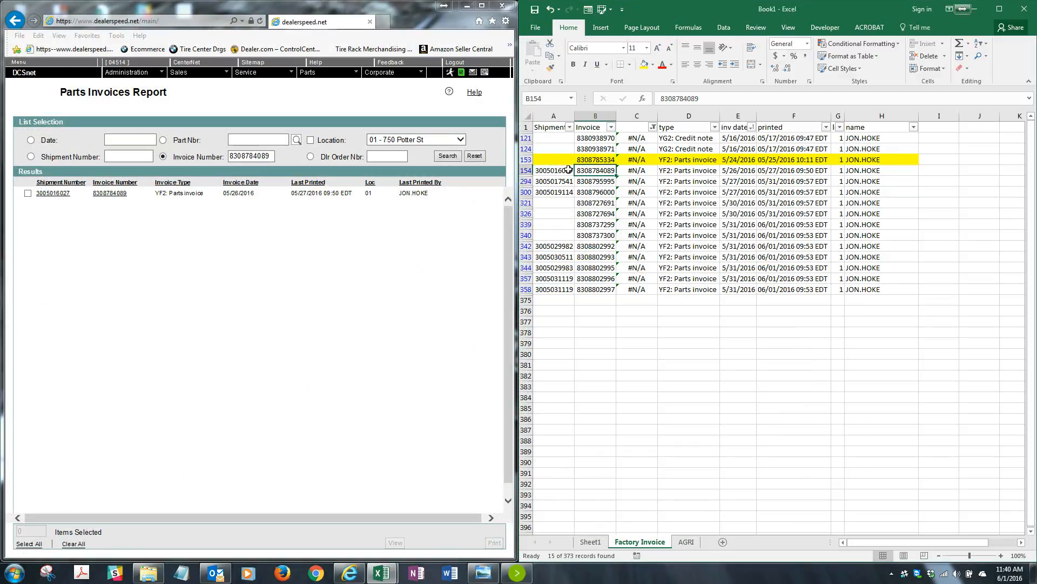
- Set the font color of row 154, the 5/26/2016 parts invoice, to red across columns A to H
{"action": "left_click", "coordinate": [867, 170]}
{"action": "left_click_drag", "start_coordinate": [867, 170], "coordinate": [554, 170]}
{"action": "left_click", "coordinate": [664, 65]}
{"action": "left_click", "coordinate": [676, 183]}
{"action": "left_click_drag", "start_coordinate": [558, 171], "coordinate": [882, 166]}
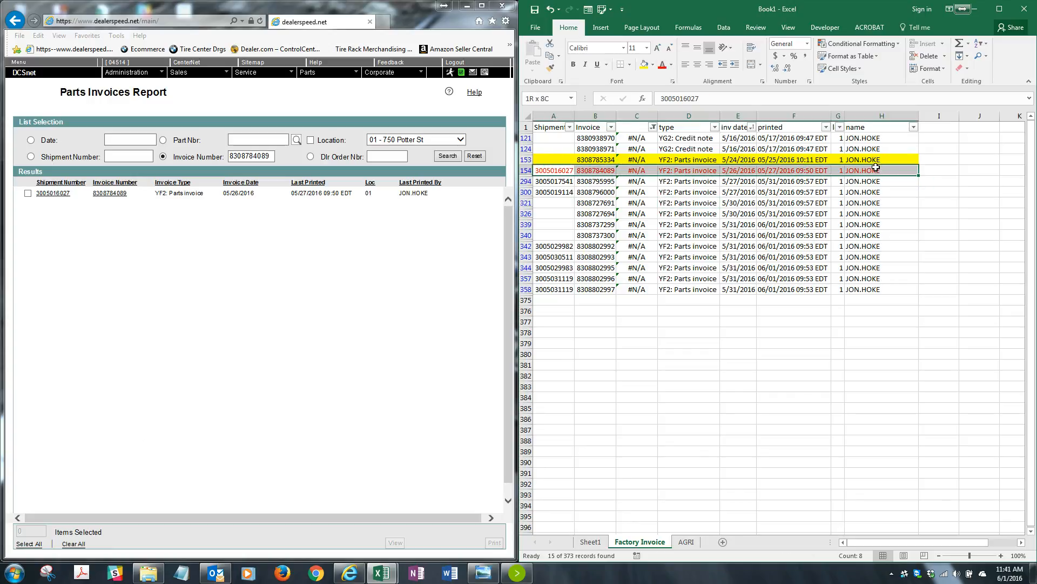
{"action": "left_click", "coordinate": [595, 182]}
{"action": "left_click_drag", "start_coordinate": [621, 254], "coordinate": [880, 287]}
{"action": "left_click", "coordinate": [827, 405]}
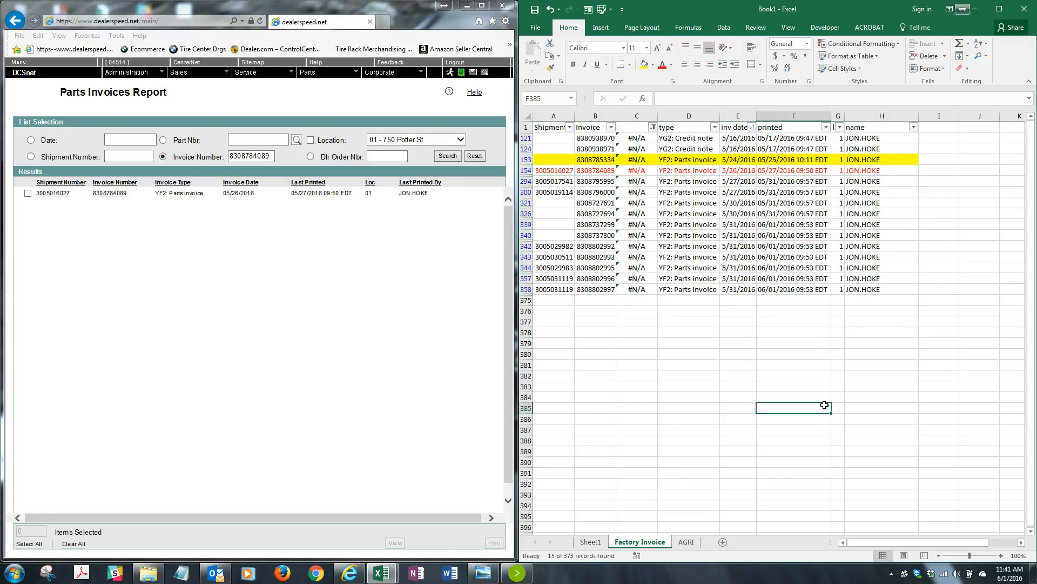